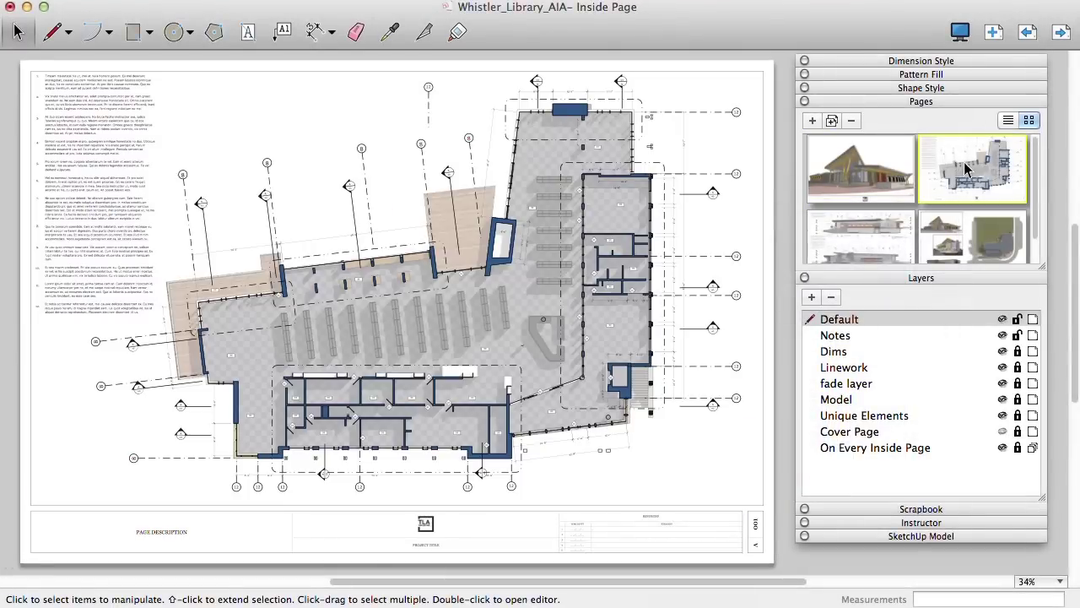
# - Browse the elevations and site-plan pages, then save the Whistler library model in SketchUp
pyautogui.click(880, 234)
pyautogui.click(963, 233)
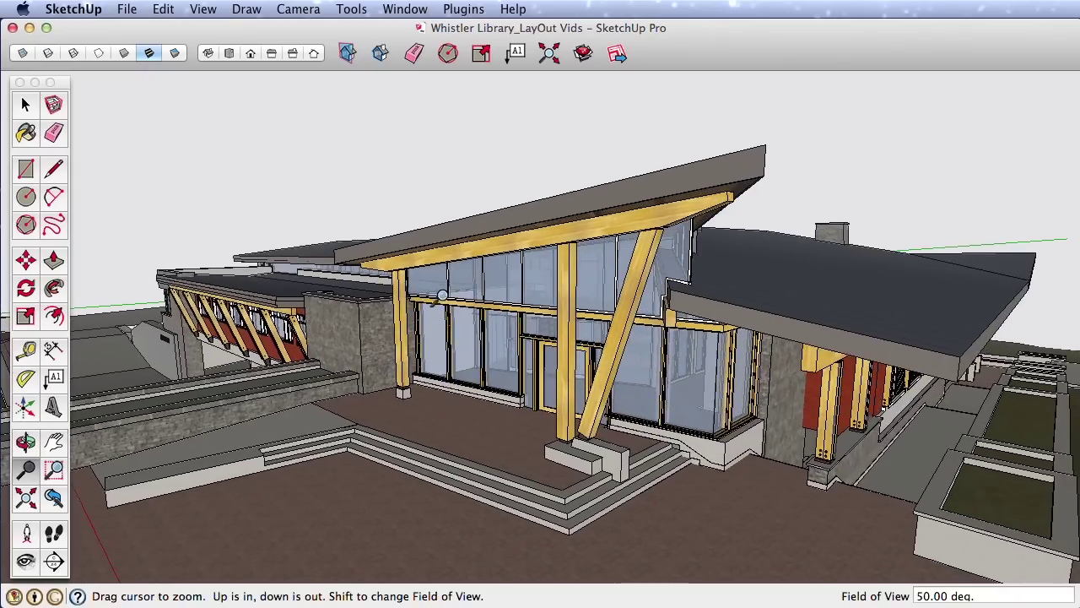
pyautogui.moveTo(442, 296); pyautogui.dragTo(448, 312)
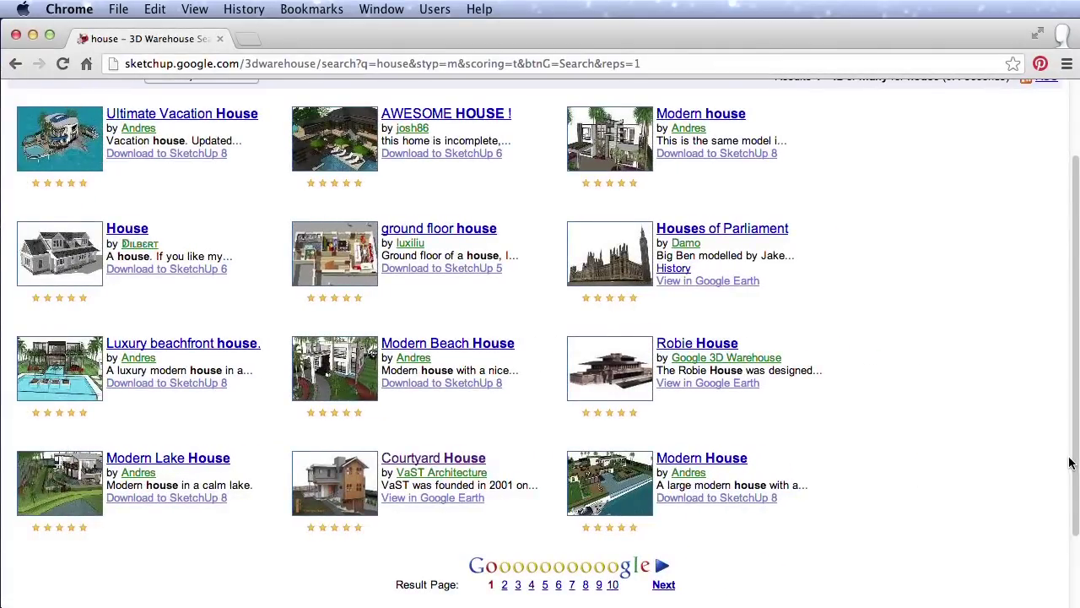
pyautogui.scroll(3, 1069, 462)
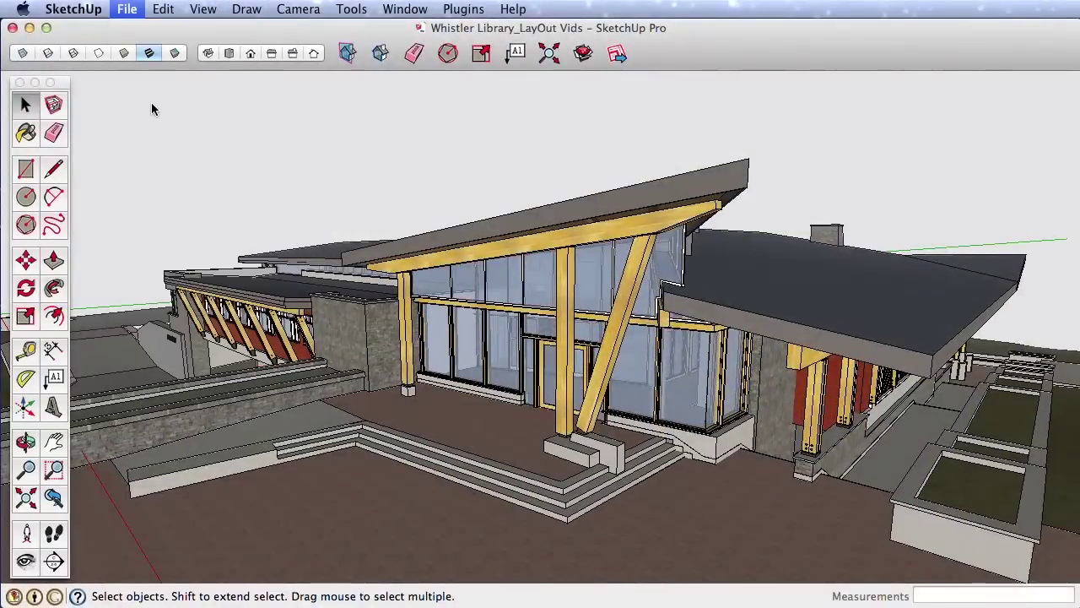
pyautogui.click(127, 11)
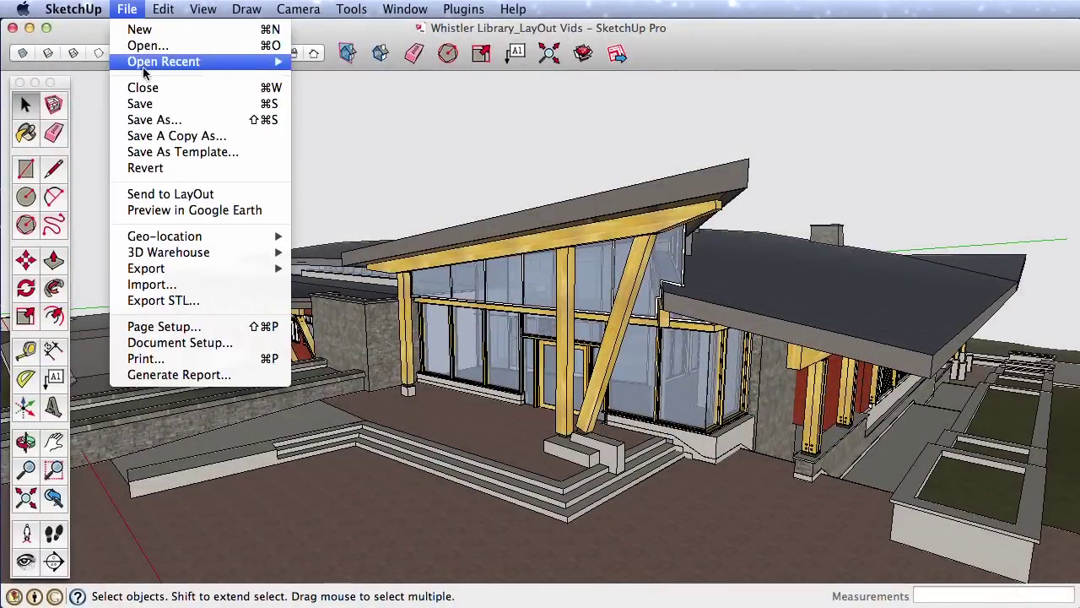
# - Send the model to LayOut and preview the Rounded and Simple Serif titleblock templates
pyautogui.click(226, 195)
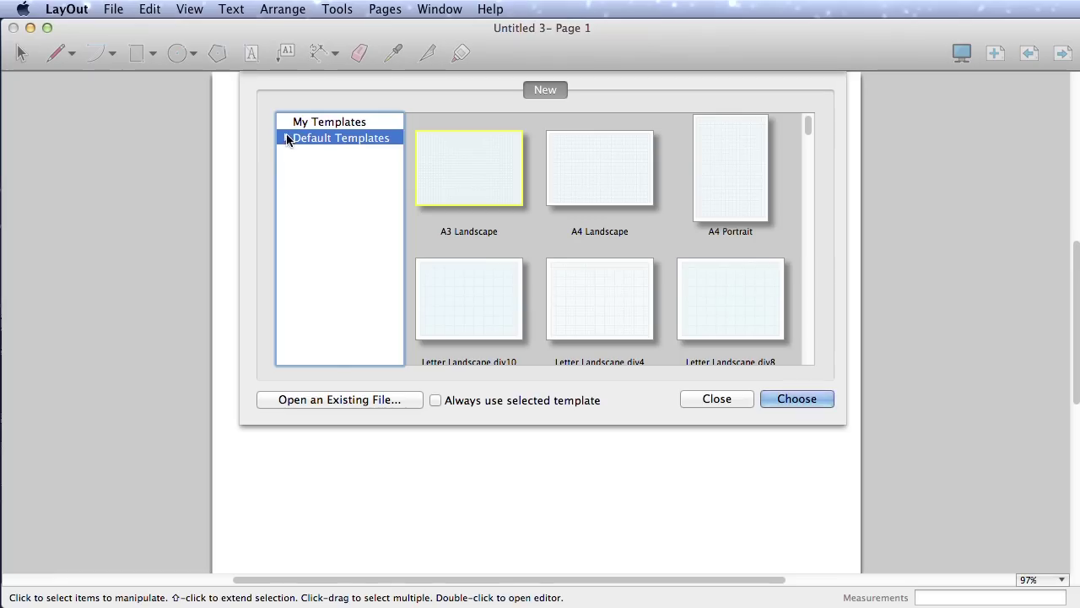
pyautogui.click(287, 138)
pyautogui.click(301, 154)
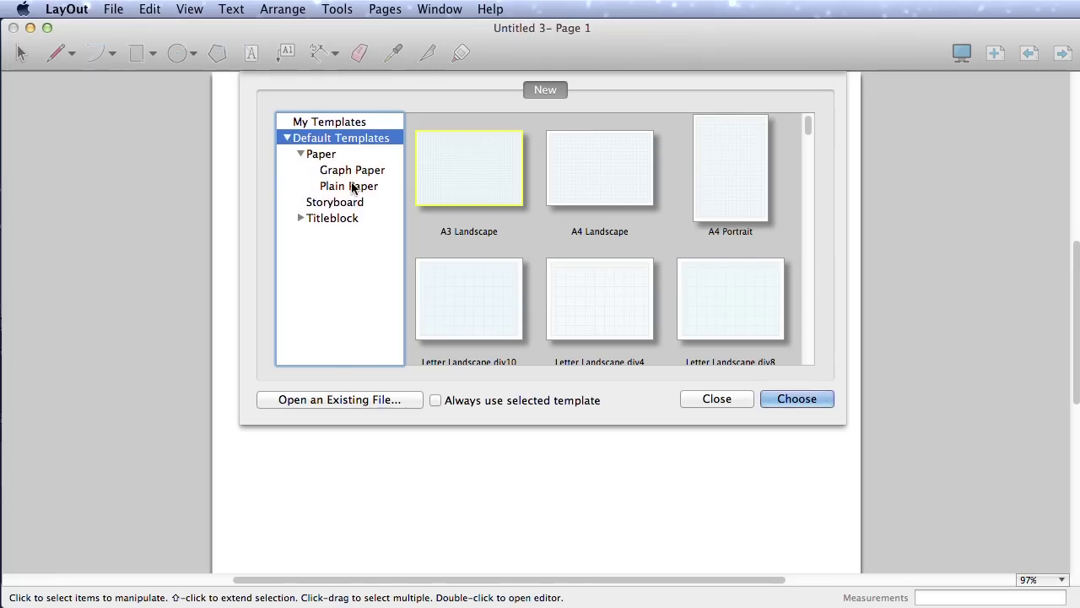
pyautogui.click(297, 218)
pyautogui.click(337, 267)
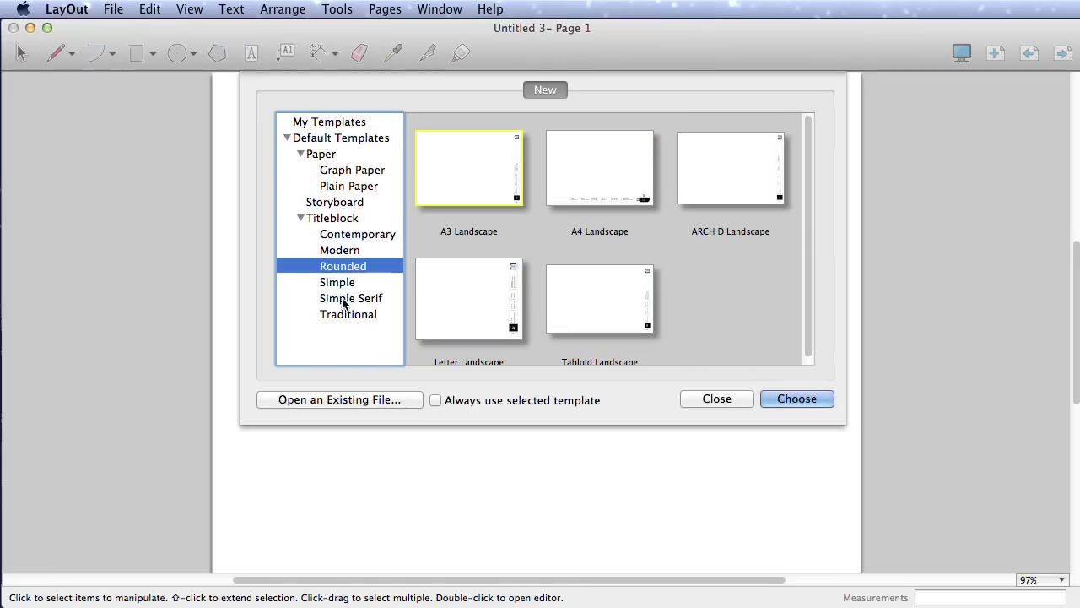
pyautogui.click(346, 299)
# - Pick the Plain Paper Tabloid Landscape template
pyautogui.click(339, 187)
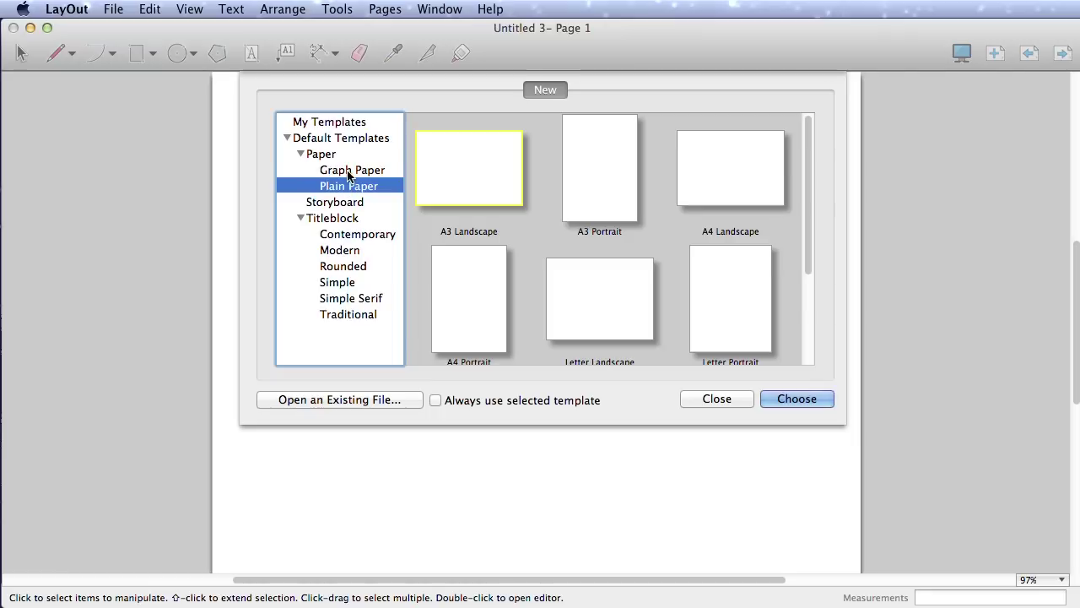
pyautogui.click(351, 170)
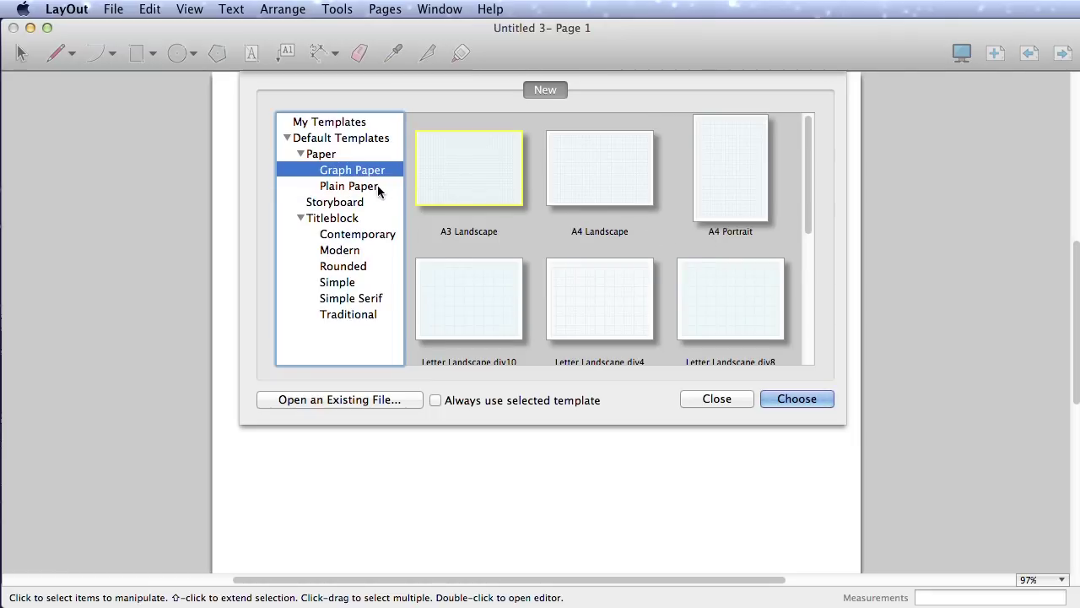
pyautogui.click(346, 186)
pyautogui.moveTo(810, 215); pyautogui.dragTo(798, 319)
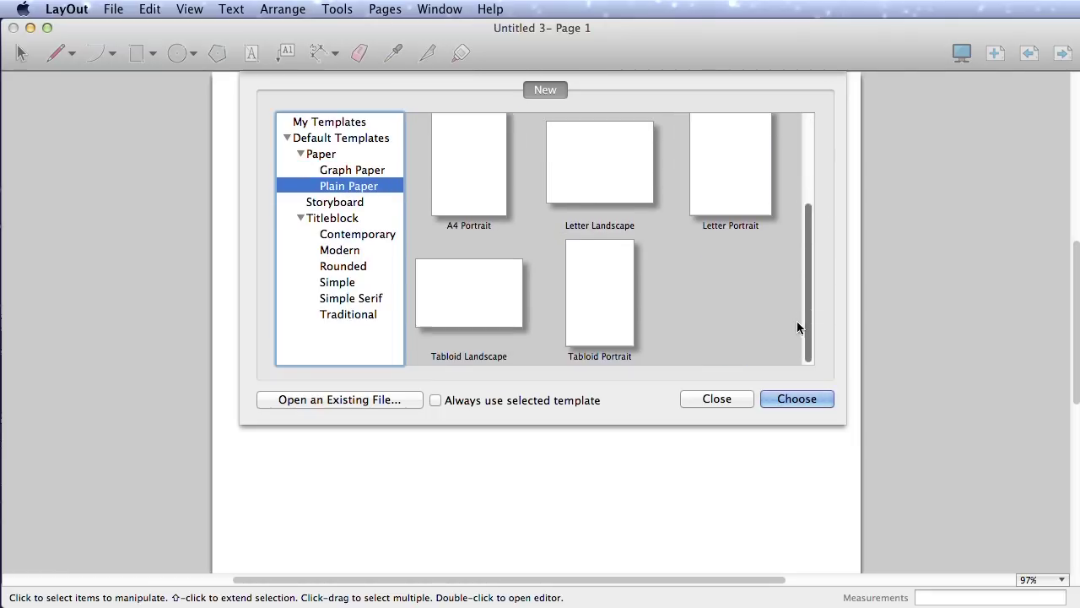
pyautogui.click(463, 302)
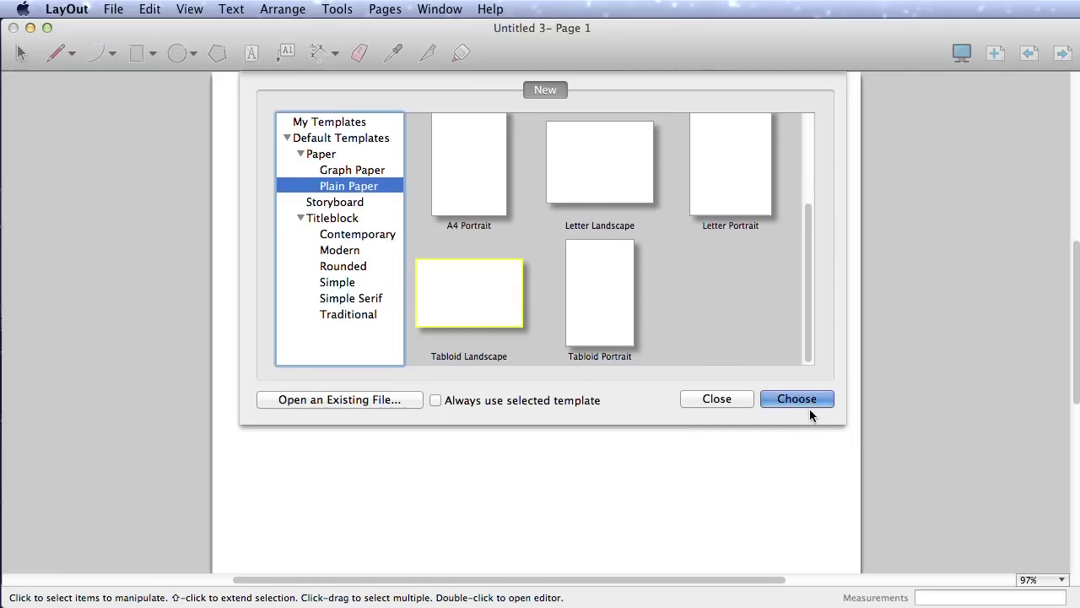
# - Create the document, then move the perspective viewport left and shrink it
pyautogui.click(810, 409)
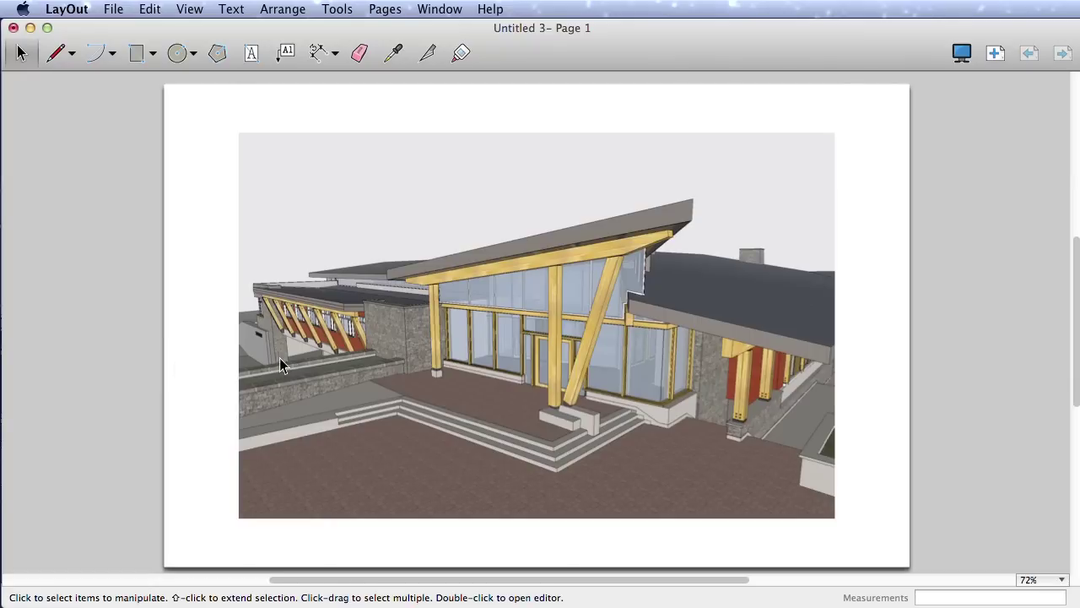
pyautogui.click(424, 219)
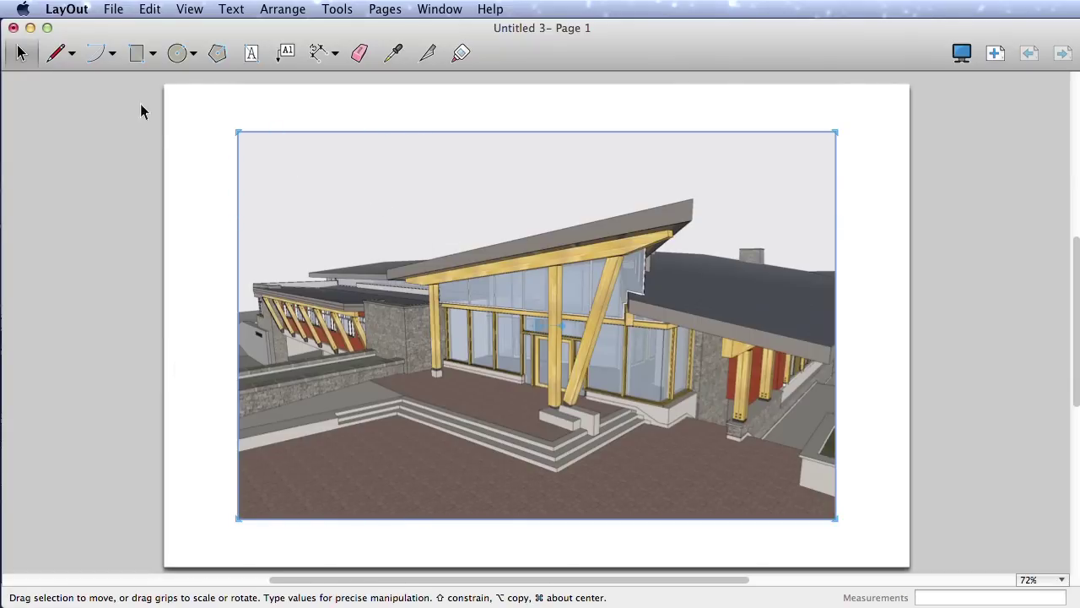
pyautogui.click(35, 101)
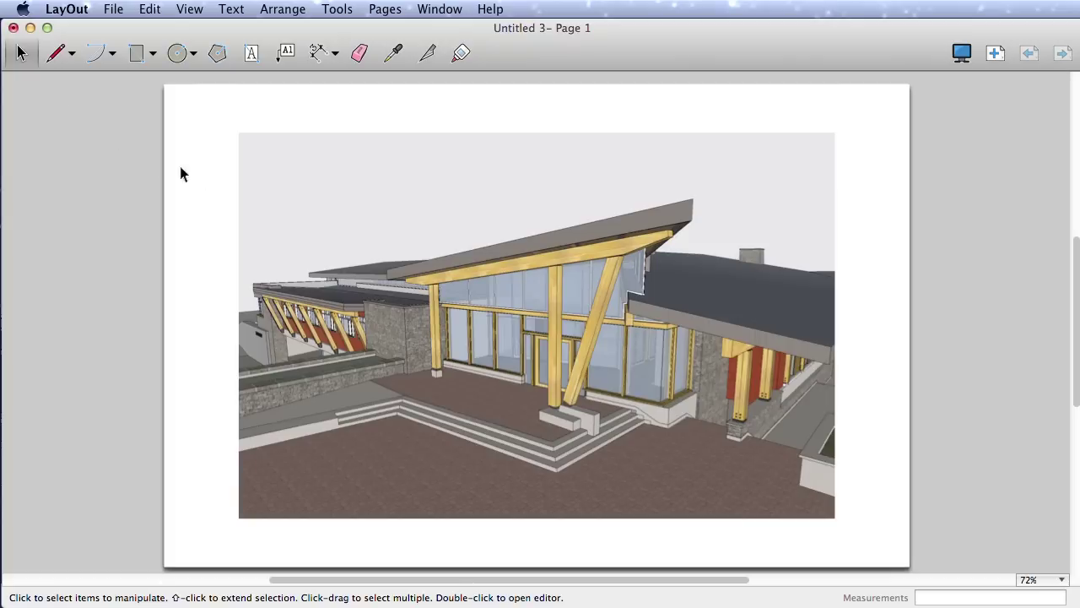
pyautogui.click(258, 179)
pyautogui.moveTo(321, 236)
pyautogui.mouseDown()
pyautogui.moveTo(287, 237)
pyautogui.moveTo(258, 205)
pyautogui.mouseUp()
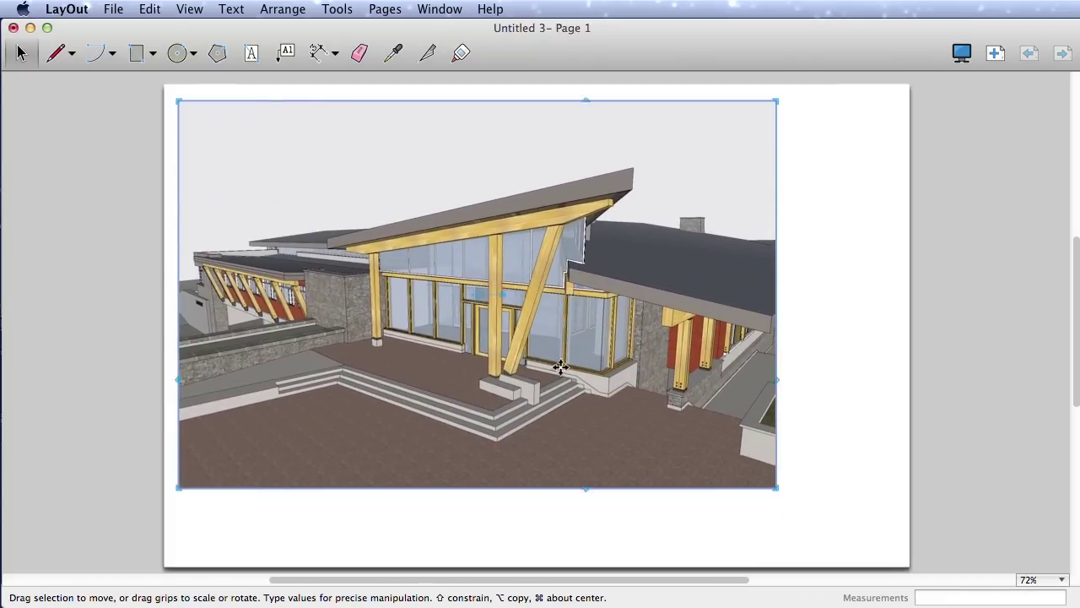
pyautogui.moveTo(777, 487)
pyautogui.mouseDown()
pyautogui.moveTo(882, 475)
pyautogui.moveTo(881, 488)
pyautogui.moveTo(628, 456)
pyautogui.mouseUp()
pyautogui.moveTo(427, 282)
pyautogui.mouseDown()
pyautogui.moveTo(405, 323)
pyautogui.moveTo(459, 301)
pyautogui.moveTo(475, 280)
pyautogui.mouseUp()
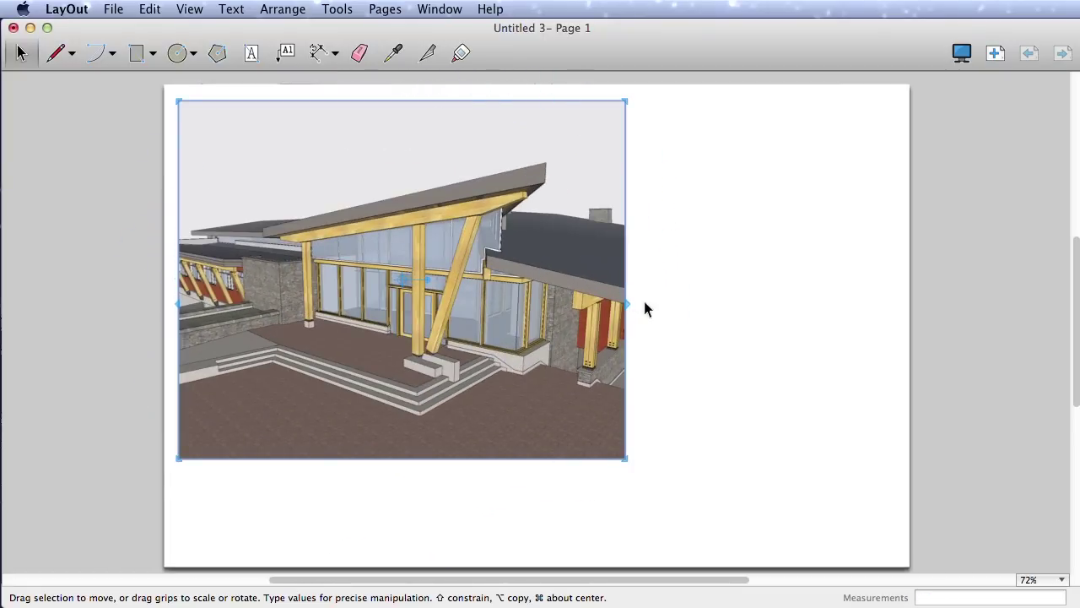
# - Fine-tune the viewport's size and position, then box-select it
pyautogui.click(666, 311)
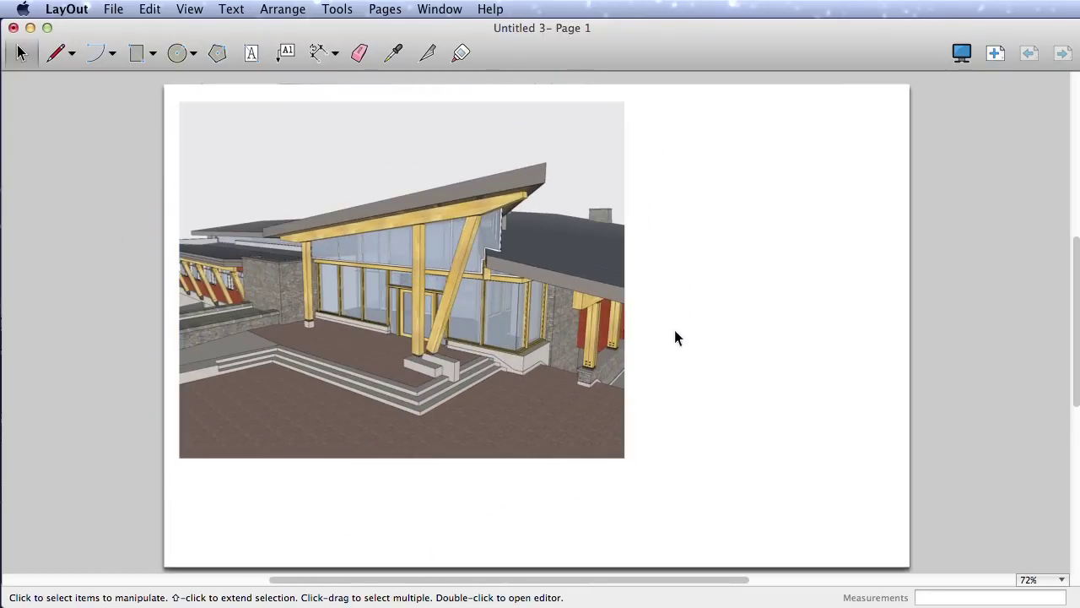
pyautogui.click(584, 350)
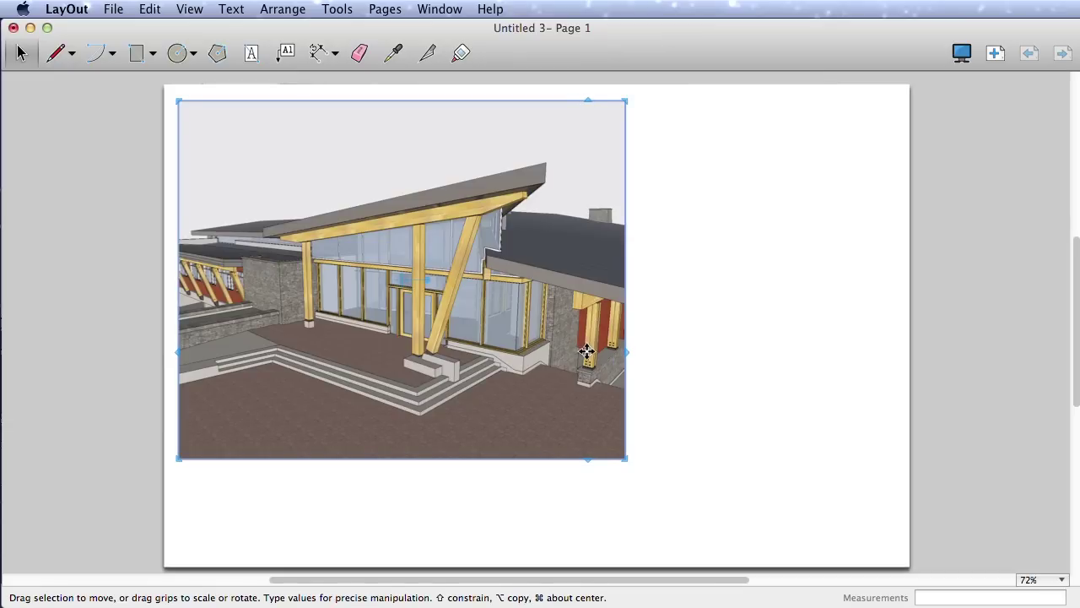
pyautogui.click(707, 361)
pyautogui.moveTo(763, 384); pyautogui.dragTo(658, 270)
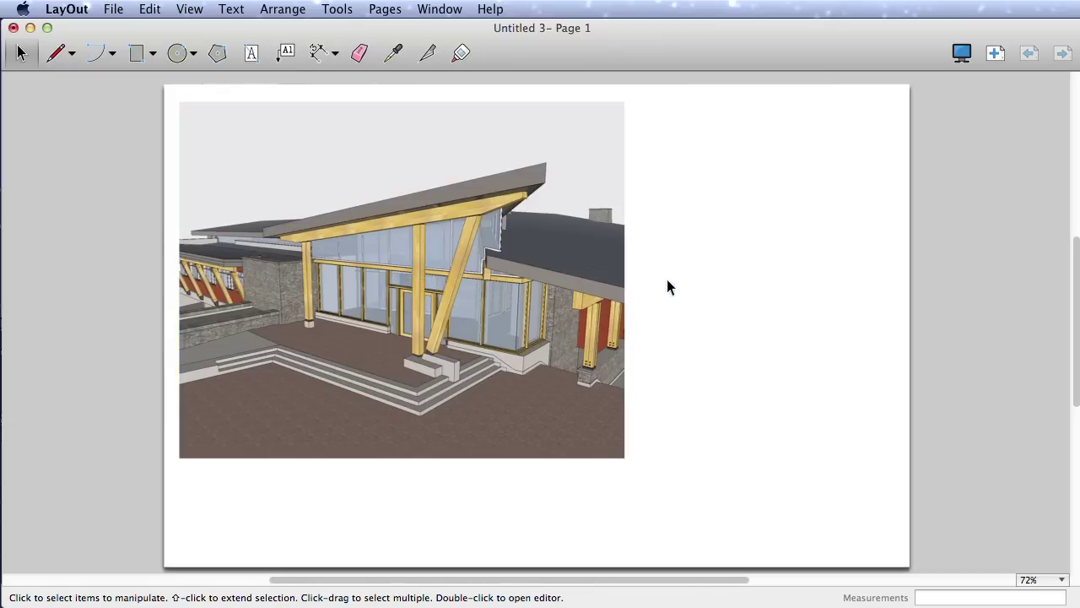
pyautogui.moveTo(659, 331); pyautogui.dragTo(778, 219)
pyautogui.moveTo(670, 427)
pyautogui.mouseDown()
pyautogui.moveTo(669, 392)
pyautogui.moveTo(552, 392)
pyautogui.mouseUp()
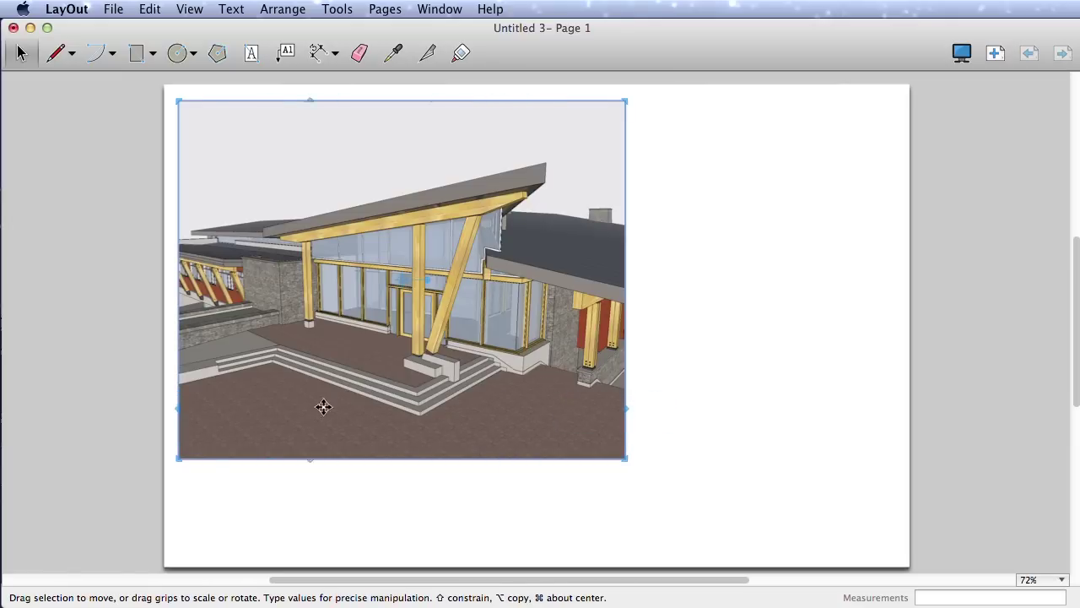
pyautogui.click(183, 488)
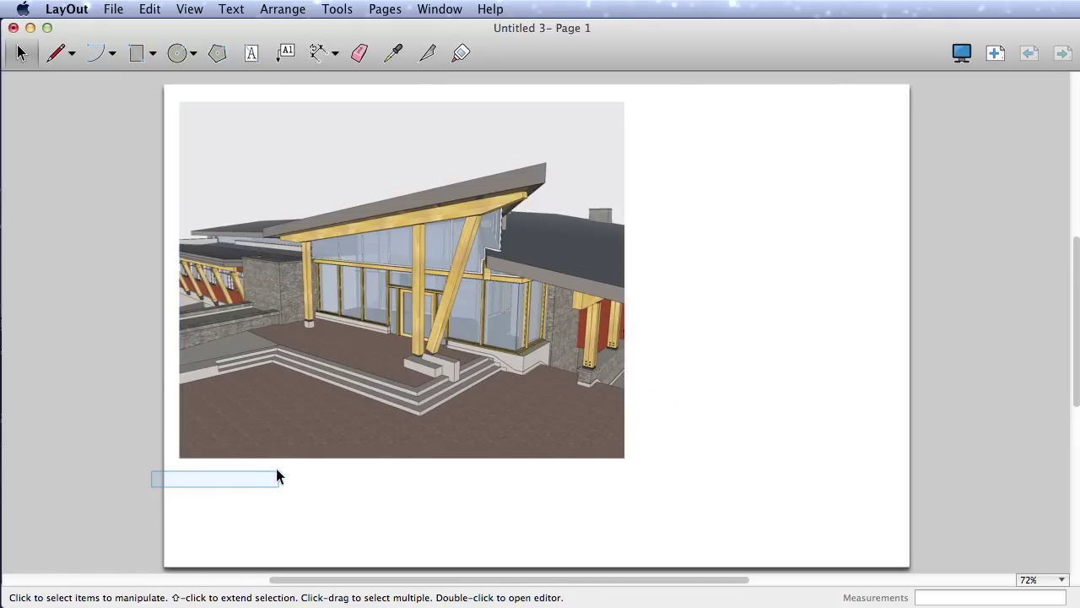
pyautogui.moveTo(276, 477)
pyautogui.mouseDown()
pyautogui.moveTo(289, 439)
pyautogui.moveTo(237, 489)
pyautogui.moveTo(290, 478)
pyautogui.moveTo(335, 410)
pyautogui.moveTo(338, 422)
pyautogui.moveTo(447, 308)
pyautogui.moveTo(582, 131)
pyautogui.moveTo(656, 80)
pyautogui.mouseUp()
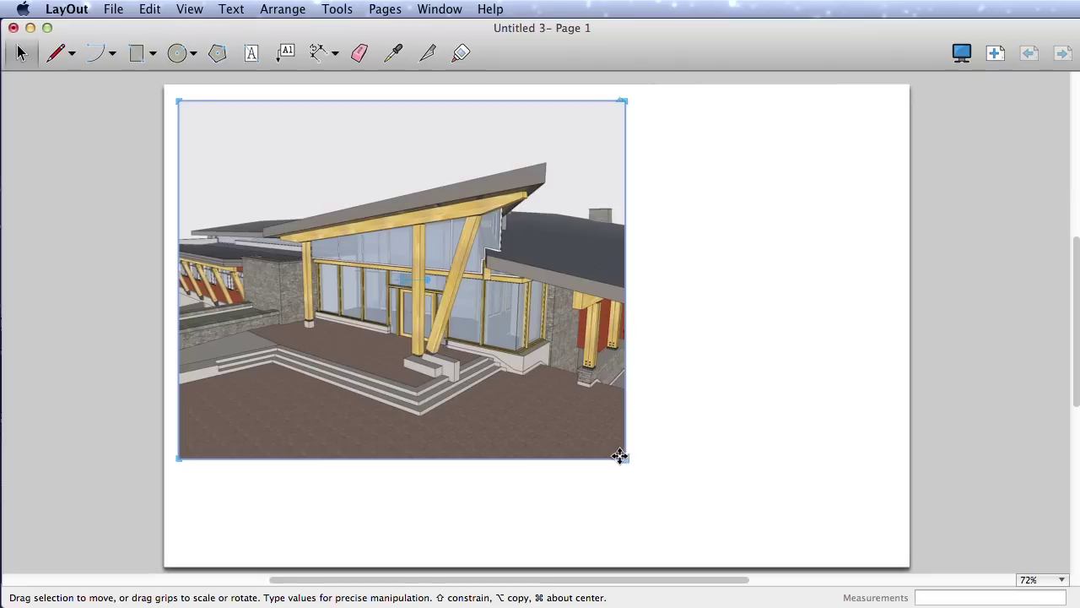
# - Stretch the viewport into a tall left frame and copy it twice, stacked in the right half
pyautogui.moveTo(626, 458)
pyautogui.mouseDown()
pyautogui.moveTo(530, 522)
pyautogui.moveTo(529, 552)
pyautogui.mouseUp()
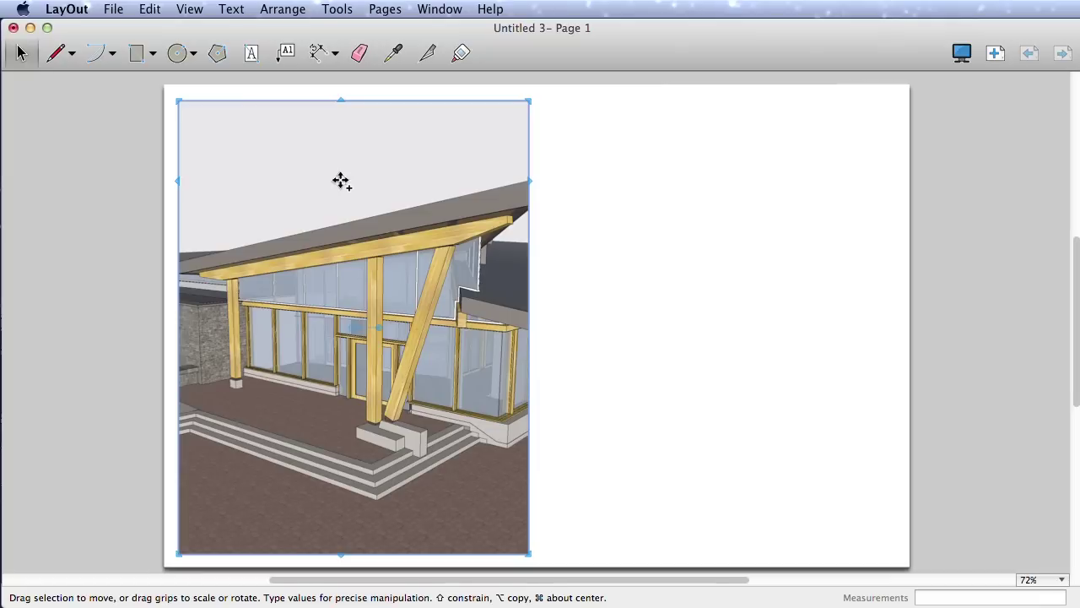
pyautogui.moveTo(341, 181)
pyautogui.mouseDown()
pyautogui.moveTo(711, 181)
pyautogui.moveTo(704, 188)
pyautogui.mouseUp()
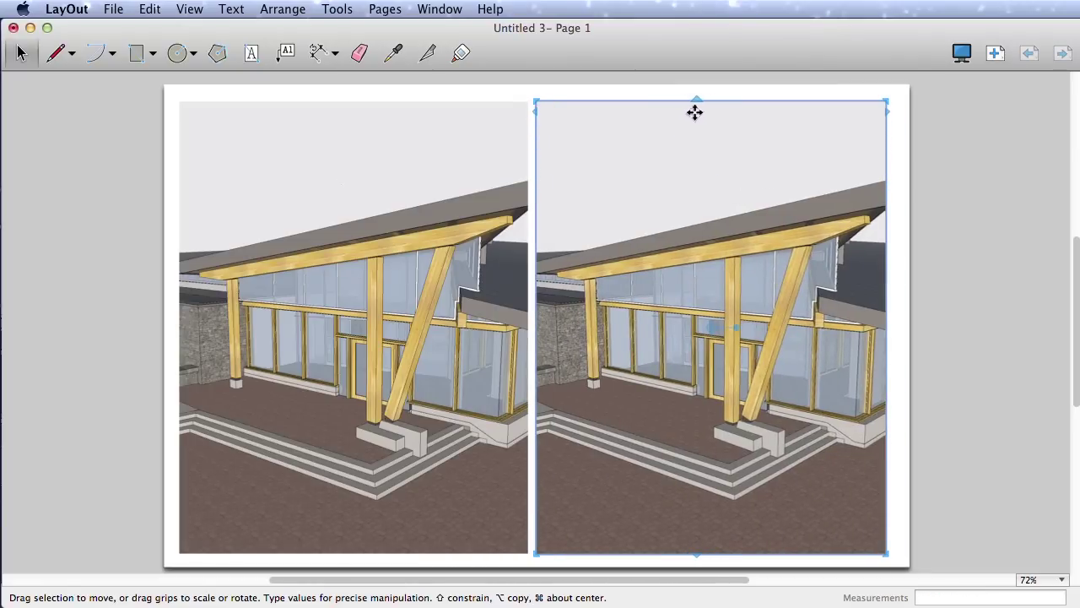
pyautogui.moveTo(696, 101)
pyautogui.mouseDown()
pyautogui.moveTo(714, 258)
pyautogui.moveTo(707, 412)
pyautogui.moveTo(714, 384)
pyautogui.mouseUp()
pyautogui.keyDown('alt'); pyautogui.moveTo(655, 478); pyautogui.dragTo(655, 269); pyautogui.keyUp('alt')
pyautogui.moveTo(670, 180); pyautogui.dragTo(677, 96)
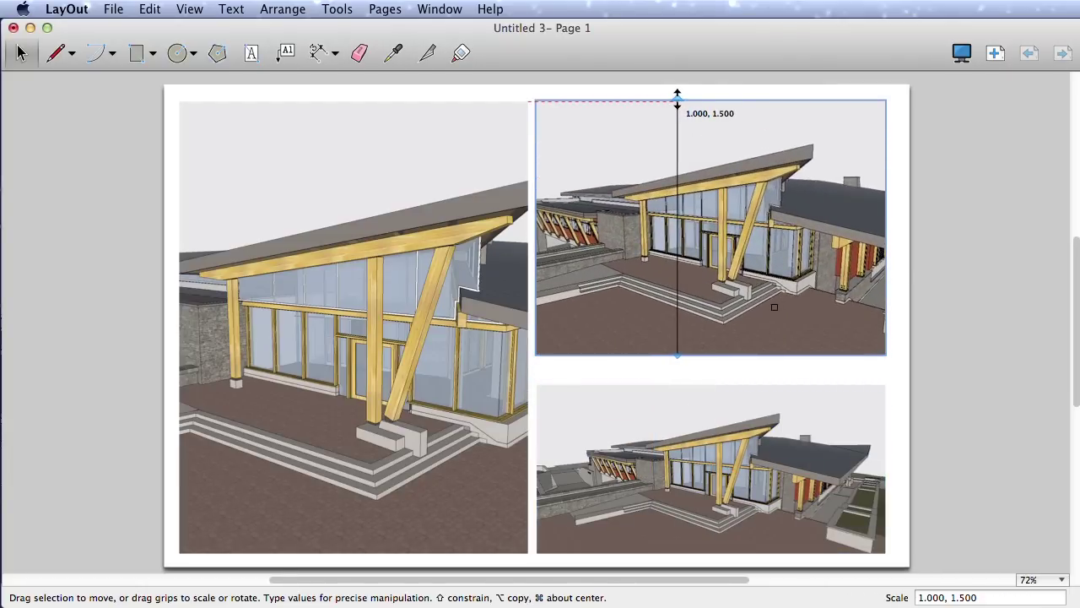
# - Orbit and zoom the tall left viewport's camera to a close-up of the entrance canopy and steps
pyautogui.click(716, 355)
pyautogui.click(379, 385)
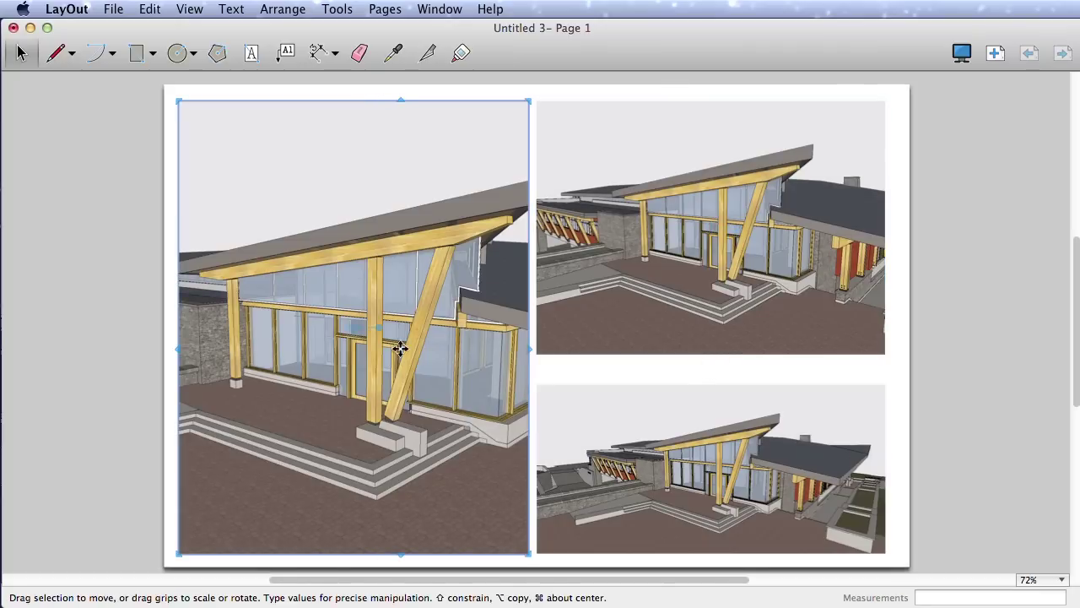
pyautogui.click(599, 245)
pyautogui.click(498, 271)
pyautogui.doubleClick(397, 363)
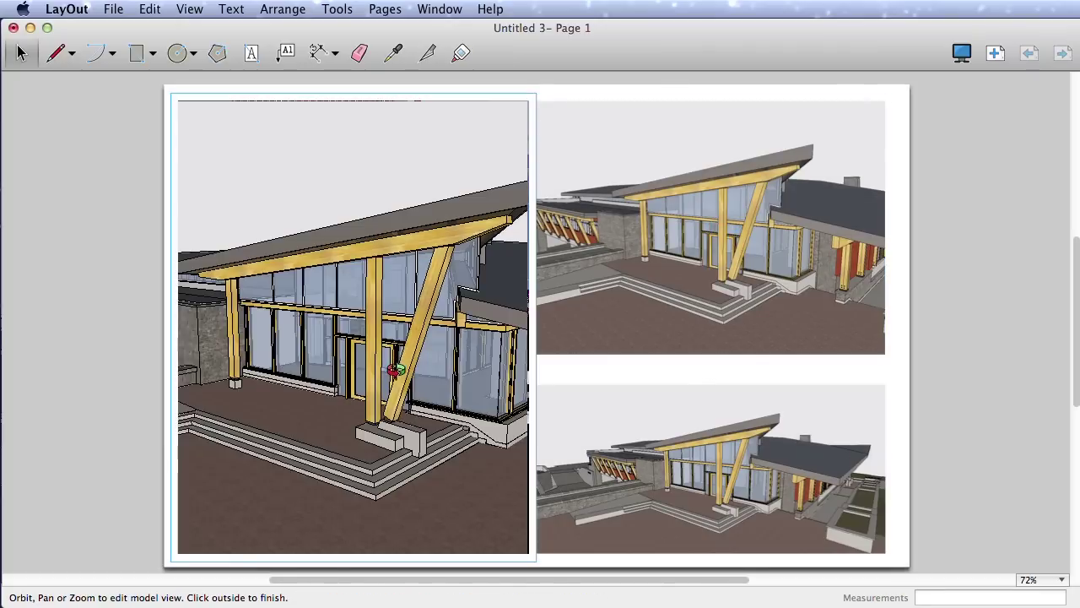
pyautogui.moveTo(394, 371)
pyautogui.mouseDown(button='middle')
pyautogui.moveTo(348, 351)
pyautogui.moveTo(354, 327)
pyautogui.moveTo(397, 339)
pyautogui.mouseUp(button='middle')
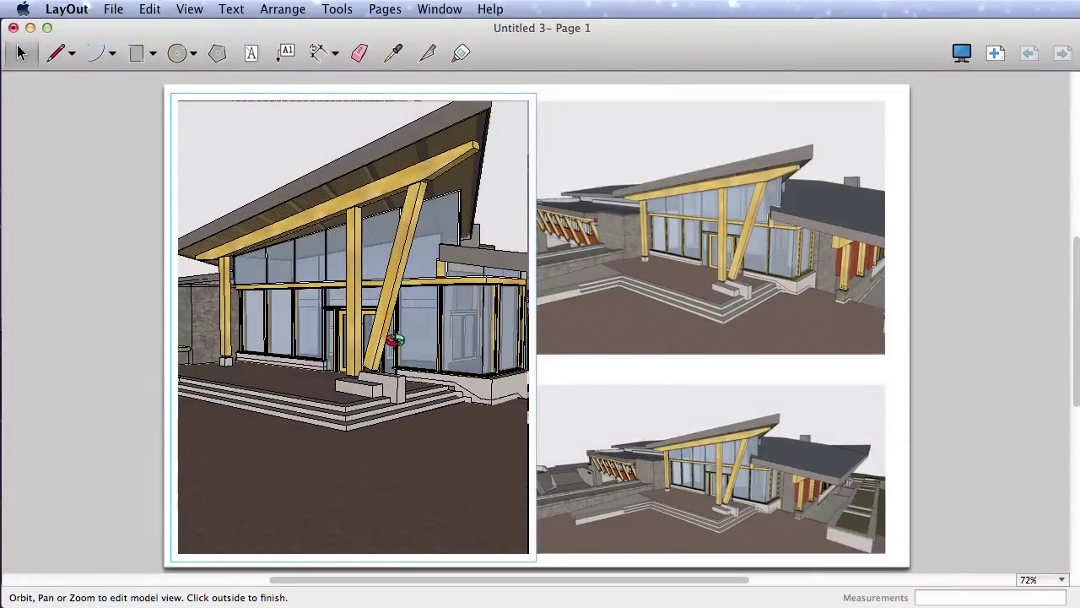
pyautogui.scroll(3, 245, 331)
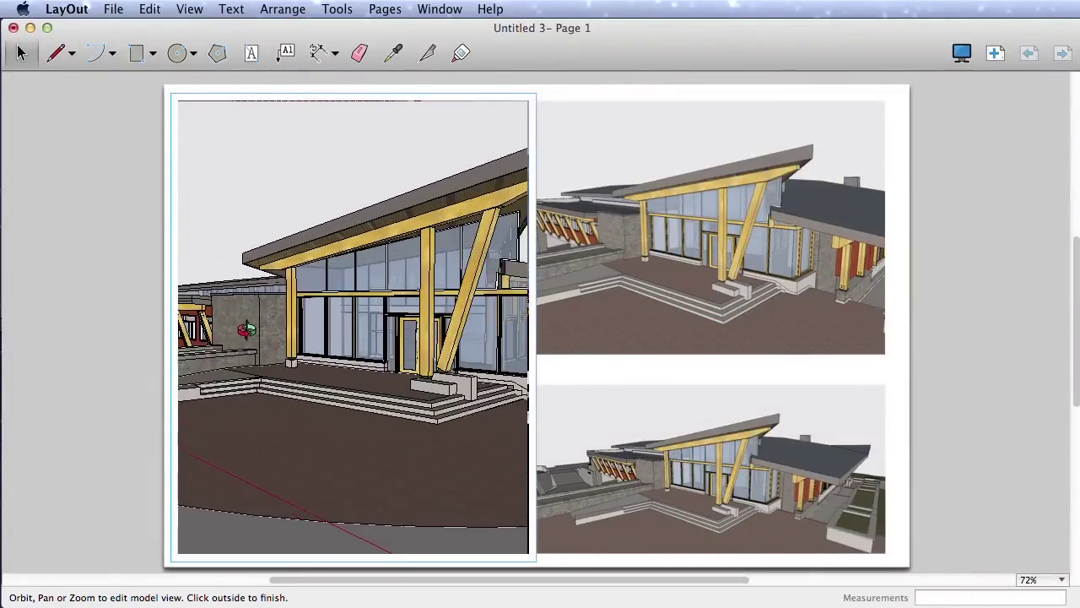
pyautogui.scroll(3, 232, 331)
pyautogui.scroll(-3, 233, 331)
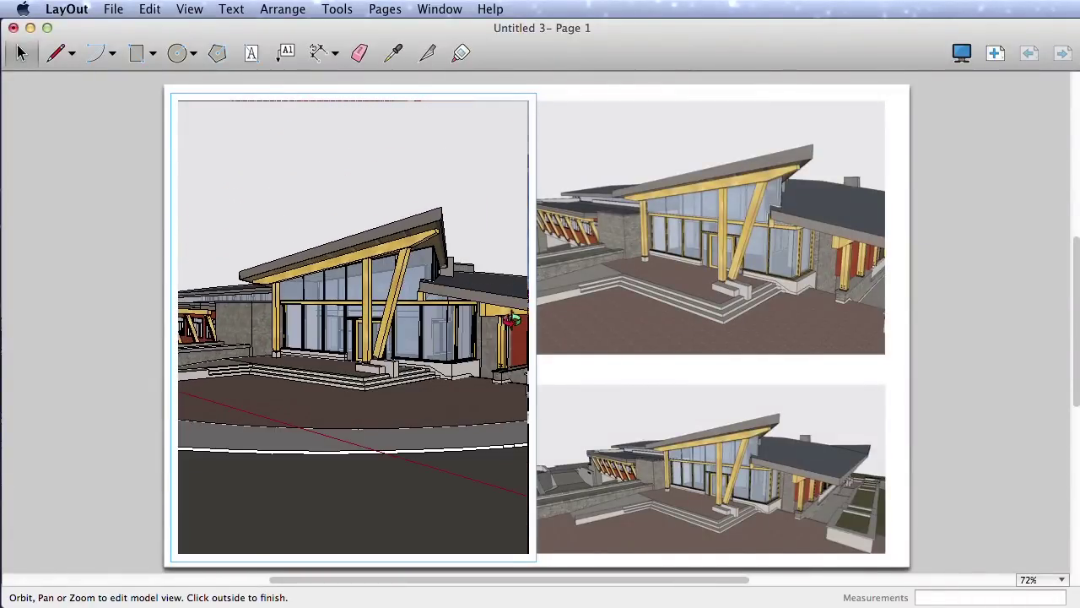
pyautogui.scroll(2, 512, 319)
pyautogui.moveTo(513, 319); pyautogui.dragTo(405, 329, button='middle')
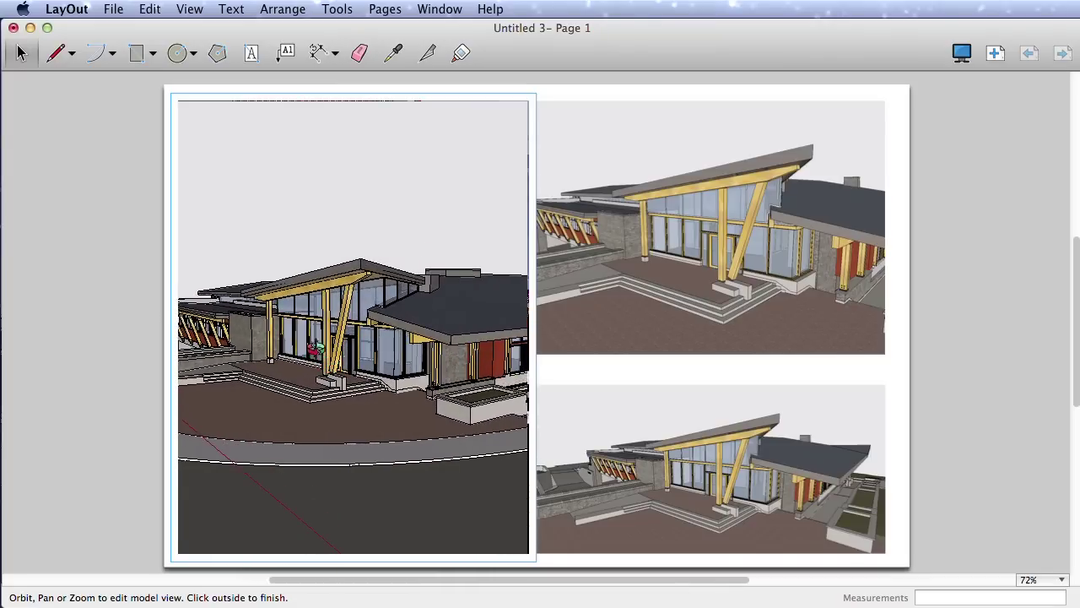
pyautogui.moveTo(316, 348)
pyautogui.mouseDown(button='middle')
pyautogui.moveTo(441, 307)
pyautogui.moveTo(411, 323)
pyautogui.mouseUp(button='middle')
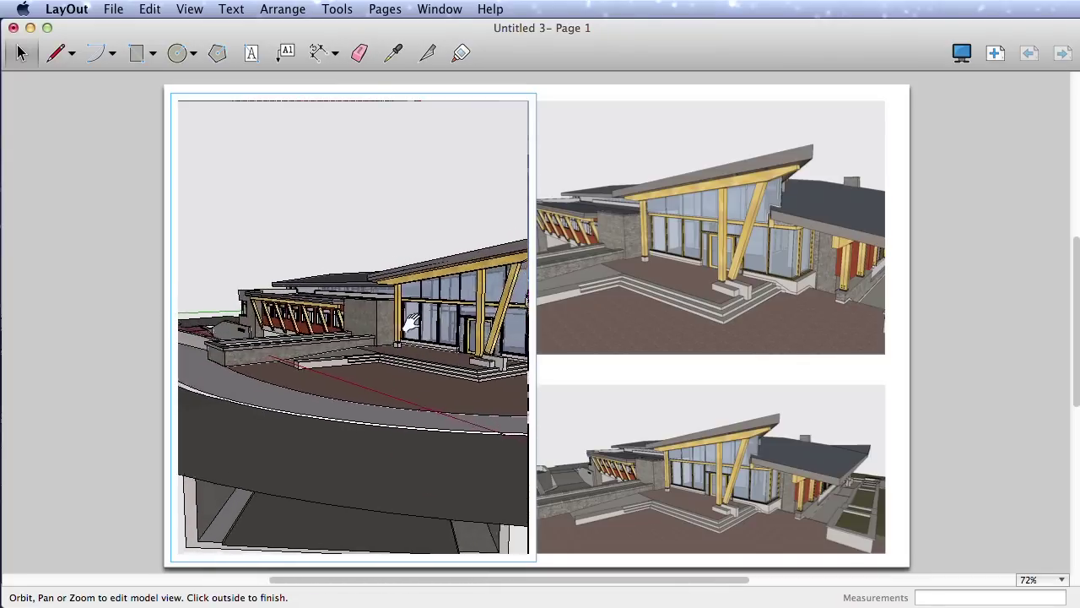
pyautogui.scroll(2, 412, 324)
pyautogui.scroll(3, 355, 266)
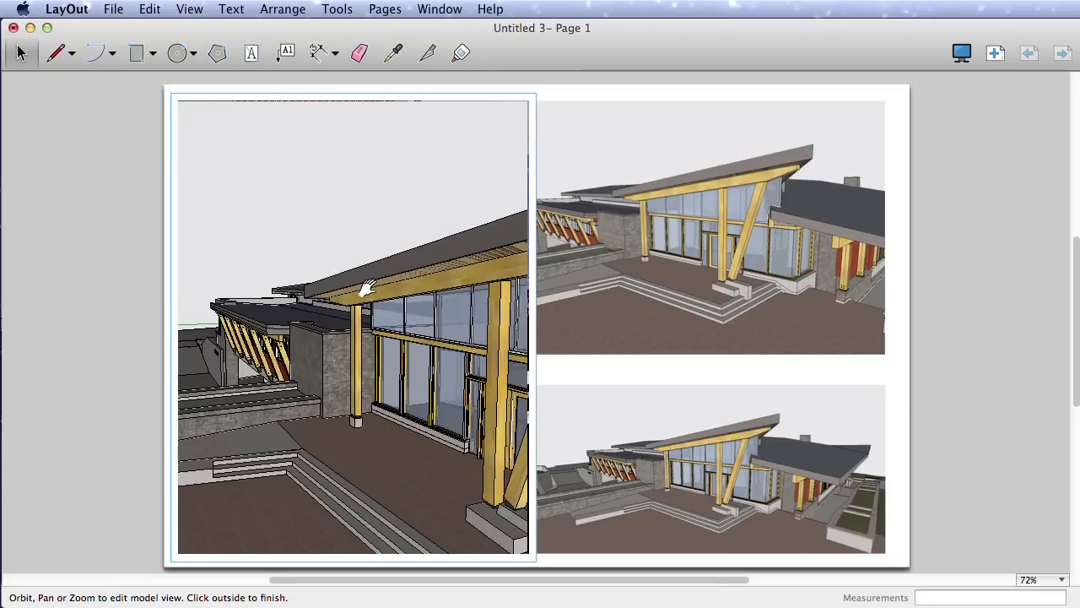
pyautogui.scroll(-2, 367, 289)
pyautogui.scroll(-2, 367, 289)
pyautogui.moveTo(371, 291)
pyautogui.mouseDown(button='middle')
pyautogui.moveTo(380, 284)
pyautogui.moveTo(355, 309)
pyautogui.mouseUp(button='middle')
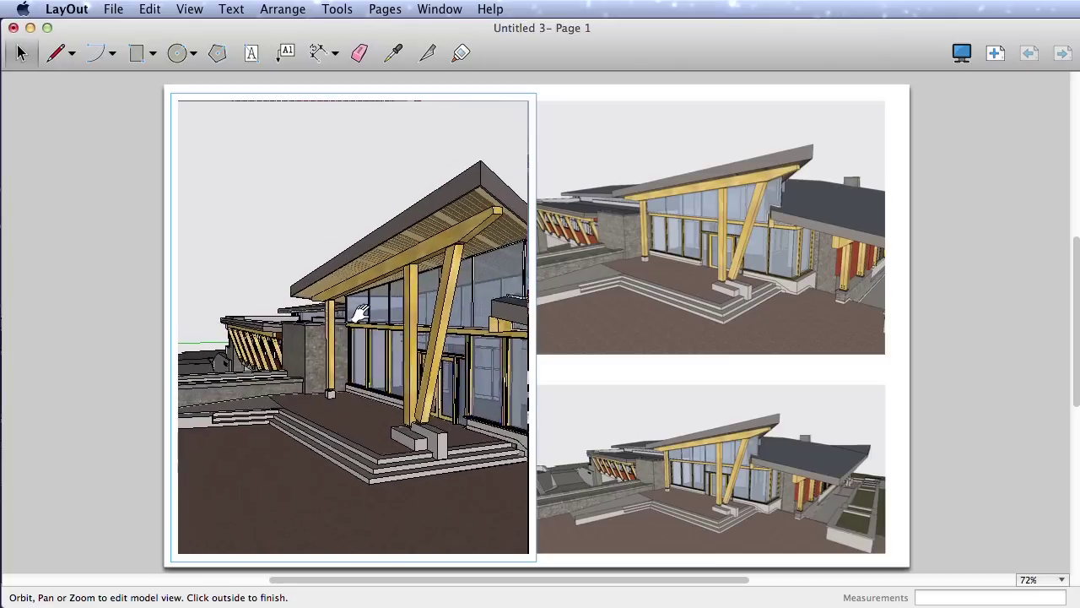
pyautogui.click(835, 277)
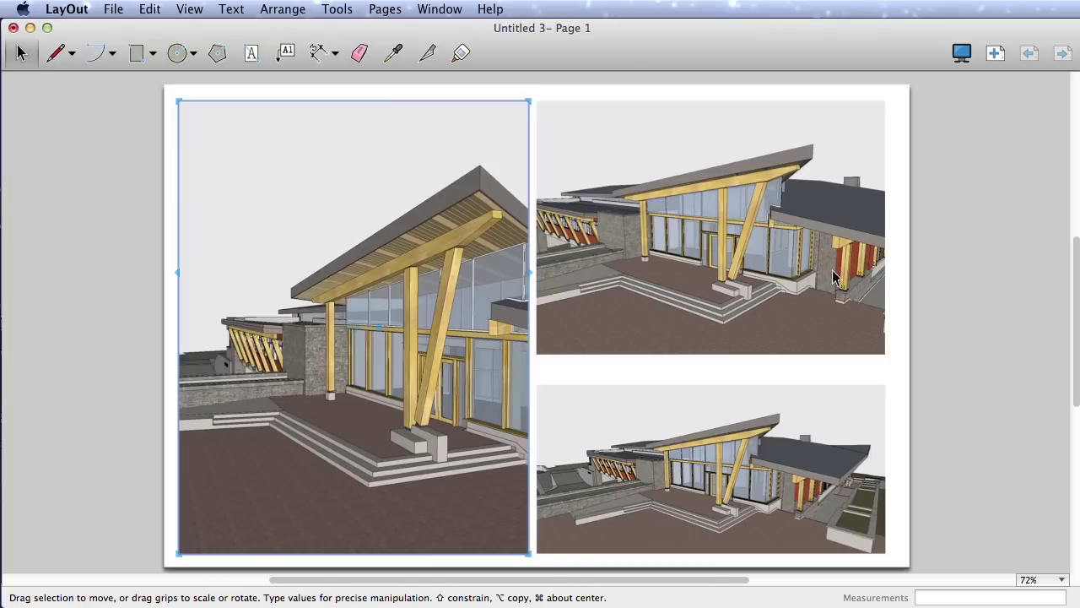
# - Reframe the top-right viewport as an aerial site view and the bottom one along the facade
pyautogui.click(811, 278)
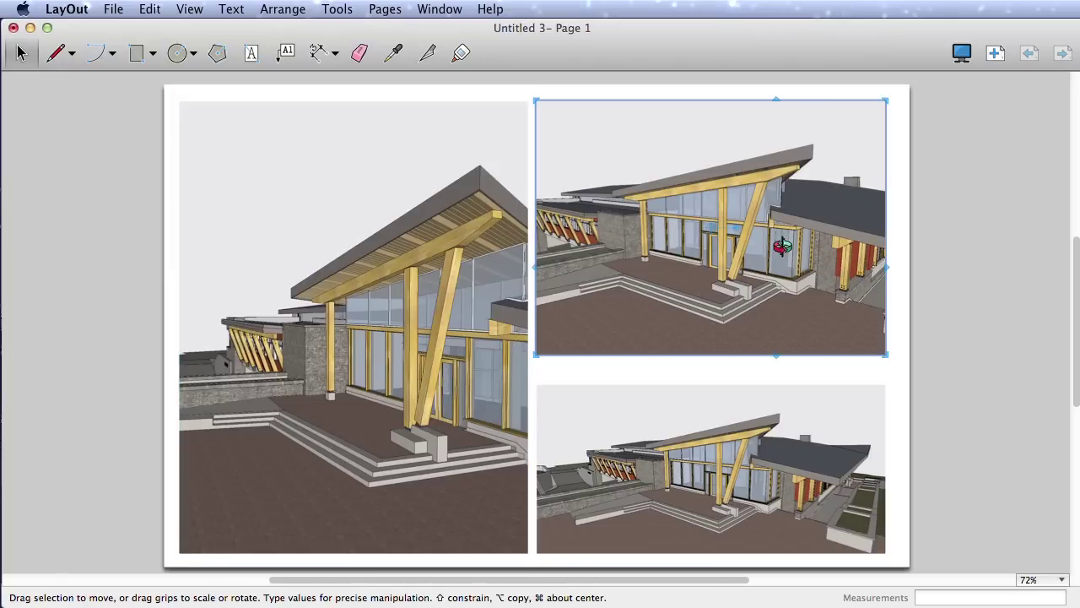
pyautogui.doubleClick(777, 252)
pyautogui.moveTo(778, 248)
pyautogui.mouseDown(button='middle')
pyautogui.moveTo(622, 304)
pyautogui.moveTo(584, 332)
pyautogui.moveTo(836, 165)
pyautogui.moveTo(632, 212)
pyautogui.moveTo(712, 209)
pyautogui.moveTo(690, 224)
pyautogui.mouseUp(button='middle')
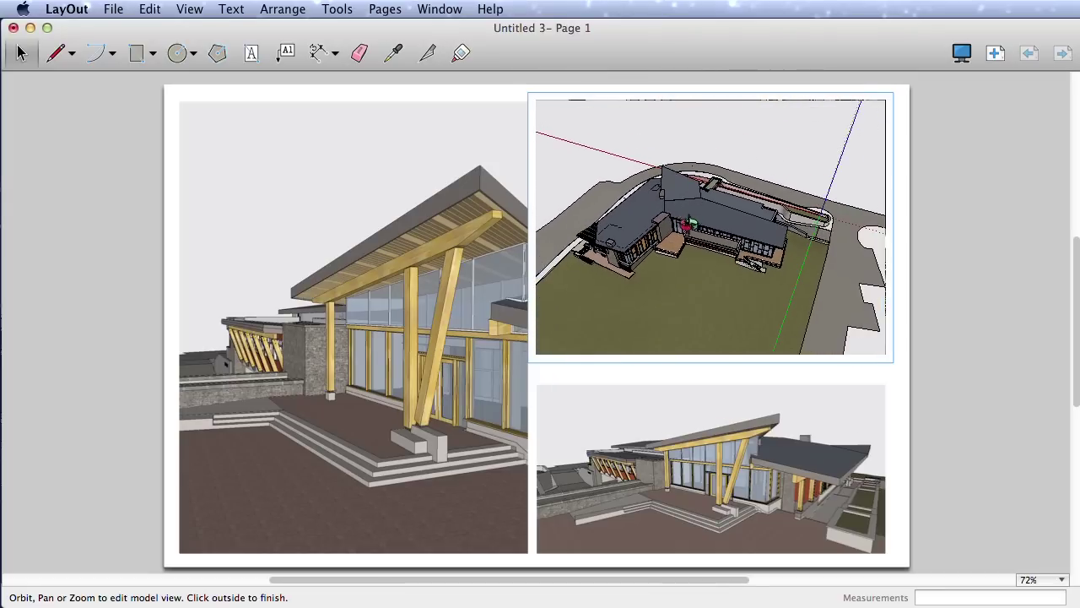
pyautogui.click(688, 494)
pyautogui.doubleClick(687, 494)
pyautogui.moveTo(688, 494)
pyautogui.mouseDown(button='middle')
pyautogui.moveTo(767, 469)
pyautogui.moveTo(768, 487)
pyautogui.moveTo(747, 493)
pyautogui.mouseUp(button='middle')
pyautogui.scroll(3, 767, 469)
pyautogui.scroll(3, 766, 469)
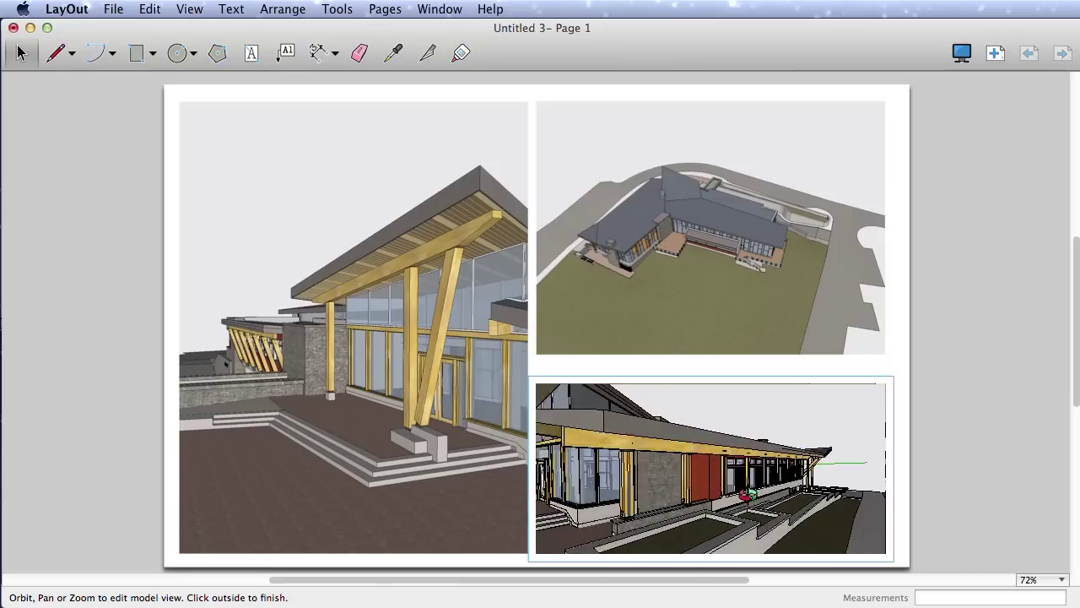
pyautogui.click(918, 443)
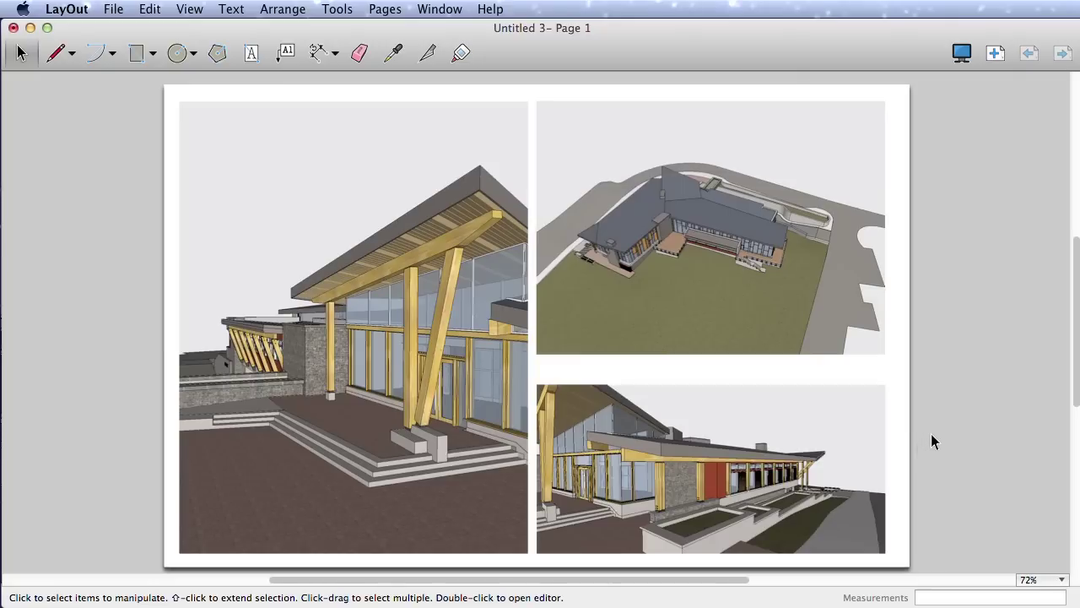
# - Open the aerial viewport's model with SketchUp and save it there
pyautogui.rightClick(594, 250)
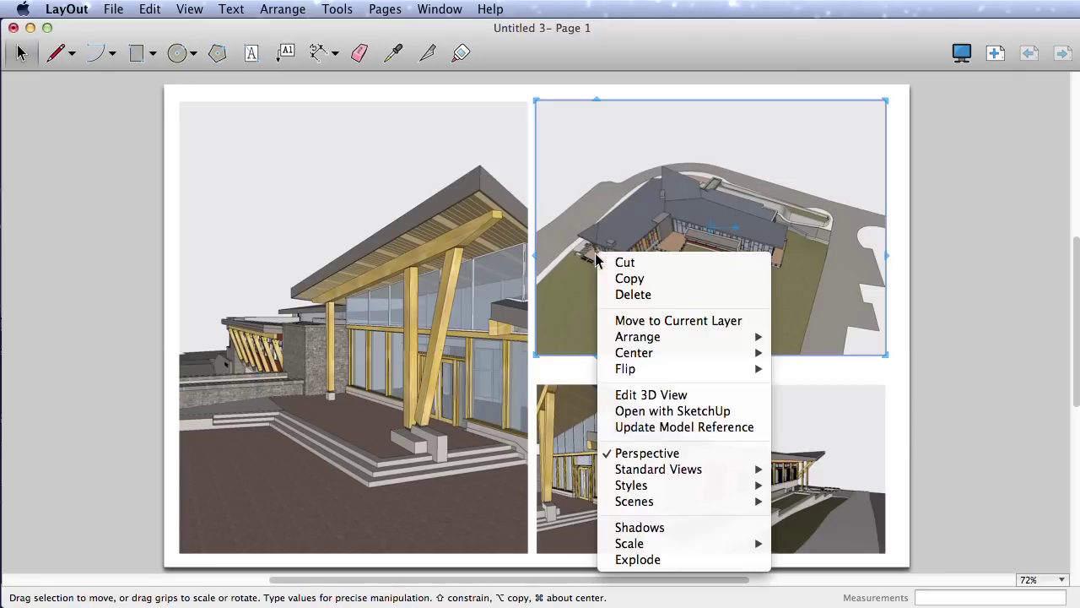
pyautogui.click(683, 411)
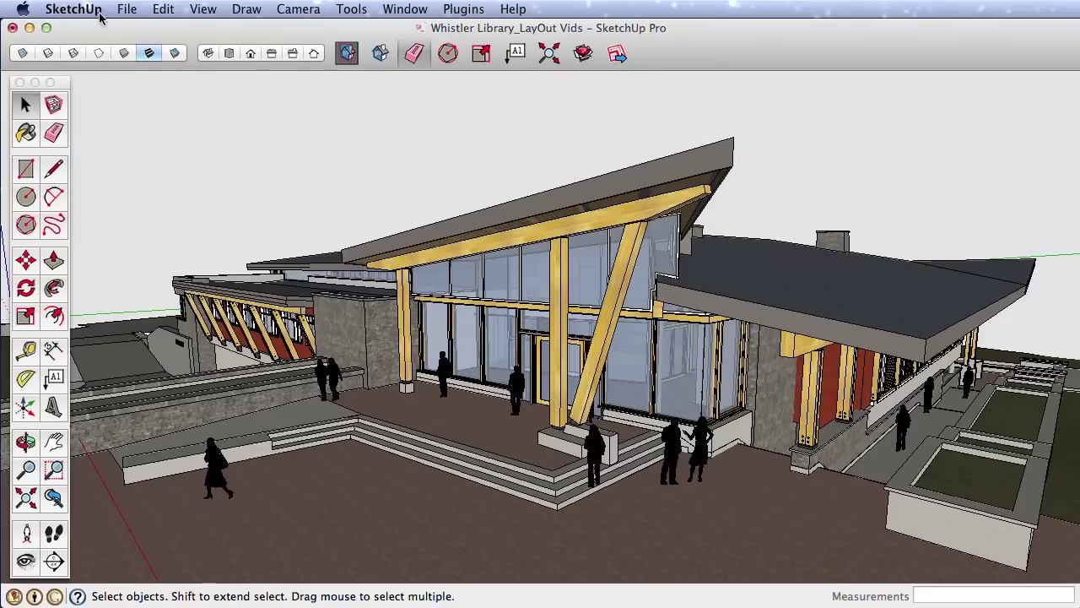
pyautogui.click(127, 9)
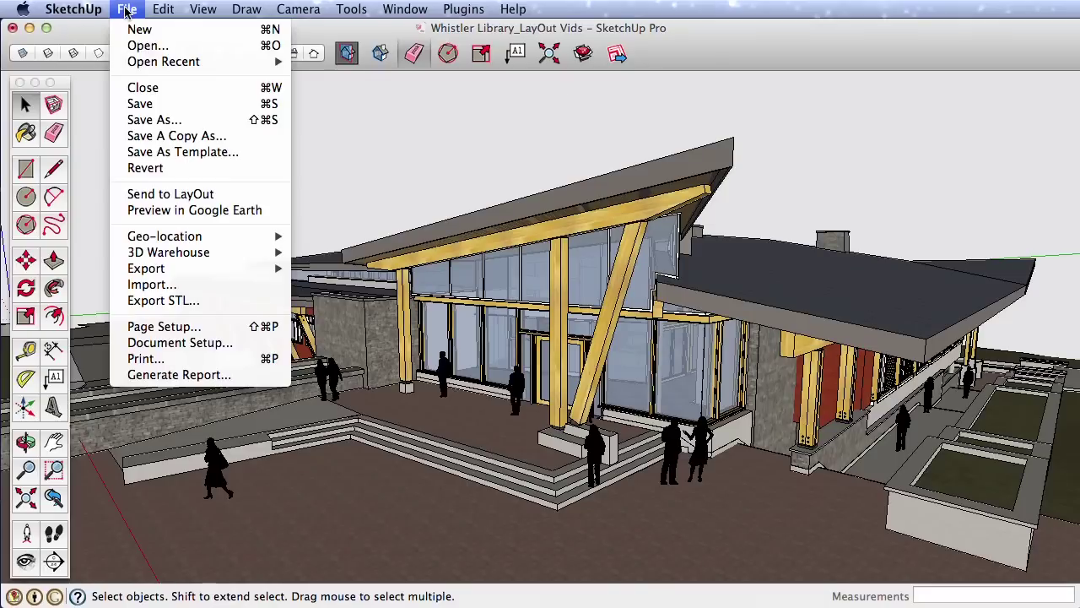
pyautogui.click(140, 103)
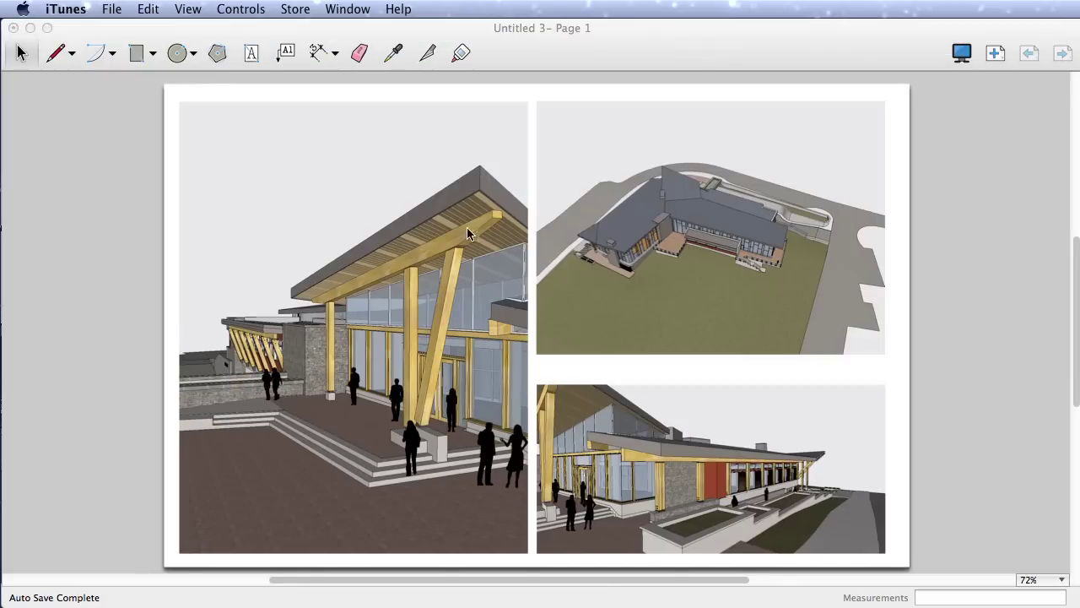
# - Update the left viewport's model reference from its context menu, then deselect it
pyautogui.rightClick(472, 195)
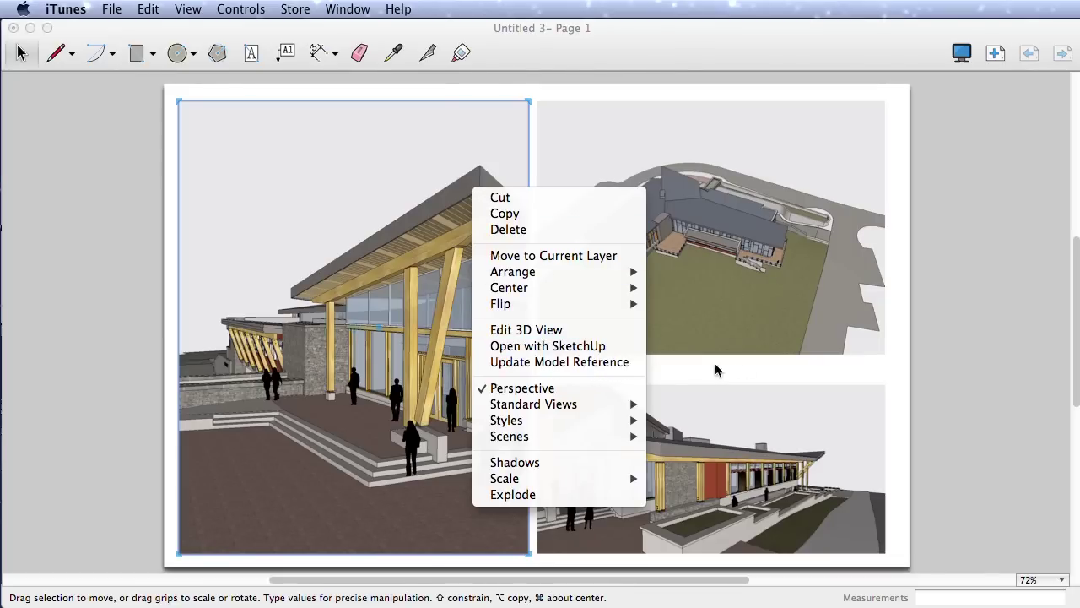
pyautogui.click(973, 374)
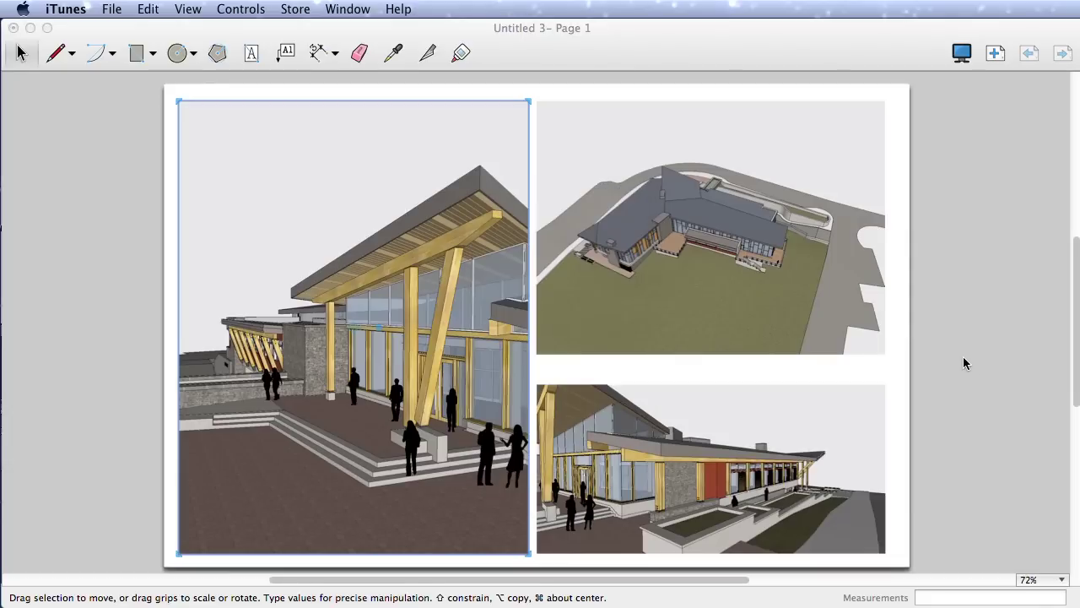
pyautogui.click(930, 355)
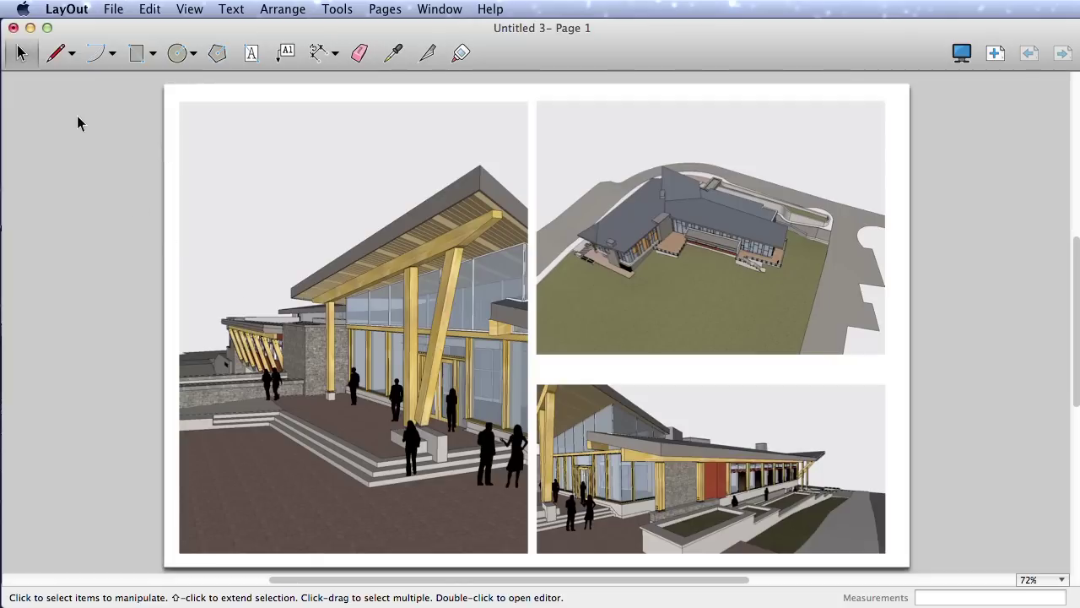
# - Try the line and arc tools, then show the SketchUp Model panel
pyautogui.click(57, 54)
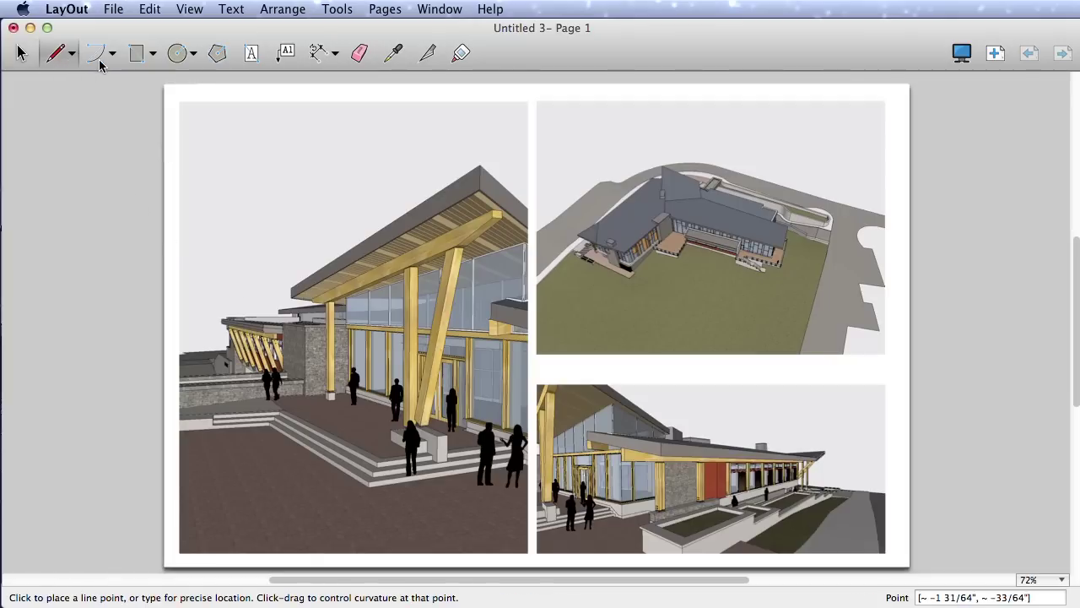
pyautogui.click(99, 61)
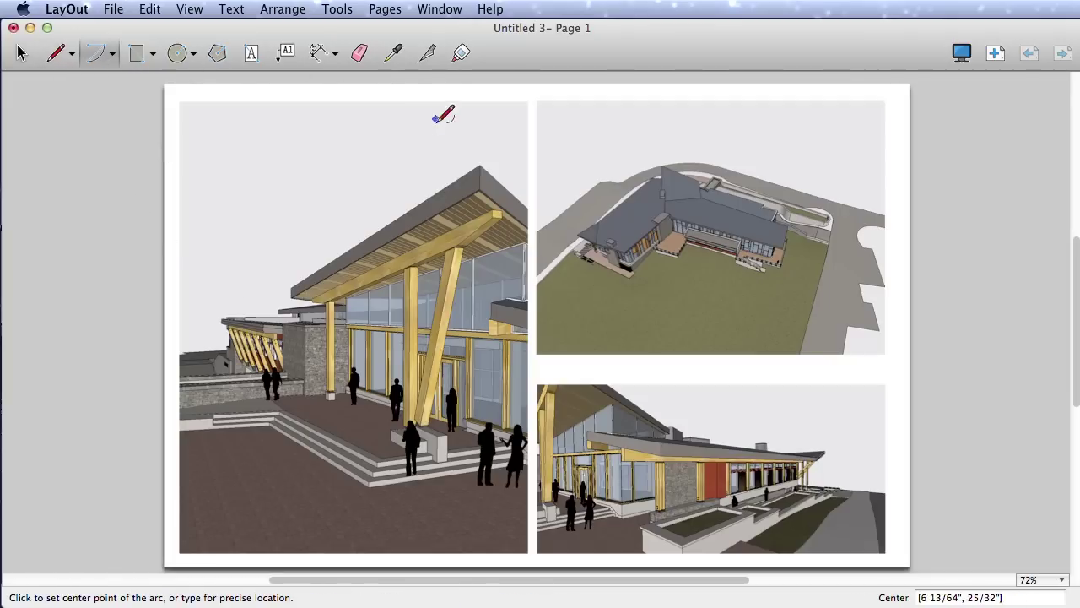
pyautogui.click(55, 53)
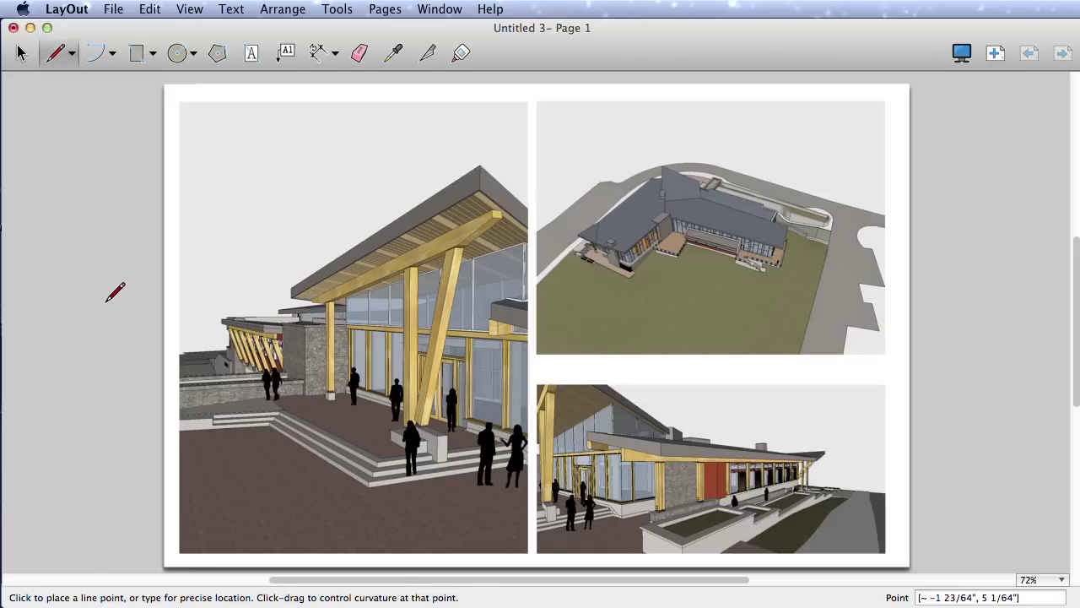
pyautogui.press('space')
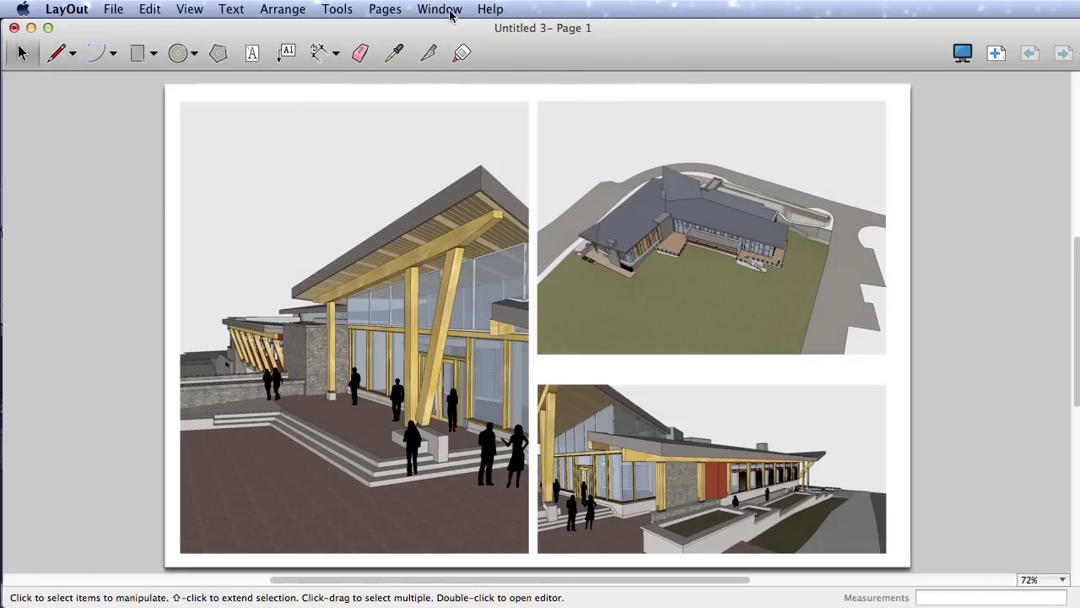
pyautogui.click(440, 10)
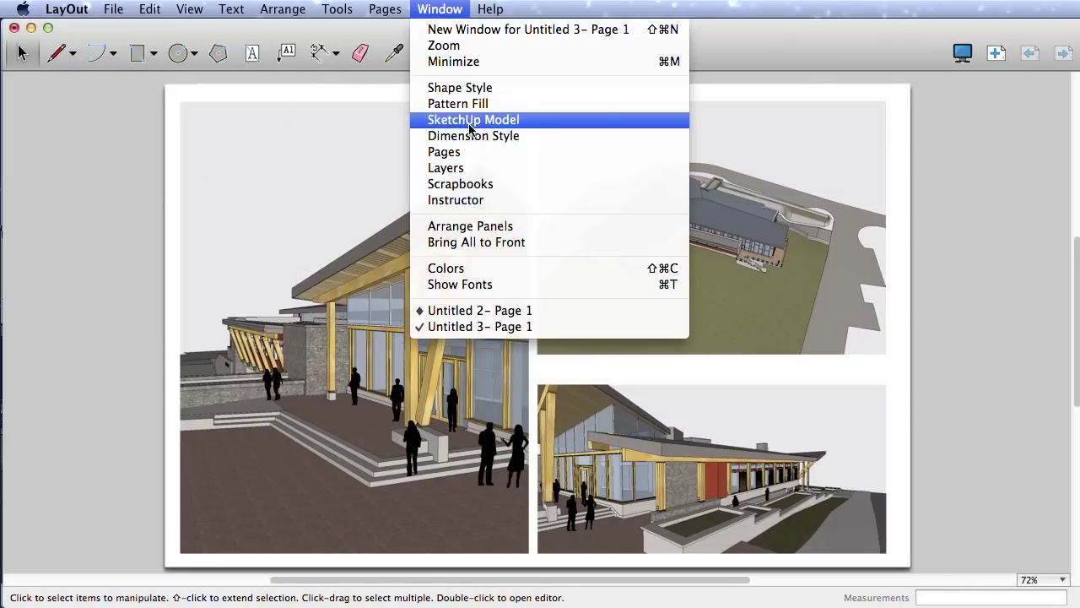
pyautogui.click(520, 121)
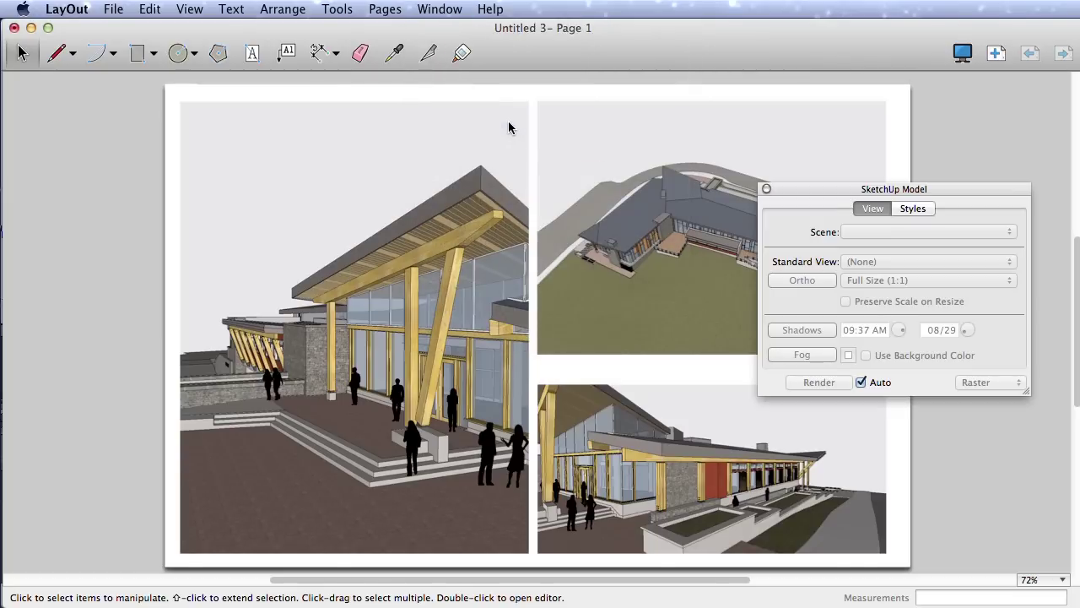
pyautogui.moveTo(820, 187); pyautogui.dragTo(846, 161)
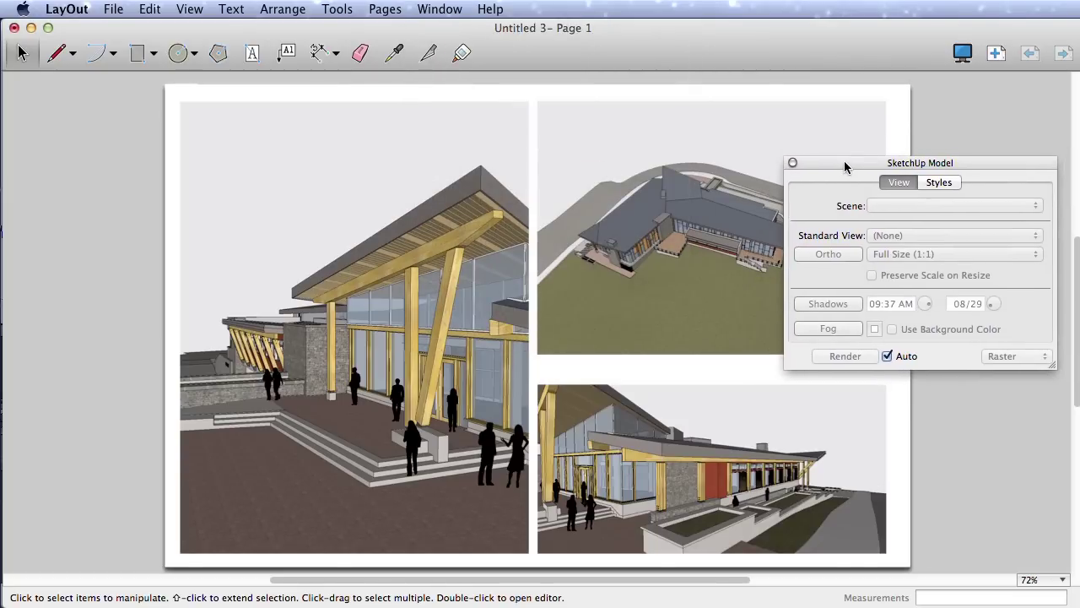
# - Toggle shadows and browse styles on the bottom-right viewport, then view the scene settings
pyautogui.click(796, 400)
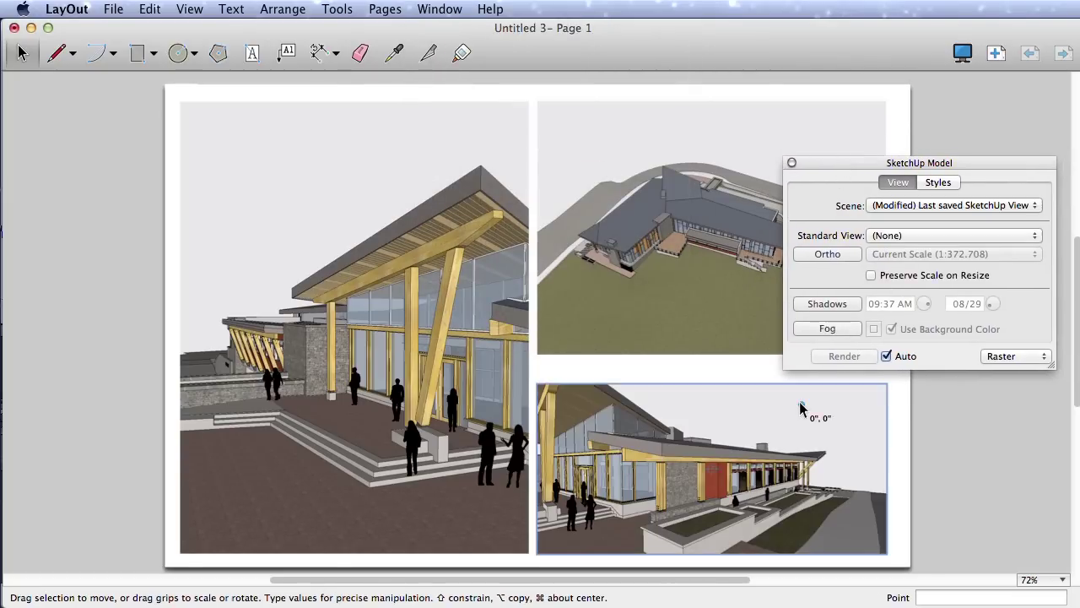
pyautogui.click(843, 305)
pyautogui.click(839, 303)
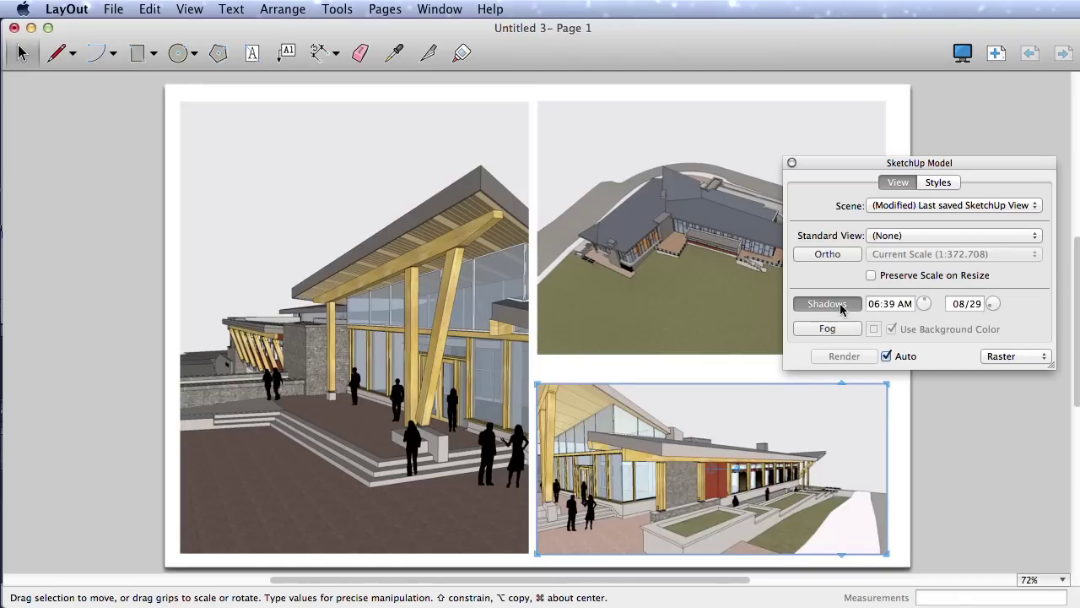
pyautogui.click(937, 182)
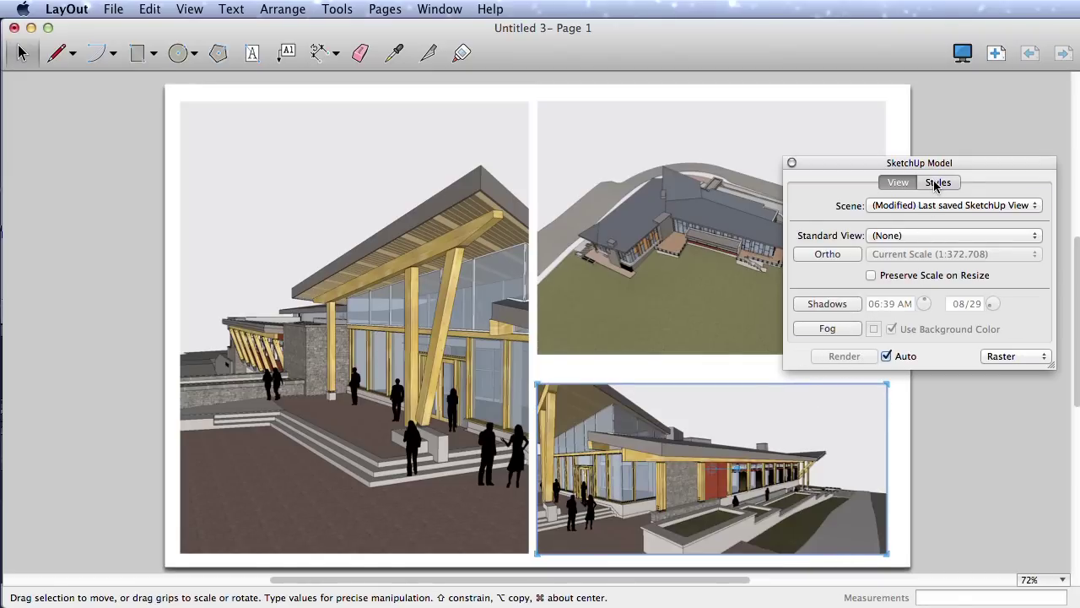
pyautogui.scroll(-5, 1041, 249)
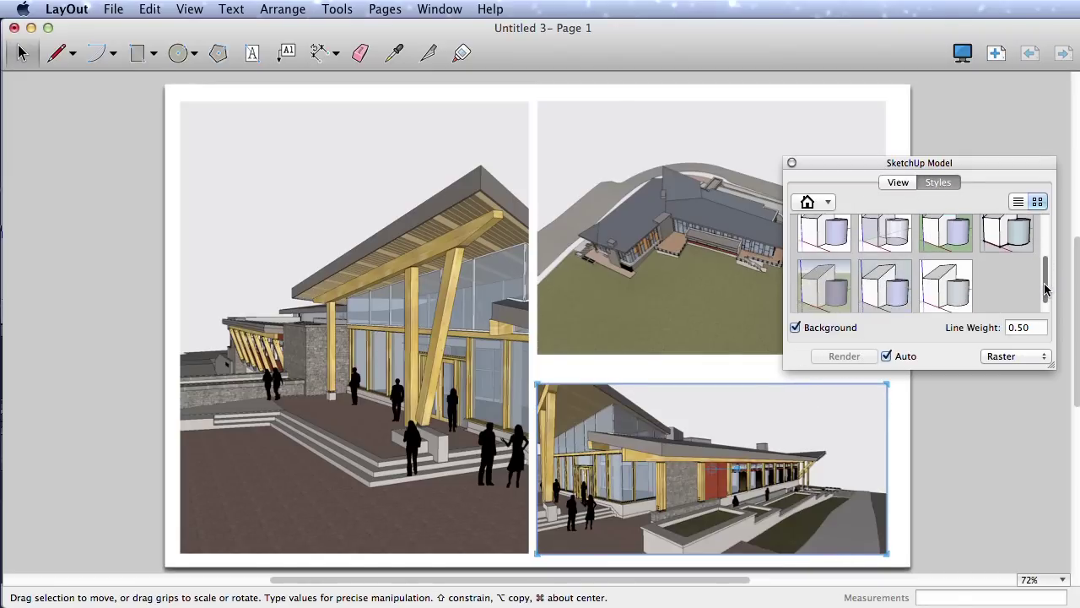
pyautogui.scroll(5, 1036, 237)
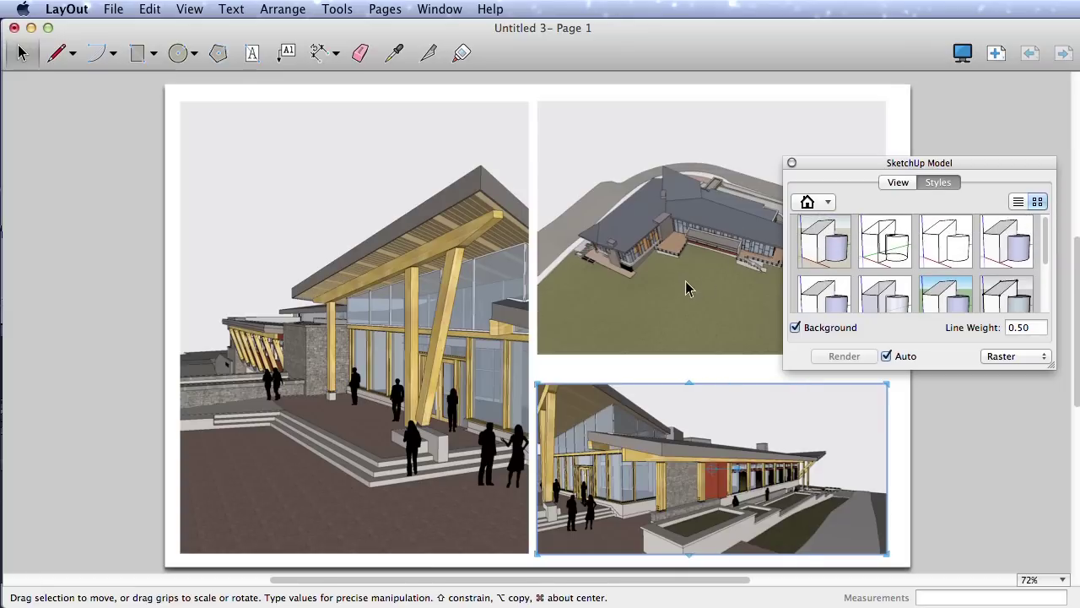
pyautogui.click(939, 388)
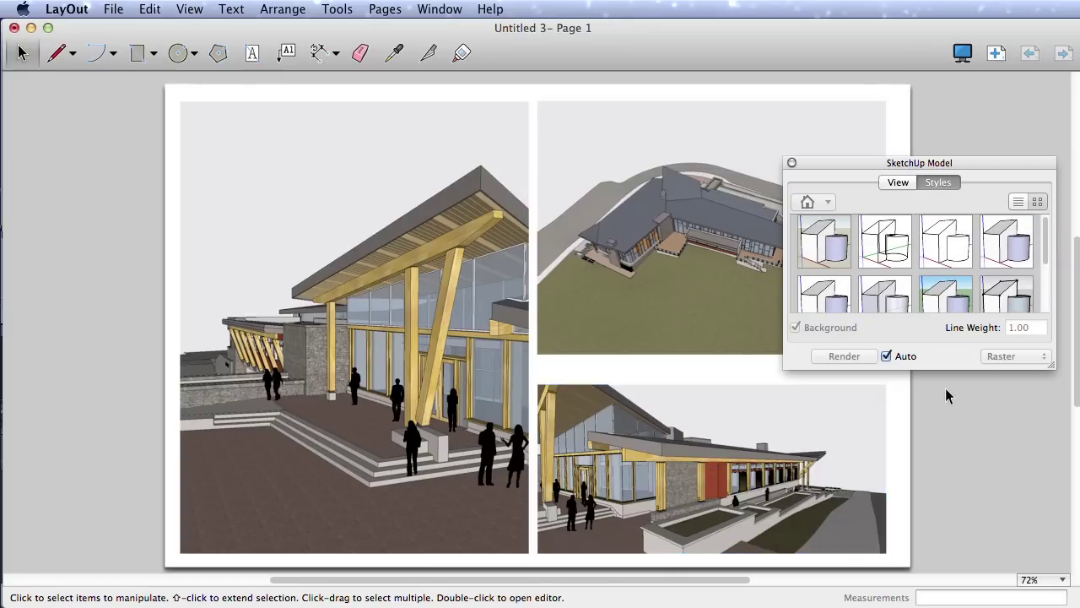
pyautogui.click(899, 182)
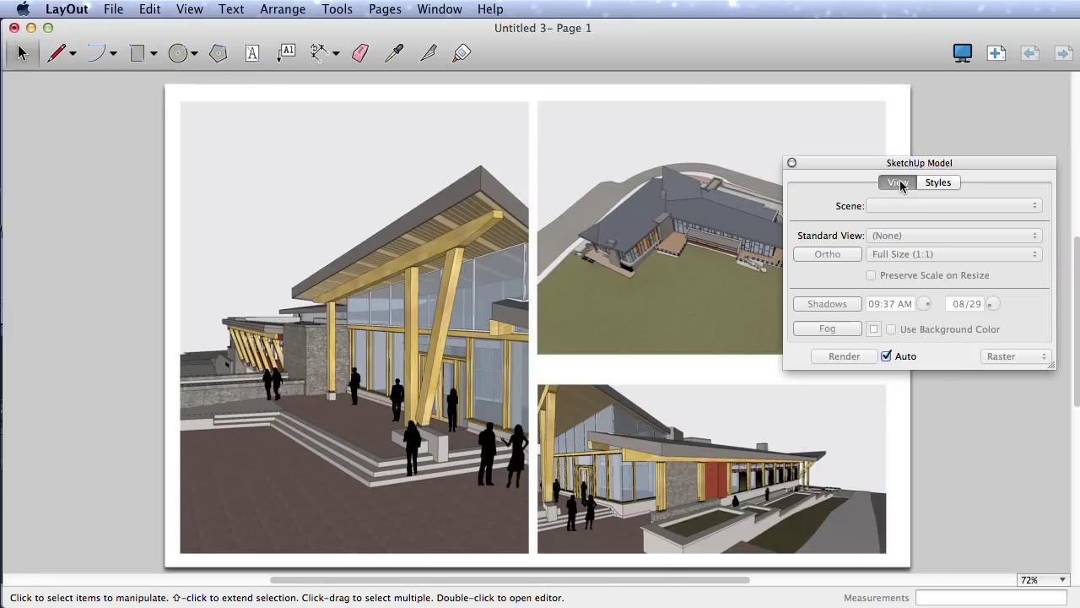
# - Enlarge the aerial viewport down-left, bring it to front, and select it with the entrance view
pyautogui.click(727, 309)
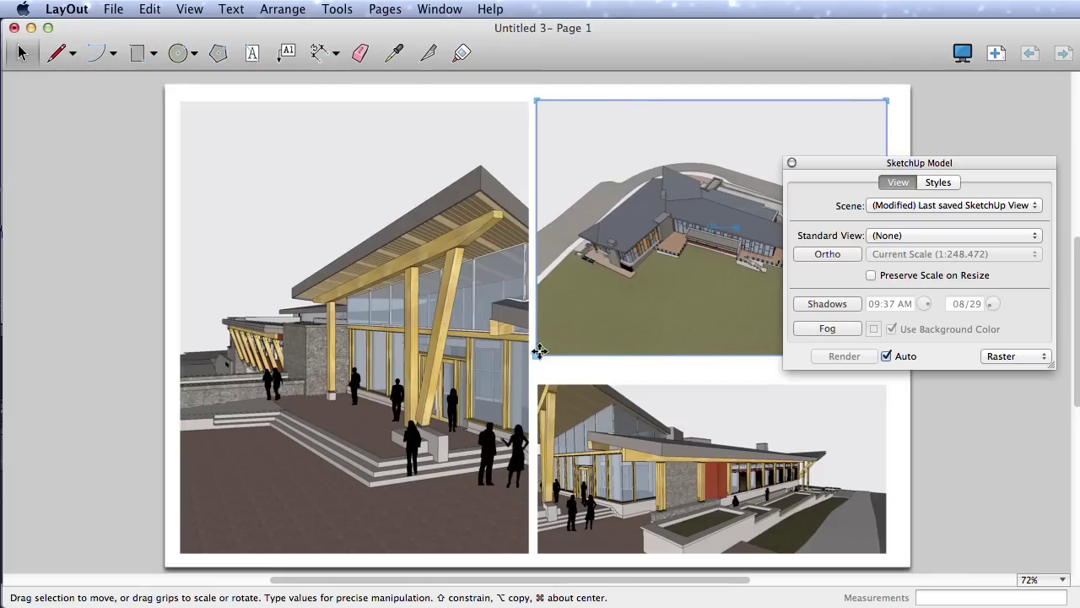
pyautogui.moveTo(535, 355); pyautogui.dragTo(422, 436)
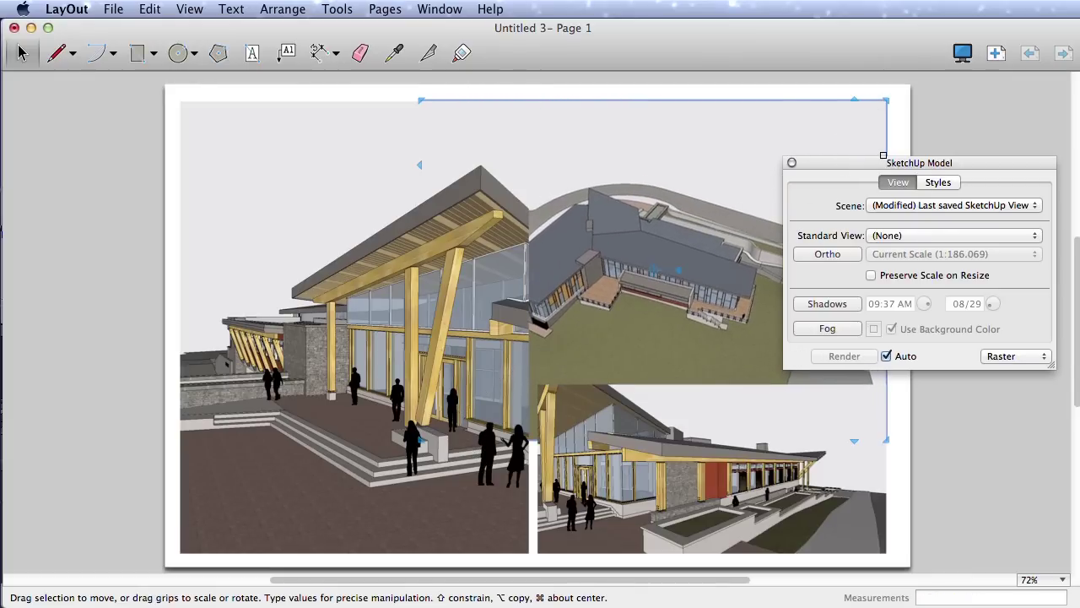
pyautogui.rightClick(676, 243)
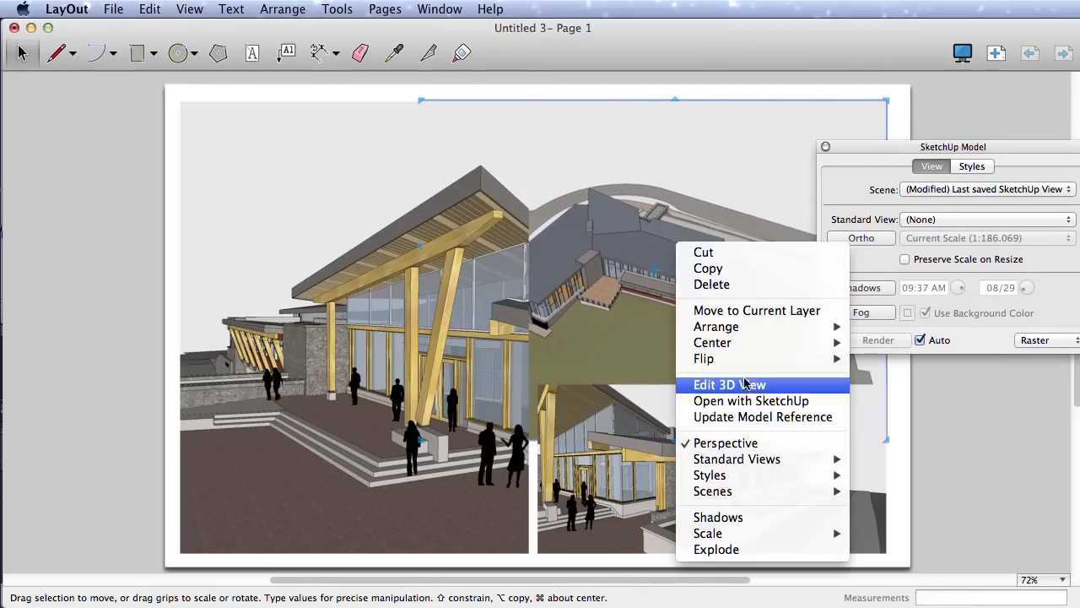
pyautogui.moveTo(716, 327)
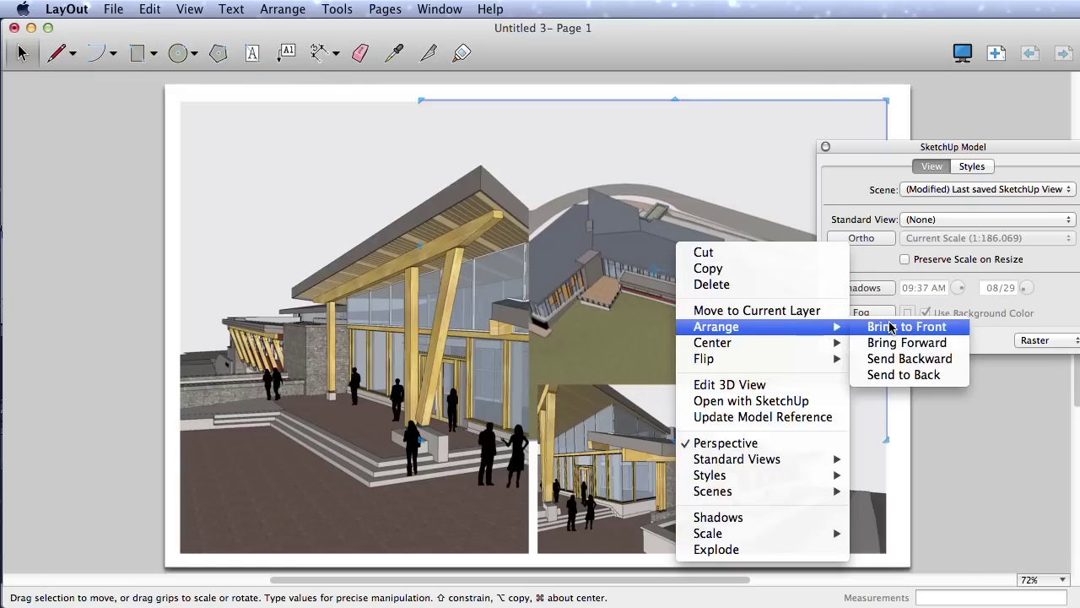
pyautogui.click(886, 326)
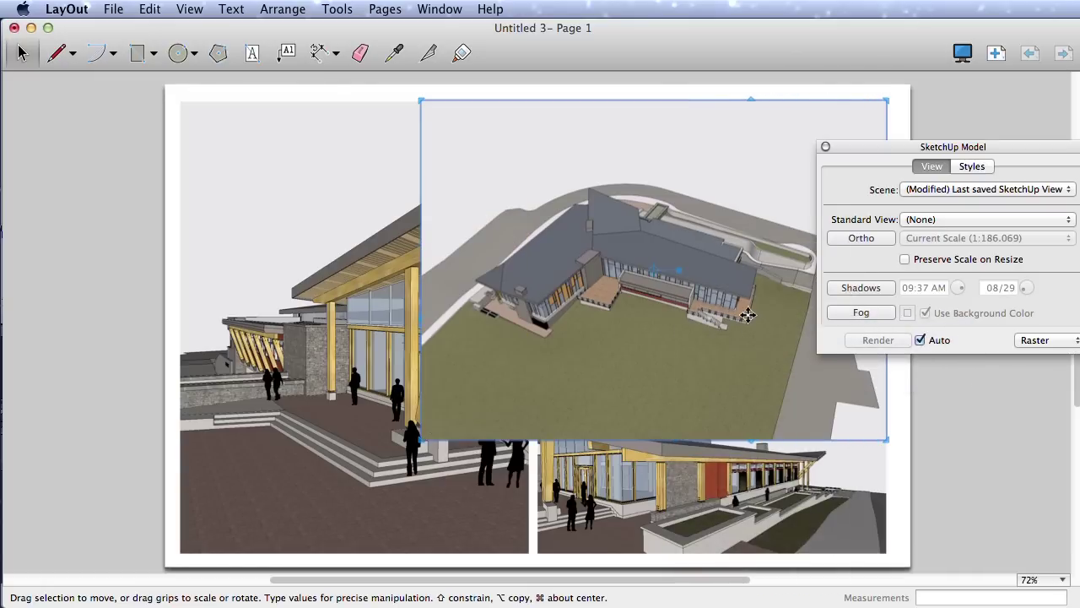
pyautogui.click(932, 484)
pyautogui.click(717, 381)
pyautogui.keyDown('shift'); pyautogui.click(405, 338); pyautogui.keyUp('shift')
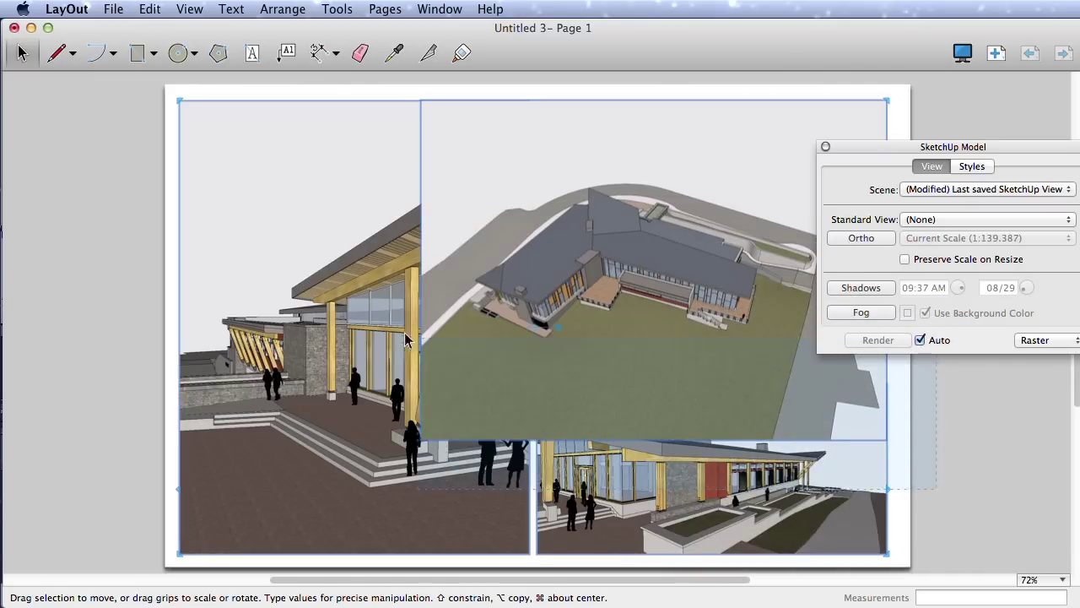
# - Apply the fourth style to the selected views and turn off their backgrounds
pyautogui.click(970, 166)
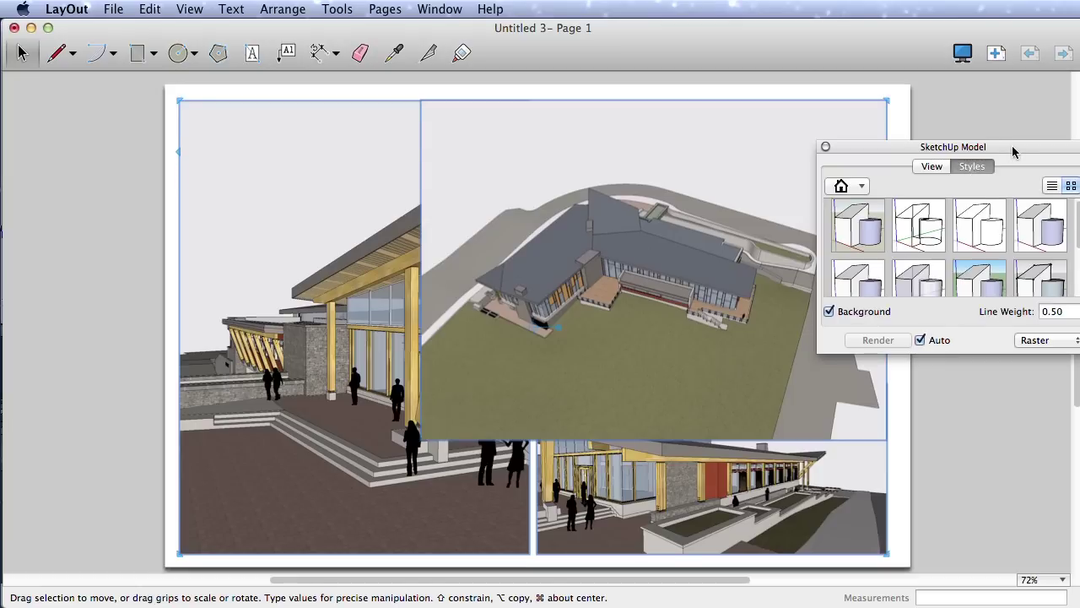
pyautogui.moveTo(1013, 149); pyautogui.dragTo(947, 151)
pyautogui.click(971, 226)
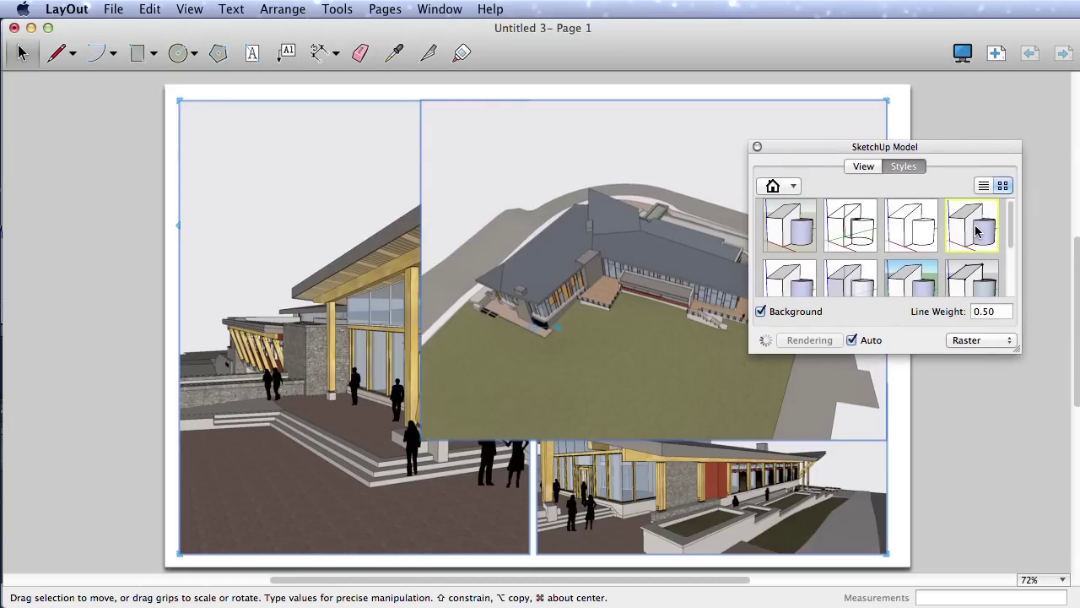
pyautogui.click(762, 311)
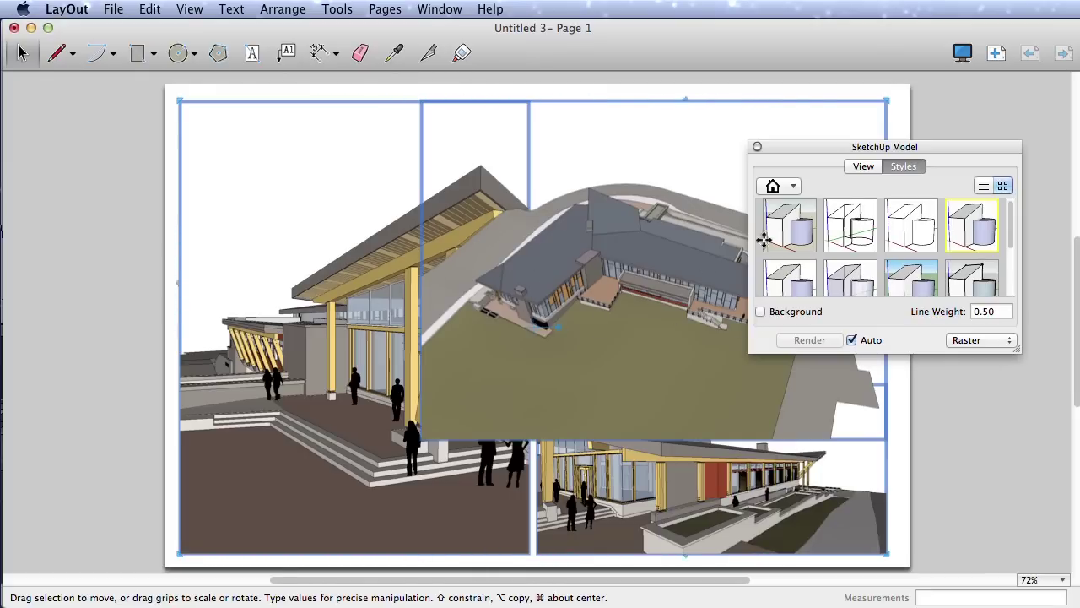
# - Shrink the aerial viewport back into the top-right area above the facade view
pyautogui.moveTo(818, 149); pyautogui.dragTo(853, 331)
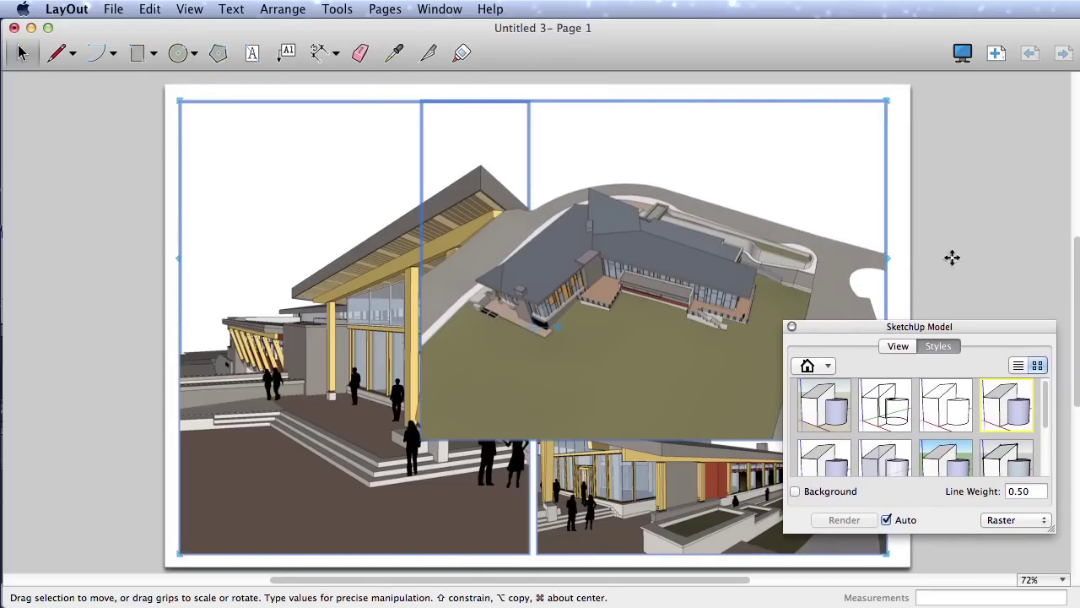
pyautogui.click(952, 257)
pyautogui.click(686, 308)
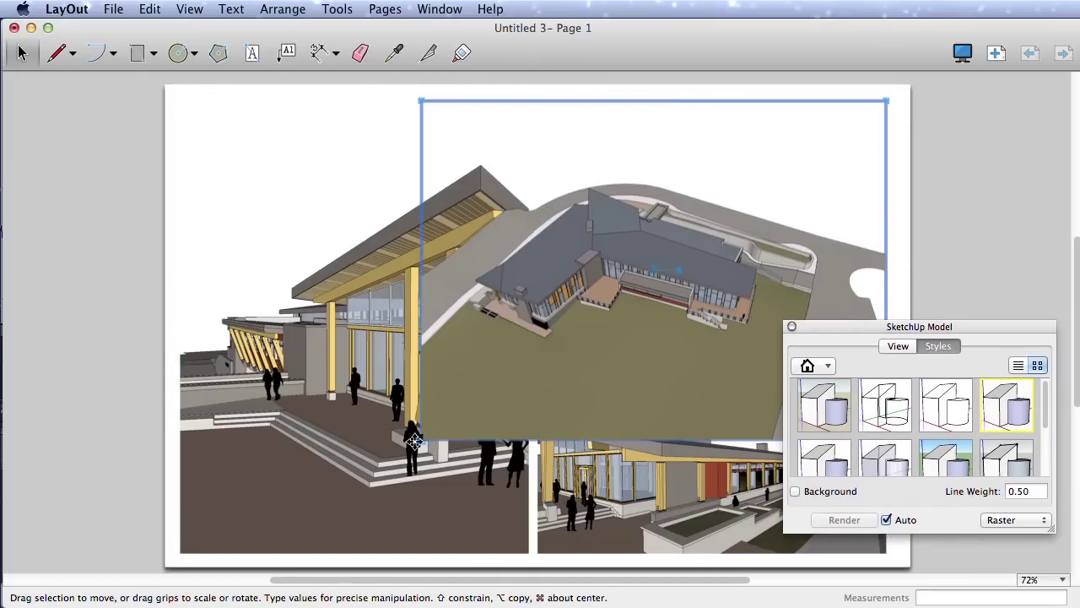
pyautogui.moveTo(421, 440)
pyautogui.mouseDown()
pyautogui.moveTo(520, 396)
pyautogui.moveTo(552, 370)
pyautogui.moveTo(538, 369)
pyautogui.mouseUp()
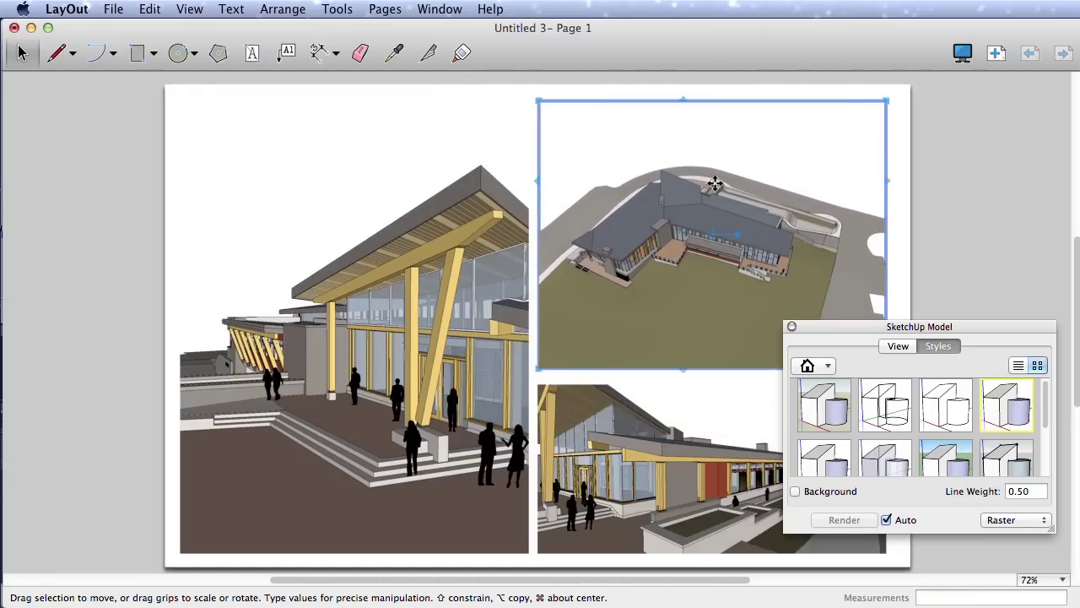
# - Draw a circle centred on the building in the aerial view, then select it with the view
pyautogui.click(944, 195)
pyautogui.click(177, 52)
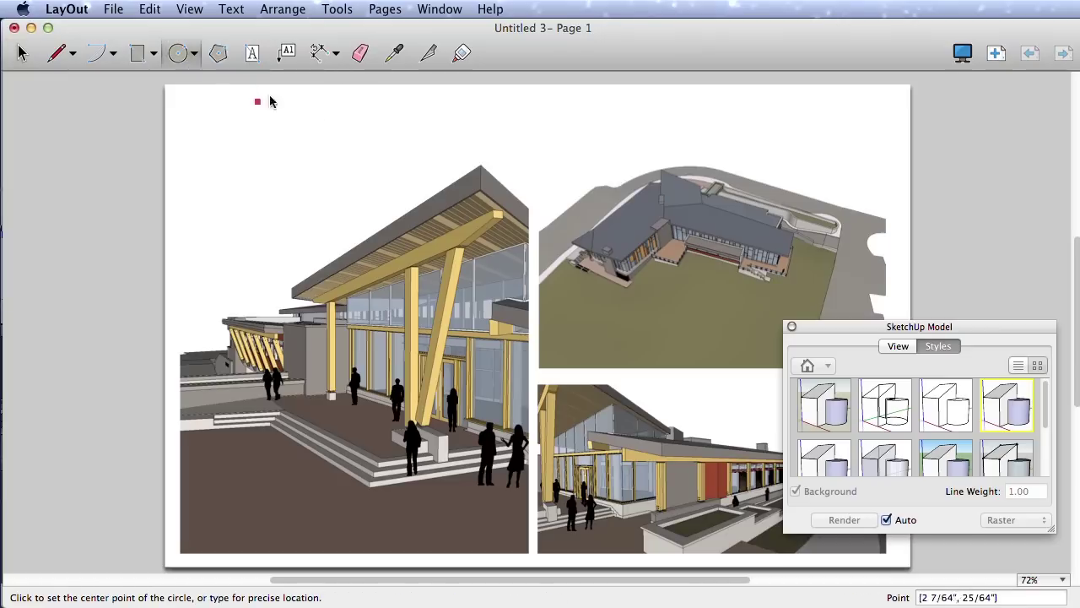
pyautogui.click(670, 246)
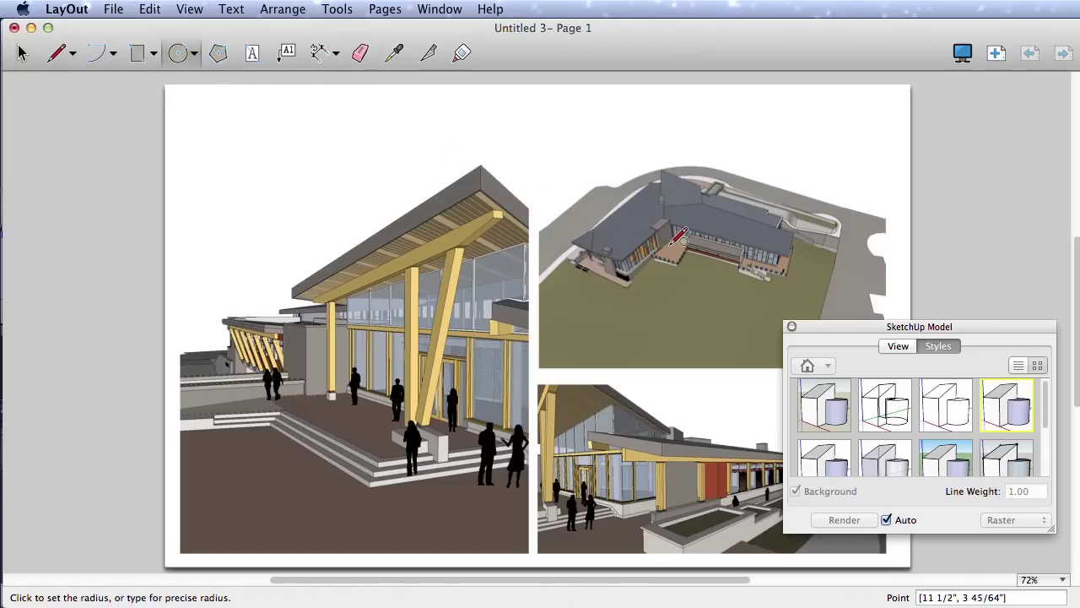
pyautogui.click(739, 242)
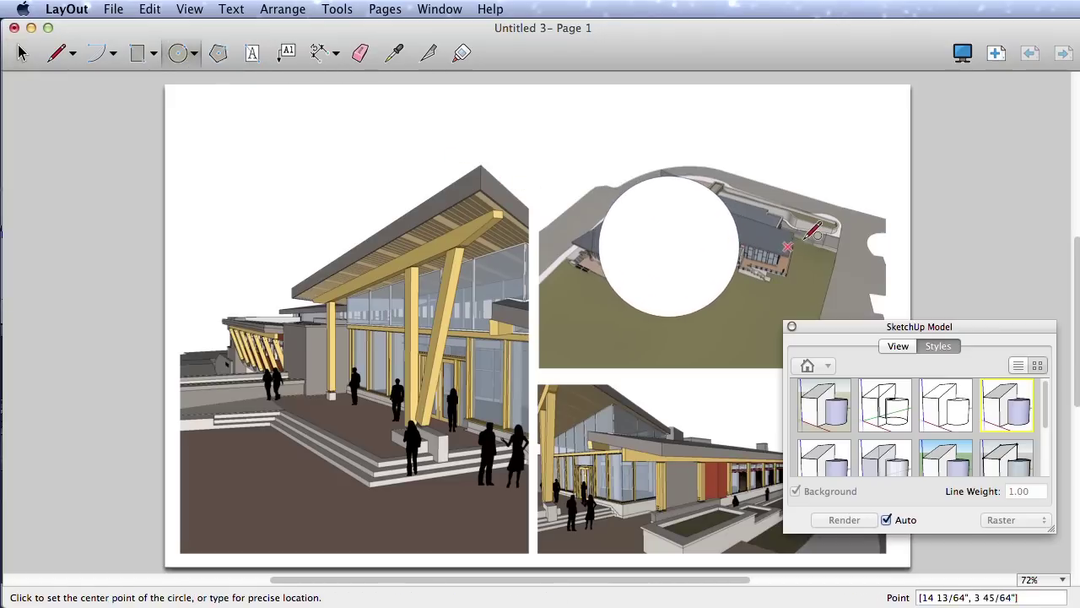
pyautogui.press('space')
pyautogui.click(810, 254)
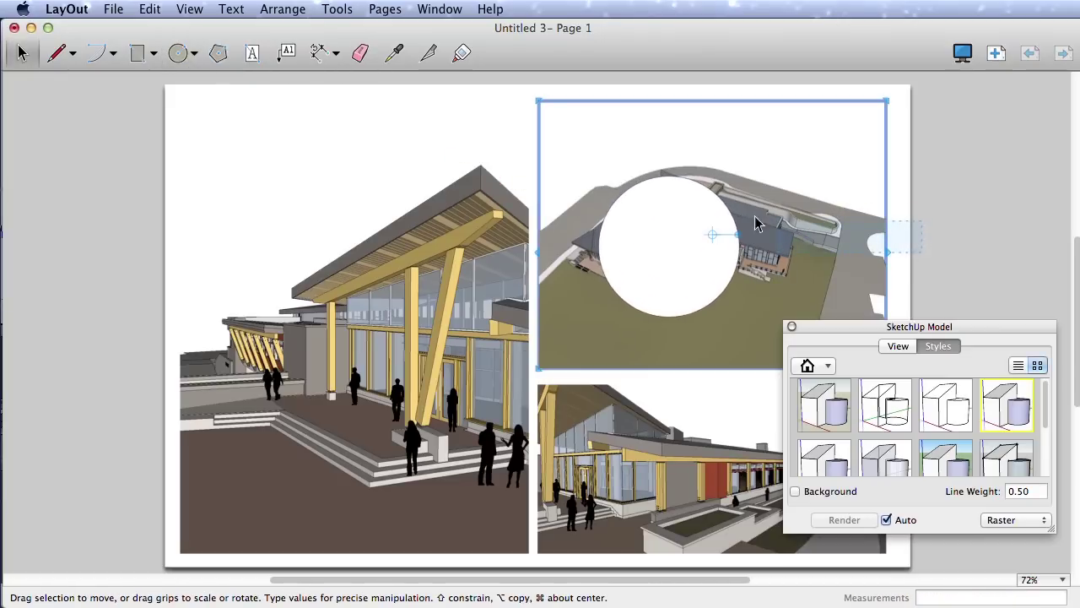
# - Clip the aerial view to the circle and move the round view up and left
pyautogui.rightClick(674, 205)
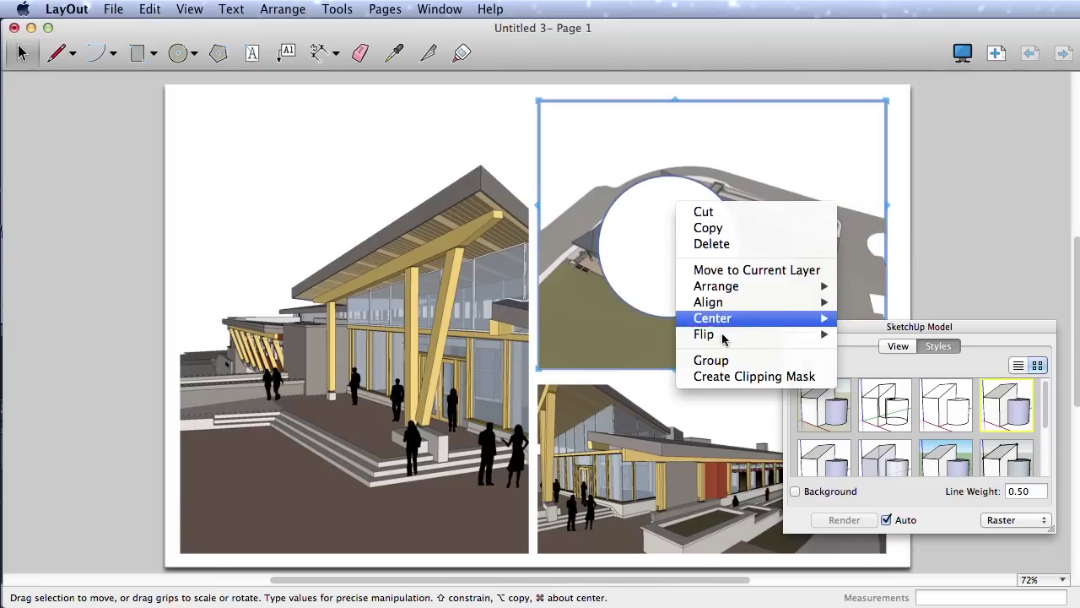
pyautogui.click(749, 376)
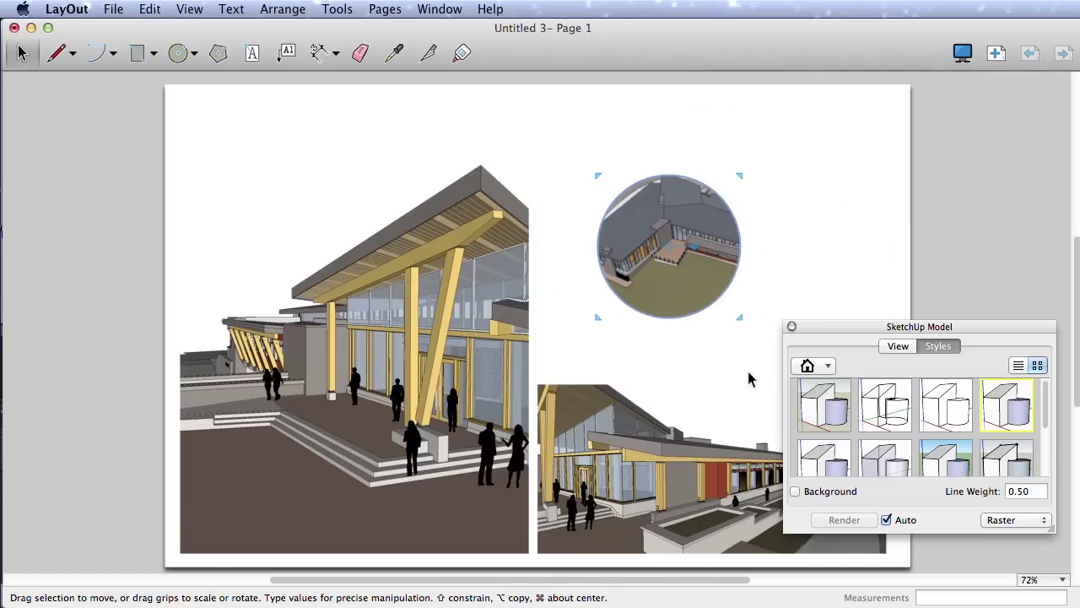
pyautogui.click(861, 251)
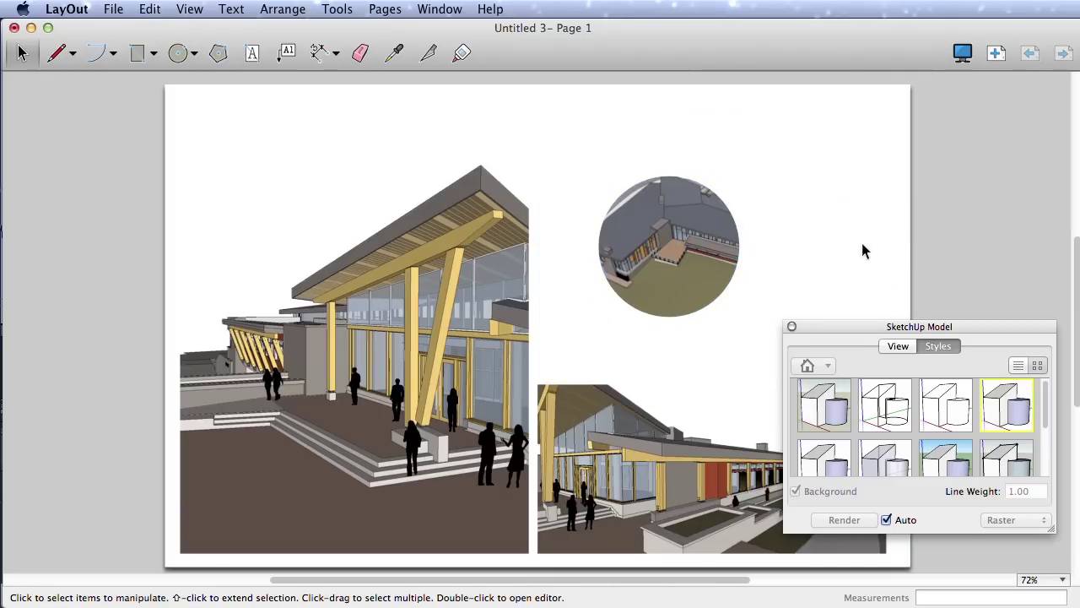
pyautogui.moveTo(665, 242); pyautogui.dragTo(631, 195)
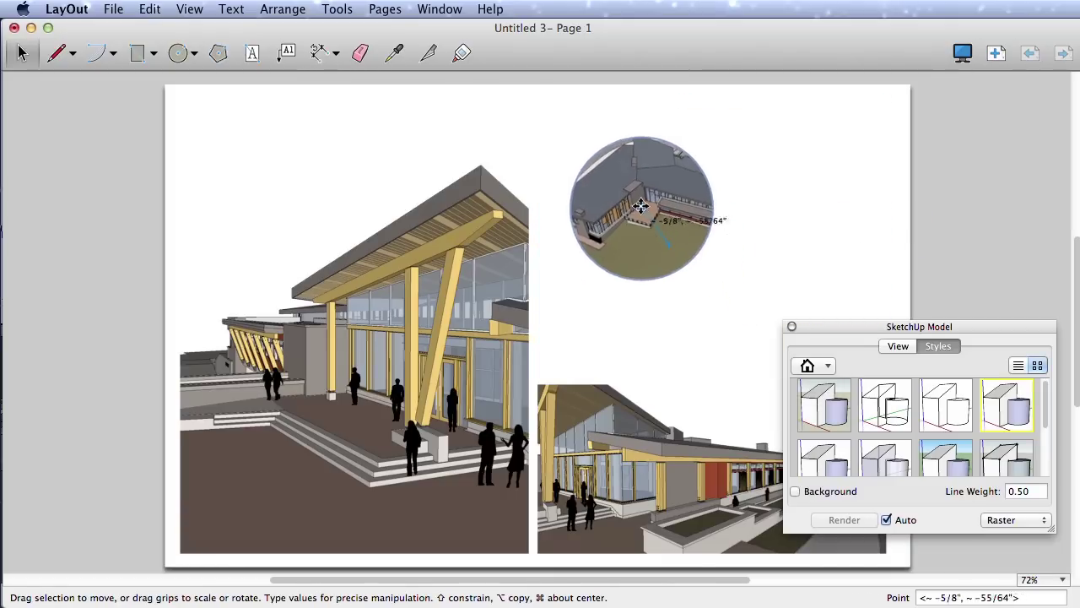
pyautogui.click(777, 243)
pyautogui.moveTo(864, 324); pyautogui.dragTo(141, 329)
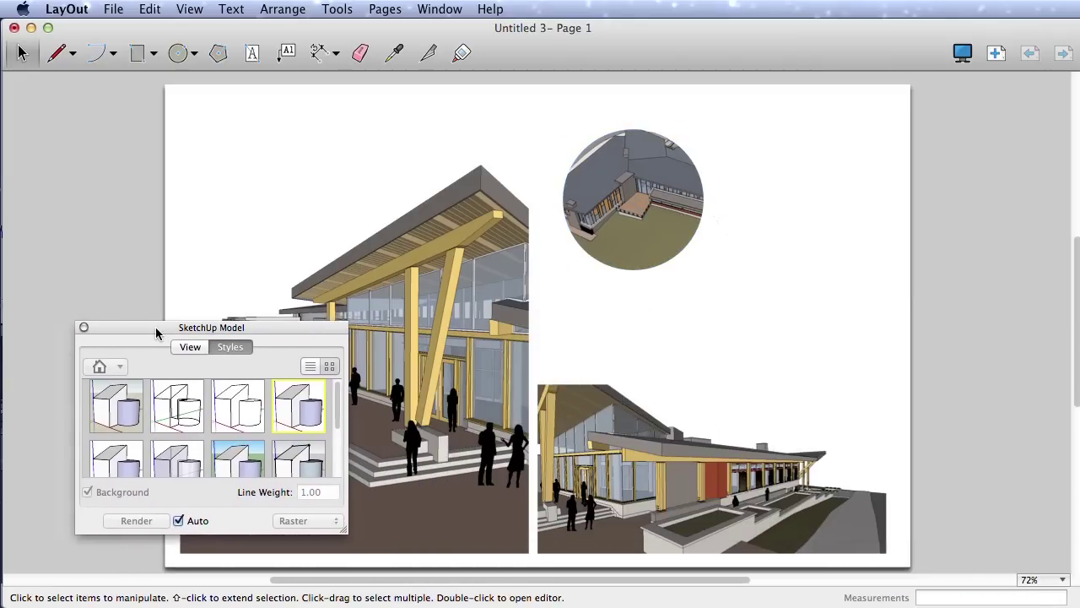
# - Draw a tall rectangle beside the round view and a stepped line whose diagonal crosses it
pyautogui.click(218, 53)
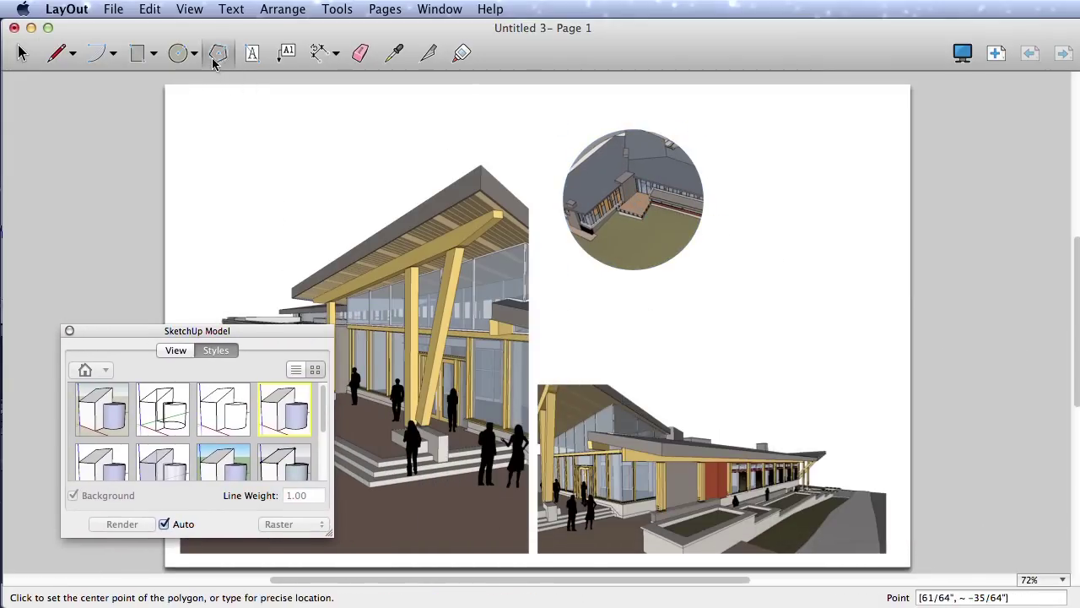
pyautogui.click(178, 53)
pyautogui.click(139, 53)
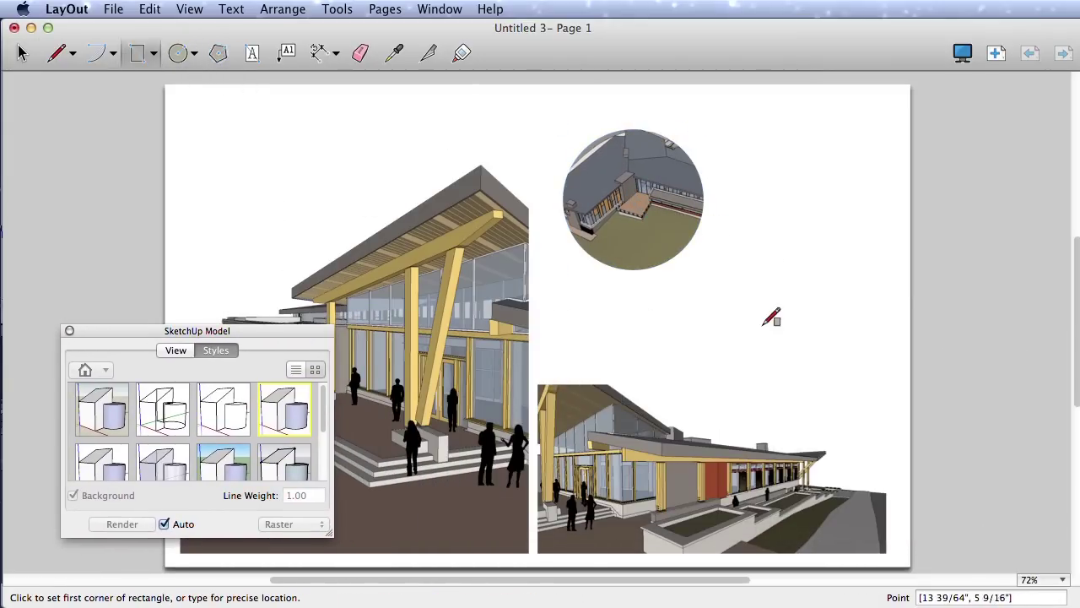
pyautogui.moveTo(740, 365); pyautogui.dragTo(841, 162)
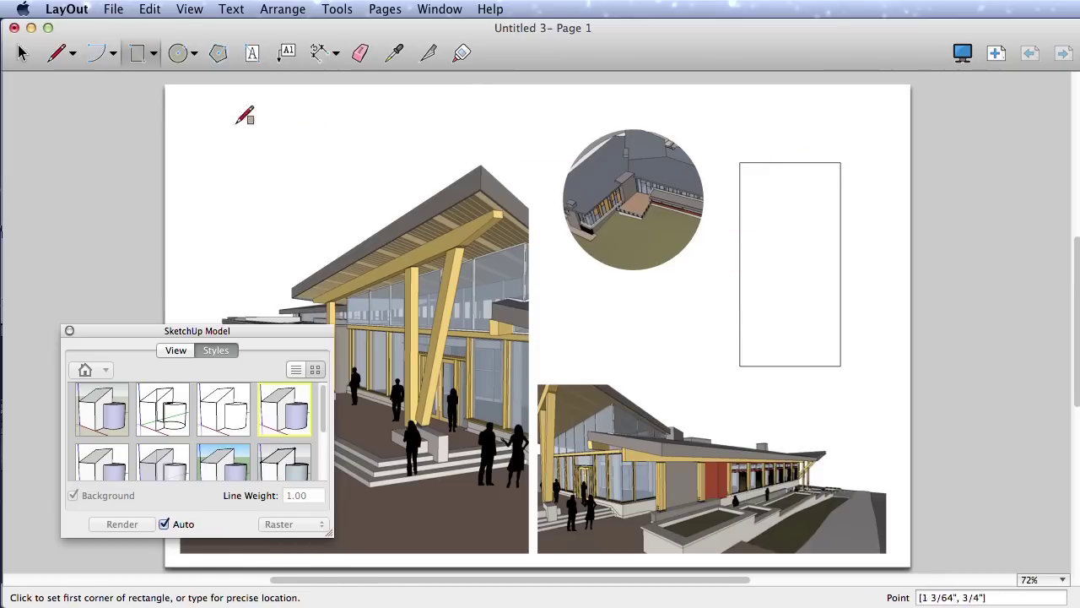
pyautogui.click(57, 52)
pyautogui.click(710, 345)
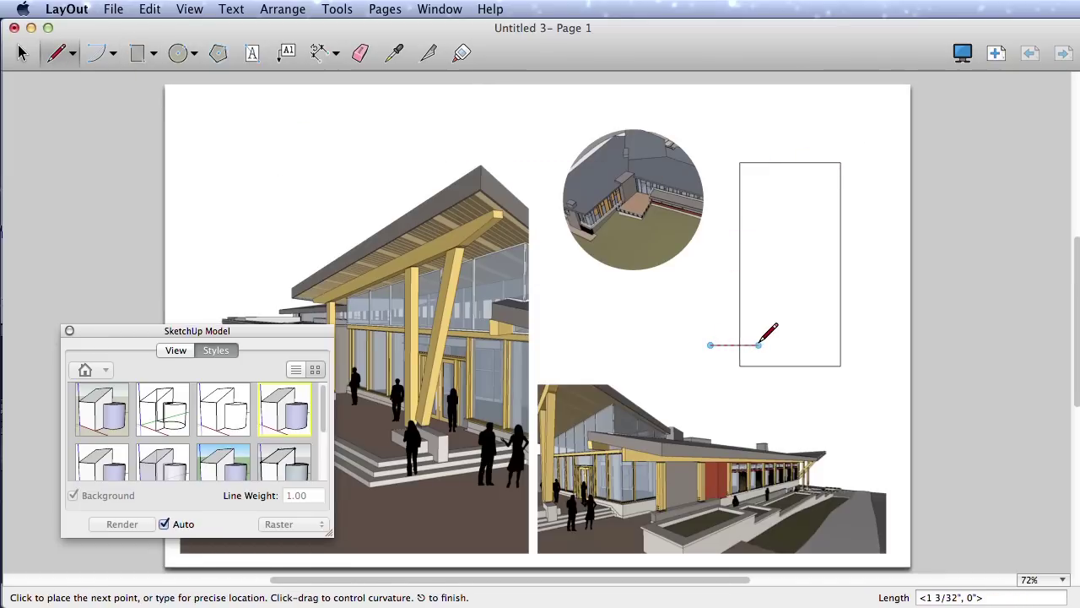
pyautogui.click(760, 345)
pyautogui.click(760, 307)
pyautogui.click(788, 236)
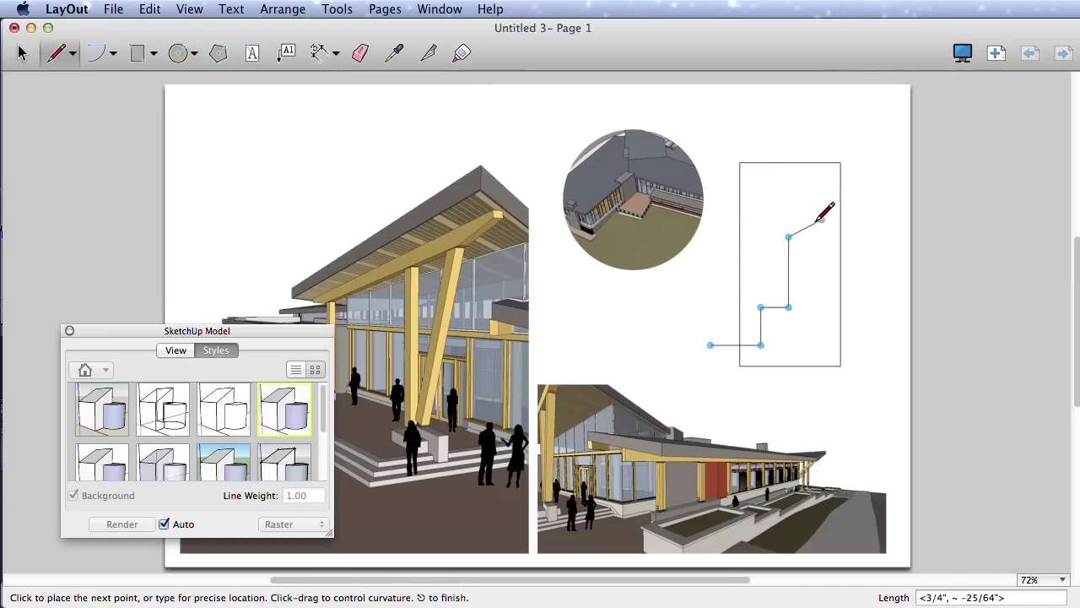
pyautogui.click(868, 184)
pyautogui.press('space')
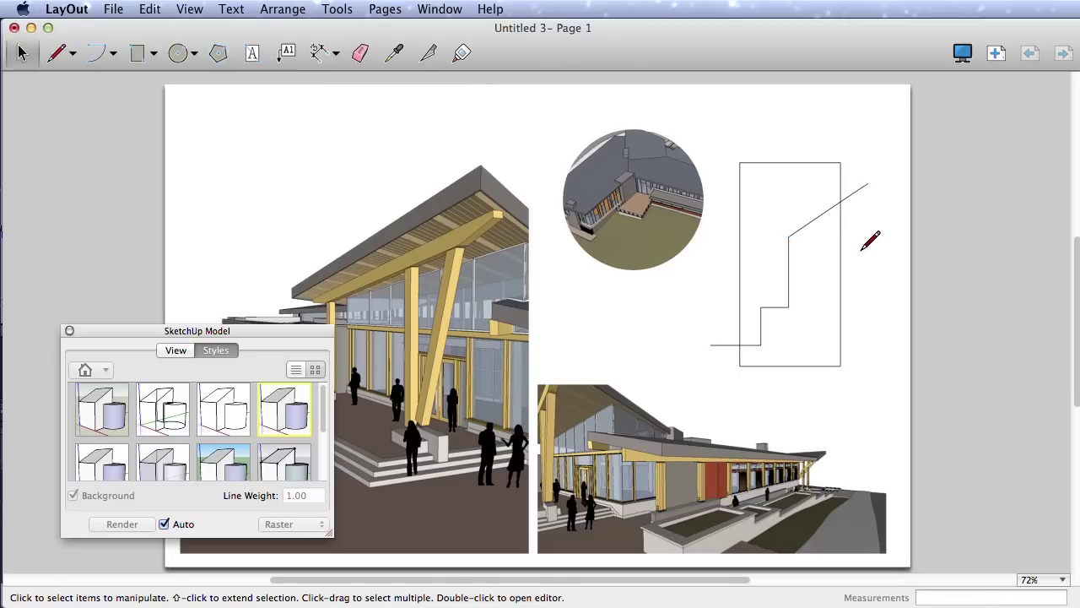
# - Split the rectangle where the diagonal crosses it and join the stepped line into one shape
pyautogui.click(432, 55)
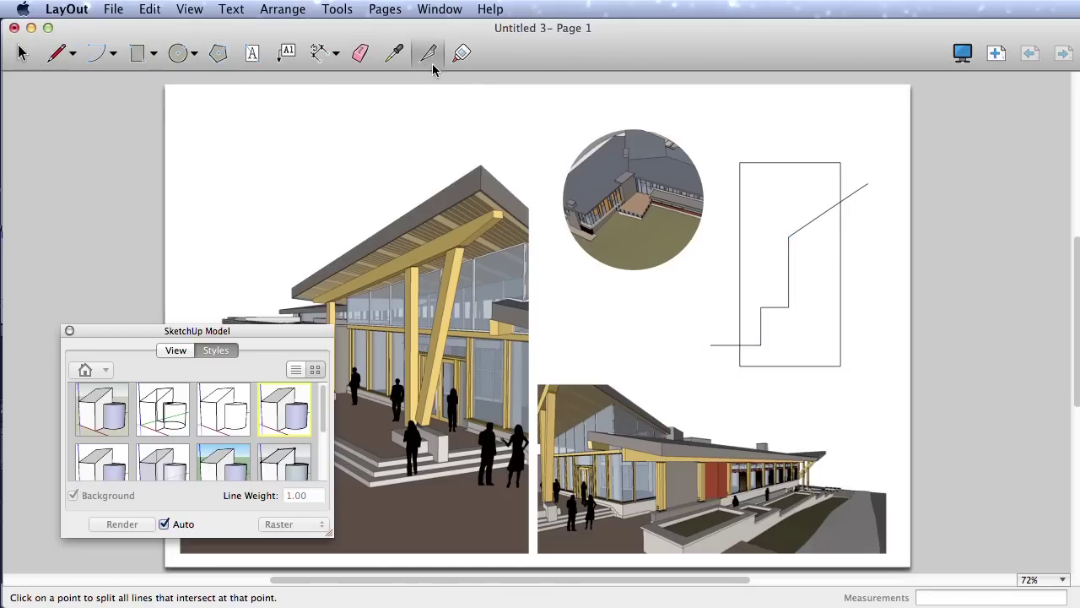
pyautogui.click(840, 201)
pyautogui.click(462, 52)
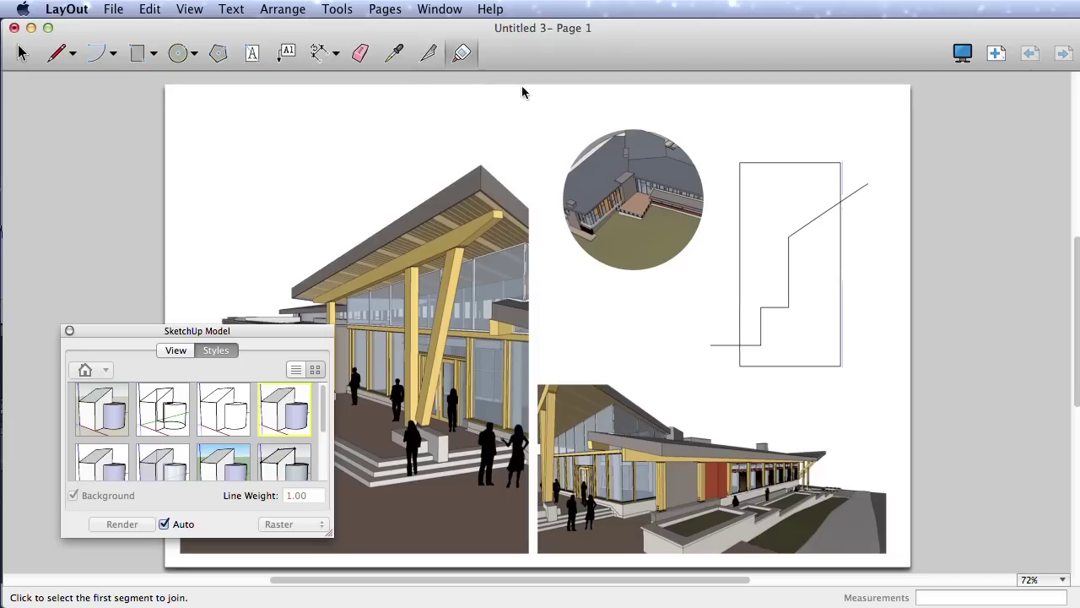
pyautogui.click(840, 176)
pyautogui.click(820, 216)
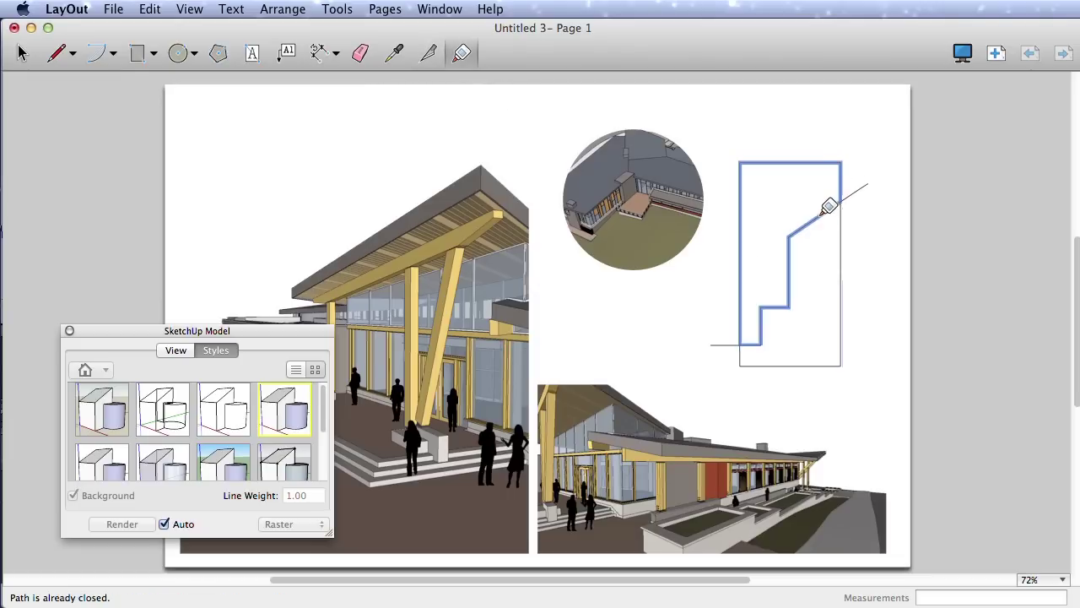
pyautogui.press('space')
# - Move the stair shape upward and close the model view settings
pyautogui.click(803, 163)
pyautogui.moveTo(789, 188); pyautogui.dragTo(791, 154)
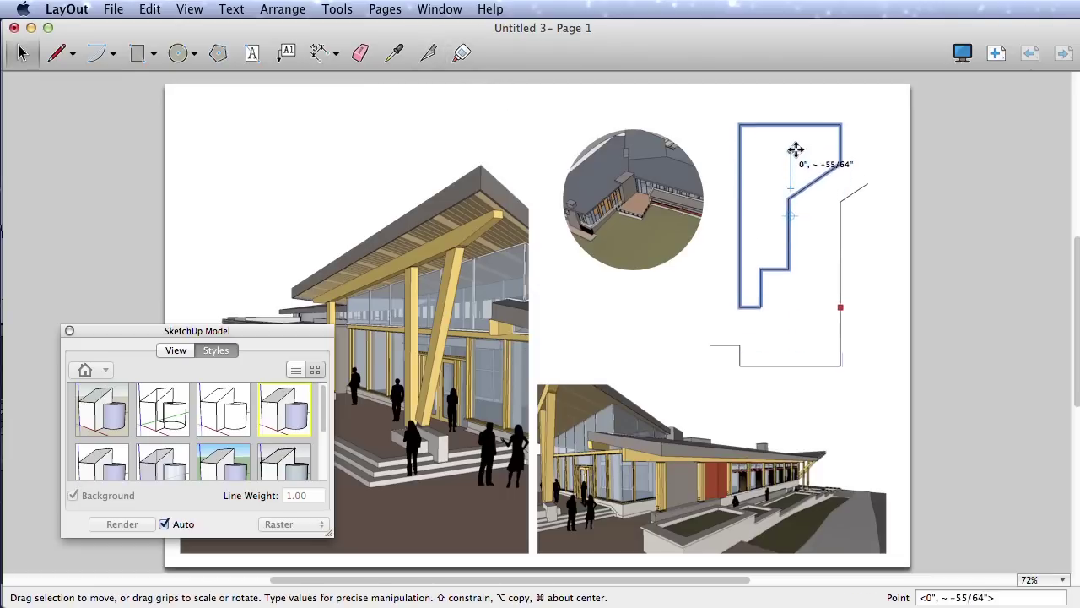
pyautogui.click(869, 216)
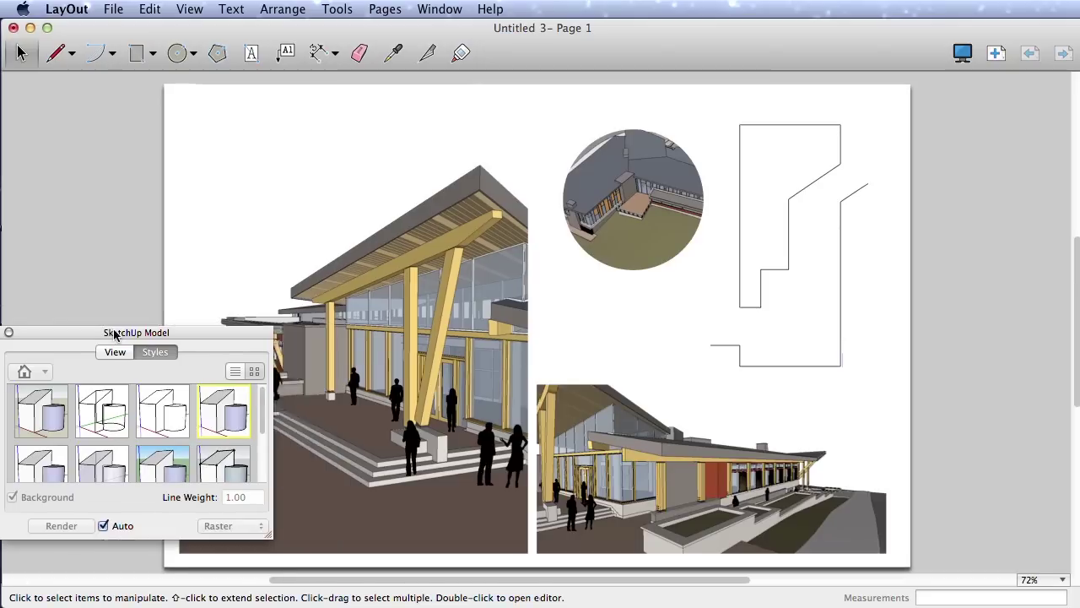
pyautogui.moveTo(138, 326); pyautogui.dragTo(146, 346)
pyautogui.click(77, 351)
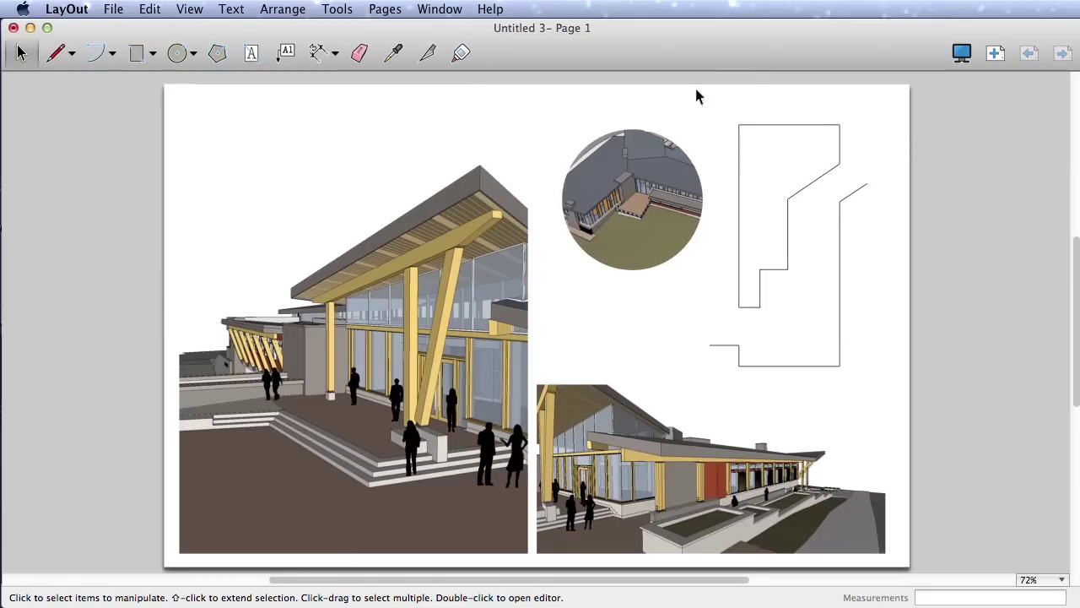
# - Fill the stepped outline shape light blue using Shape Style
pyautogui.click(445, 10)
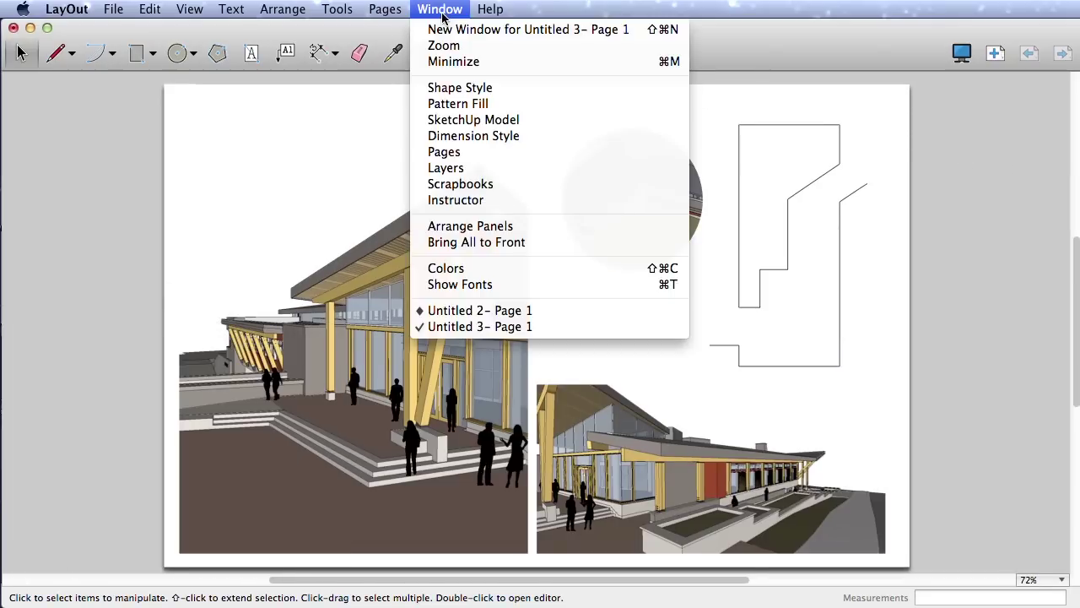
pyautogui.click(508, 90)
pyautogui.click(363, 170)
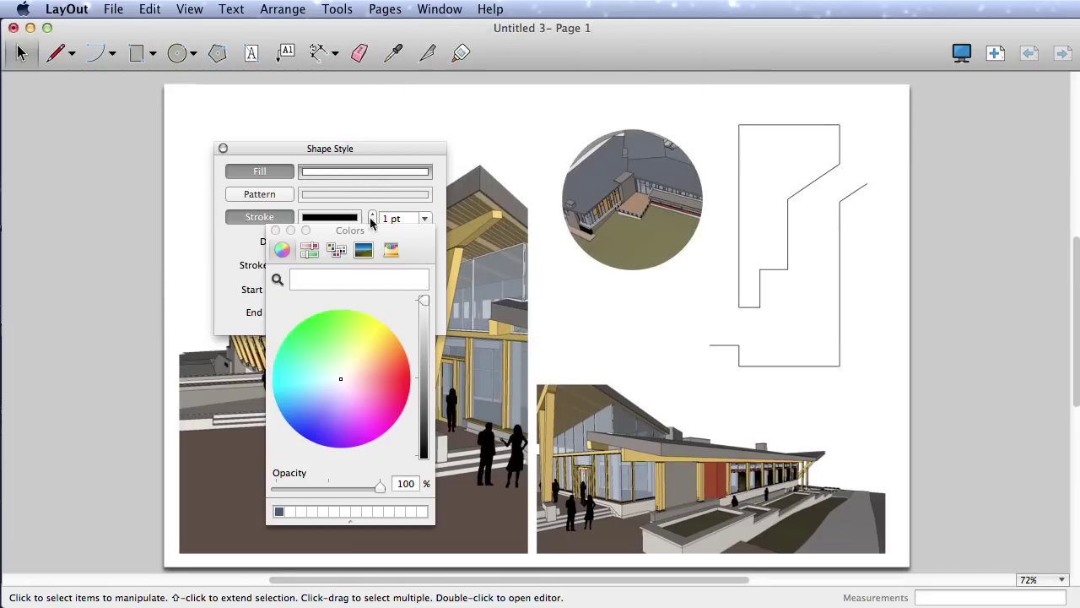
pyautogui.click(740, 207)
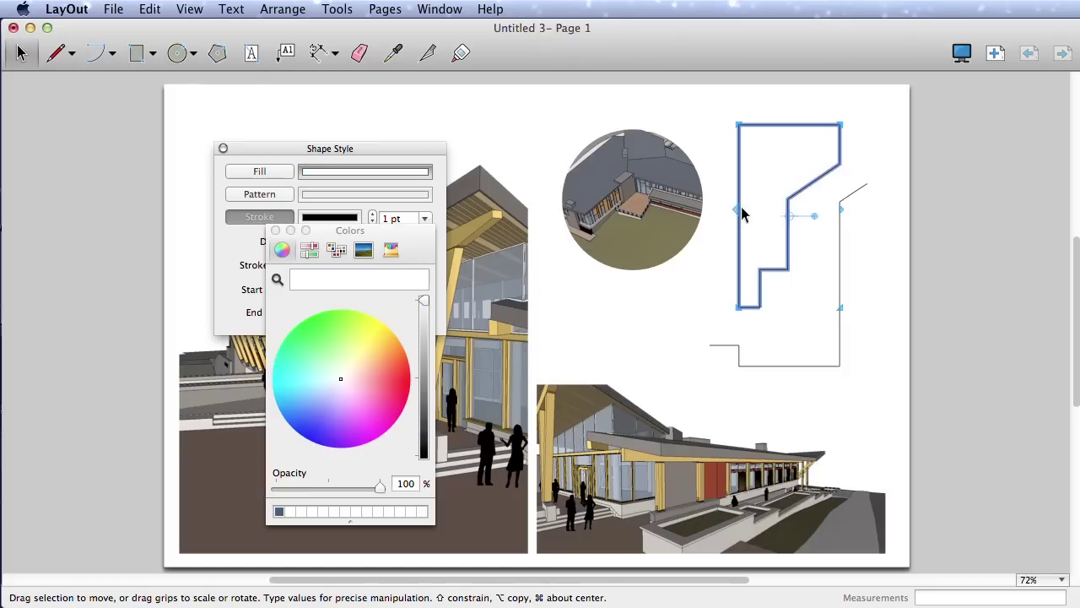
pyautogui.moveTo(320, 386); pyautogui.dragTo(314, 397)
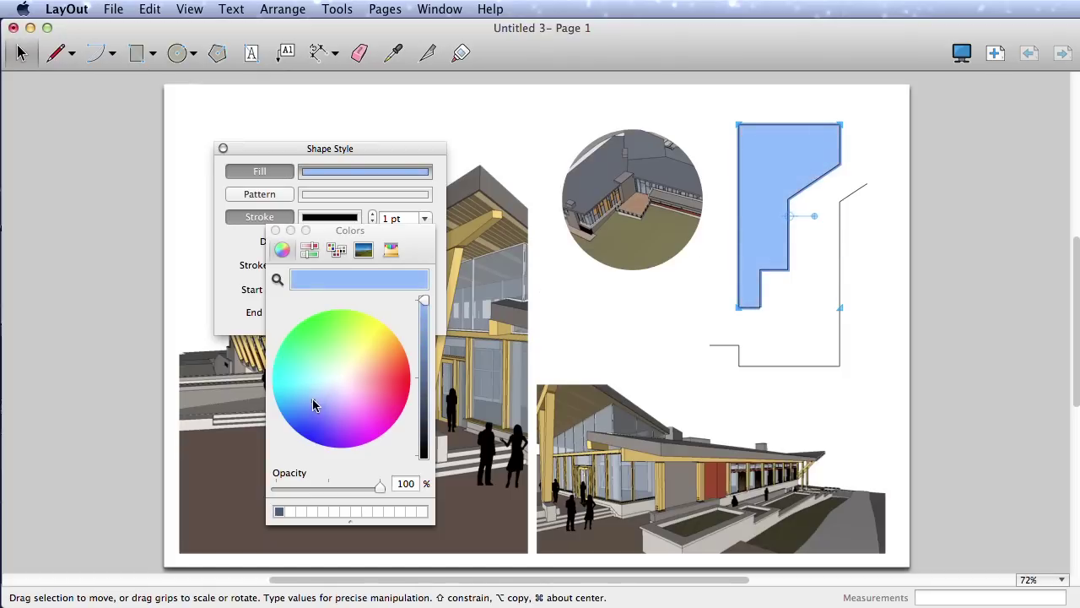
# - Give the left building view a border stroke with a chosen width
pyautogui.click(473, 311)
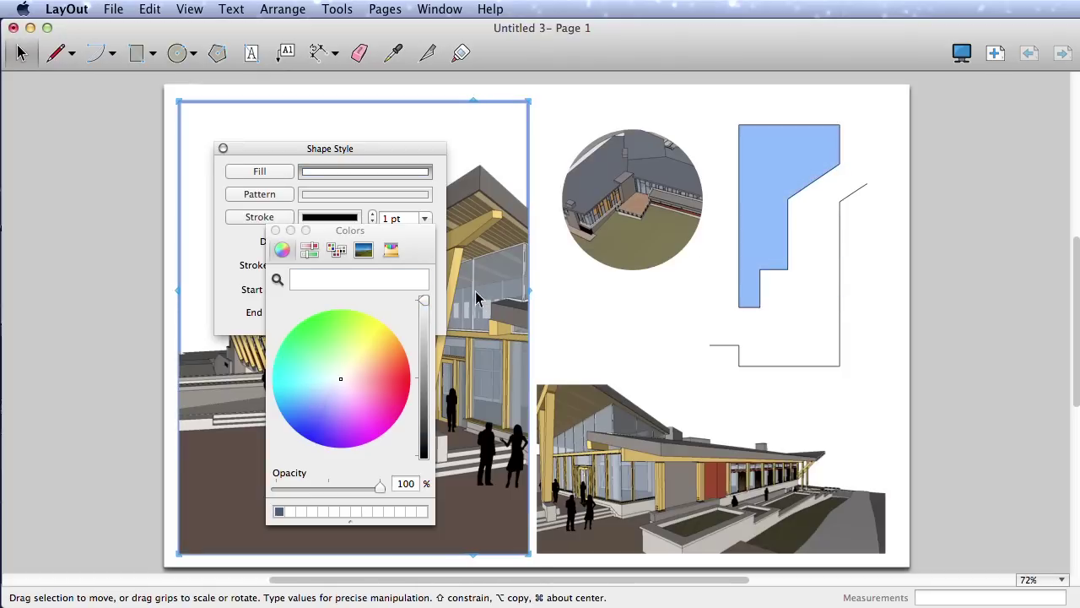
pyautogui.click(252, 218)
pyautogui.click(424, 220)
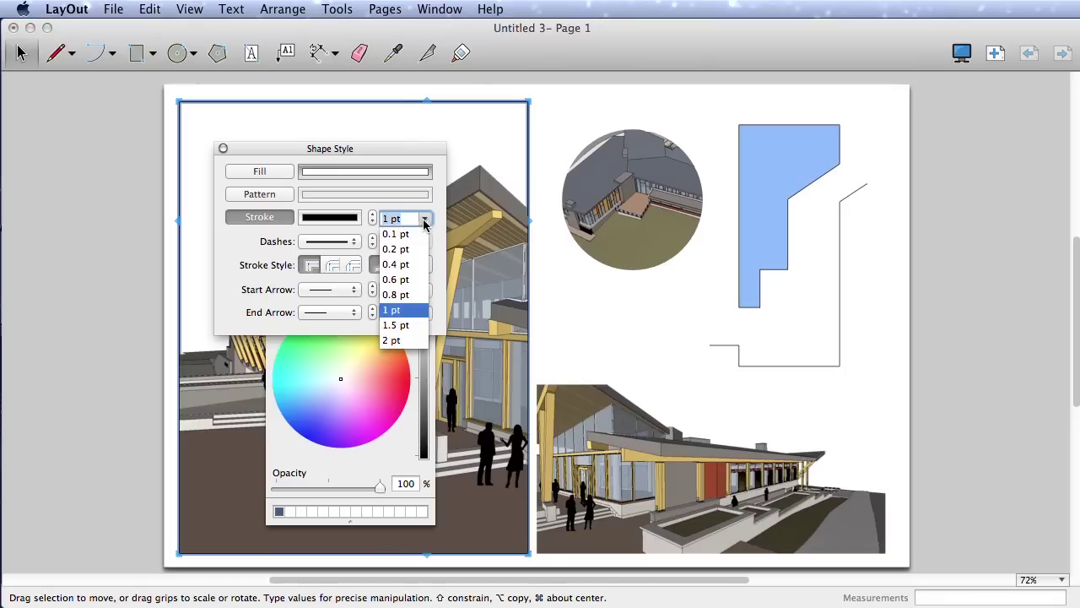
pyautogui.click(394, 339)
pyautogui.click(559, 321)
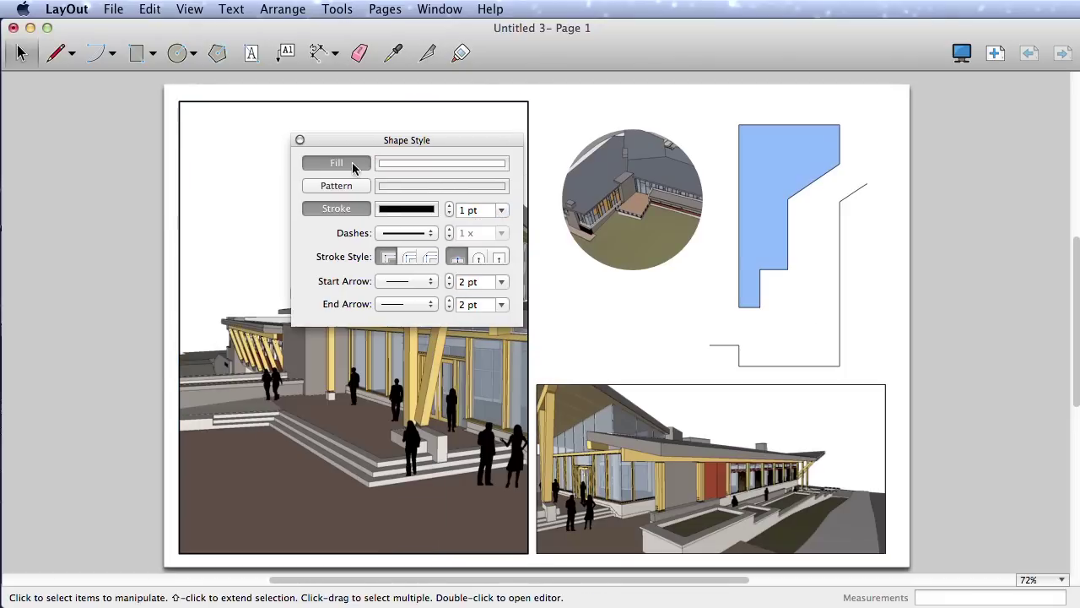
# - Draw a pink-filled trial pentagon near the stepped shape
pyautogui.click(409, 165)
pyautogui.click(373, 379)
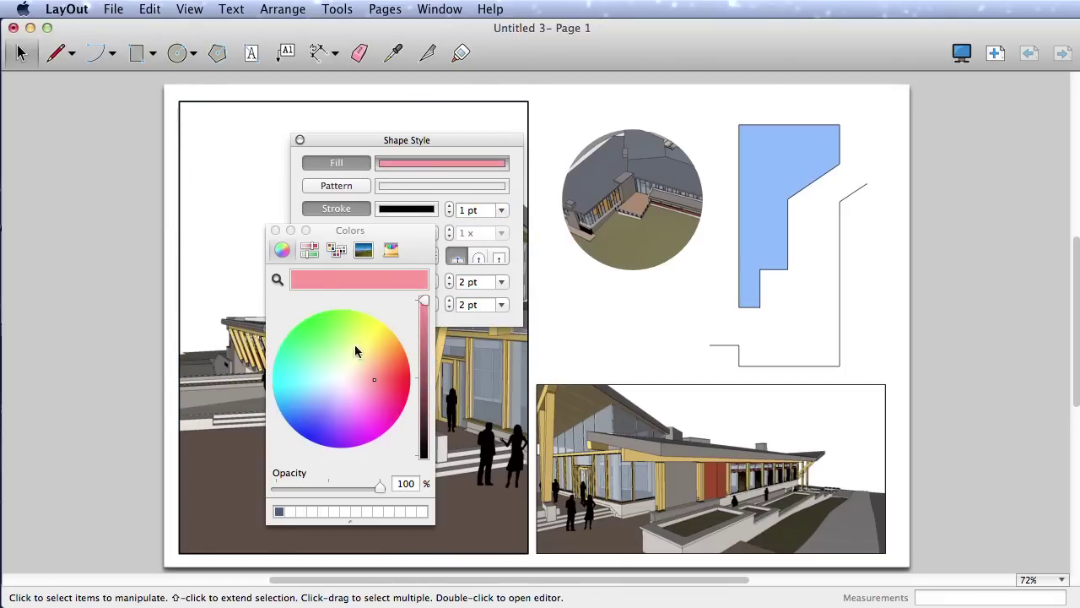
pyautogui.click(275, 231)
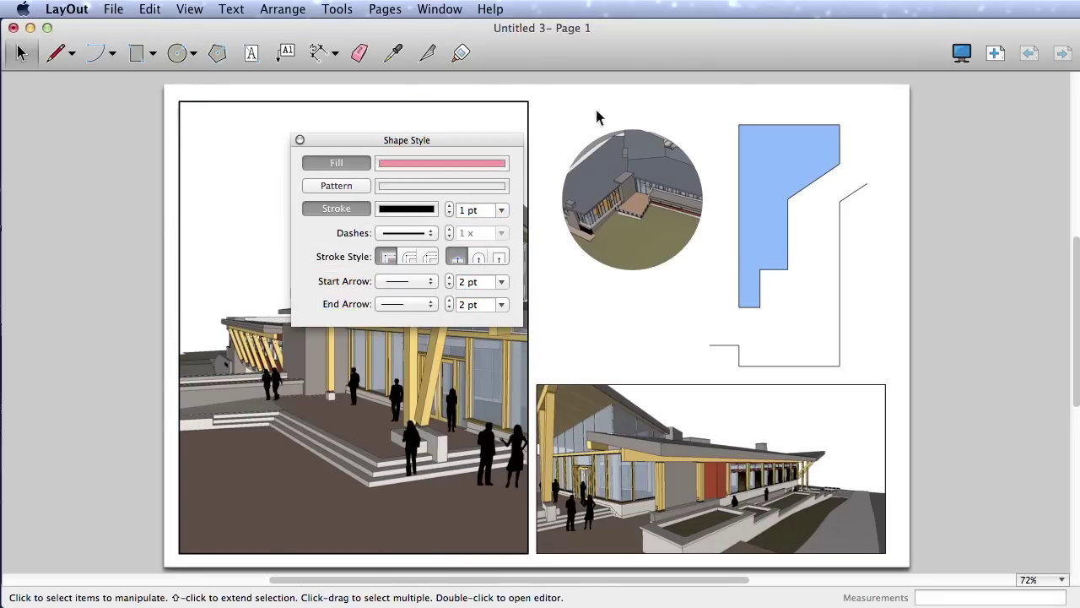
pyautogui.click(217, 53)
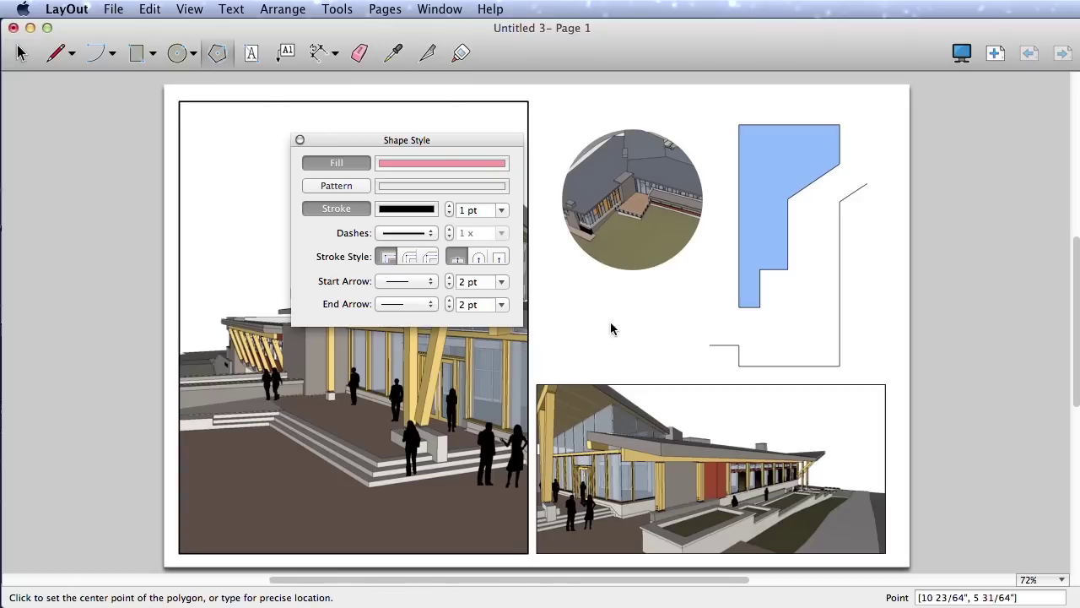
pyautogui.click(666, 328)
pyautogui.click(707, 324)
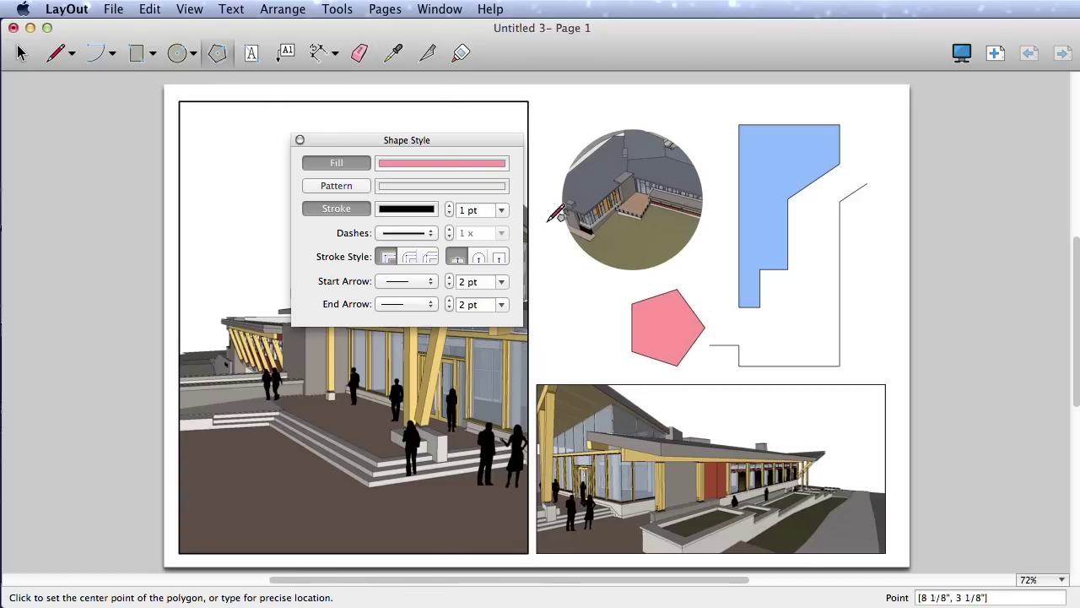
# - Erase the pink pentagon and leftover line fragment, and close Shape Style
pyautogui.click(359, 53)
pyautogui.moveTo(714, 346); pyautogui.dragTo(742, 352)
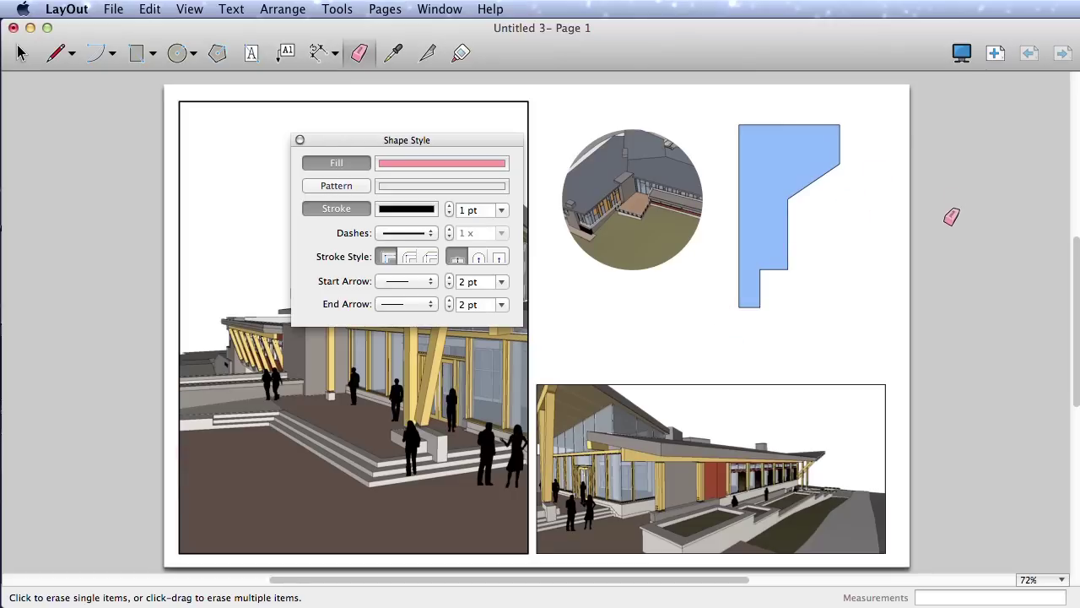
pyautogui.click(300, 139)
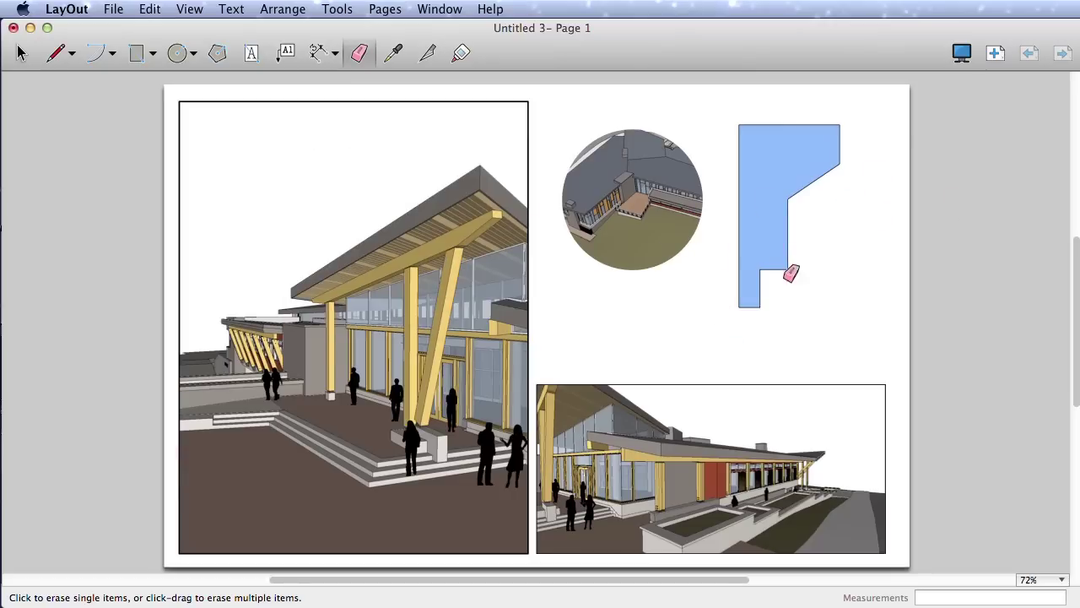
pyautogui.press('space')
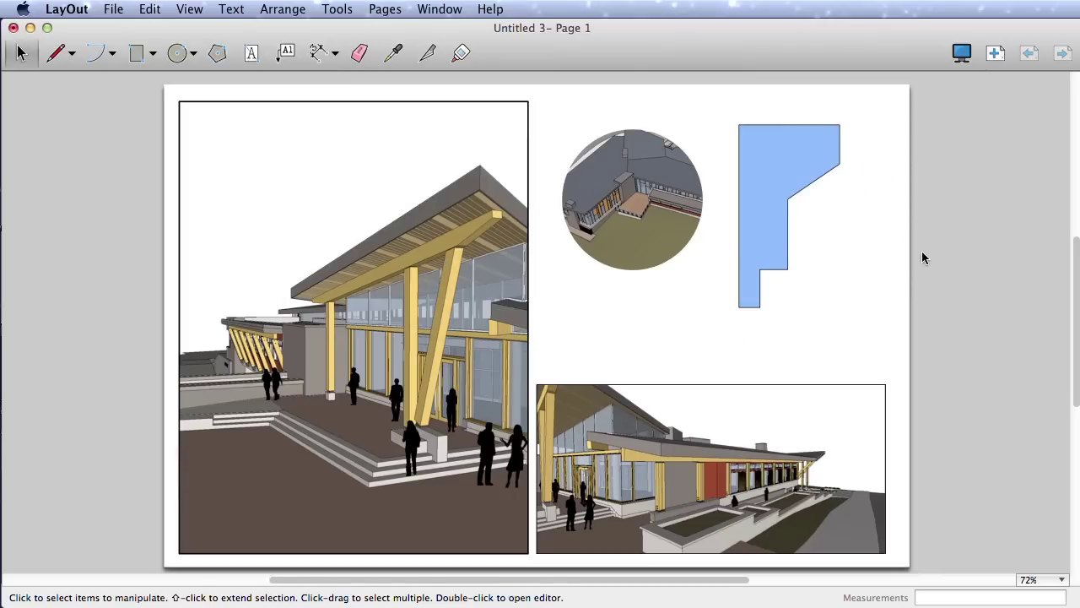
# - Duplicate the page from the Pages panel, then delete the circle view and blue stepped shape
pyautogui.click(433, 11)
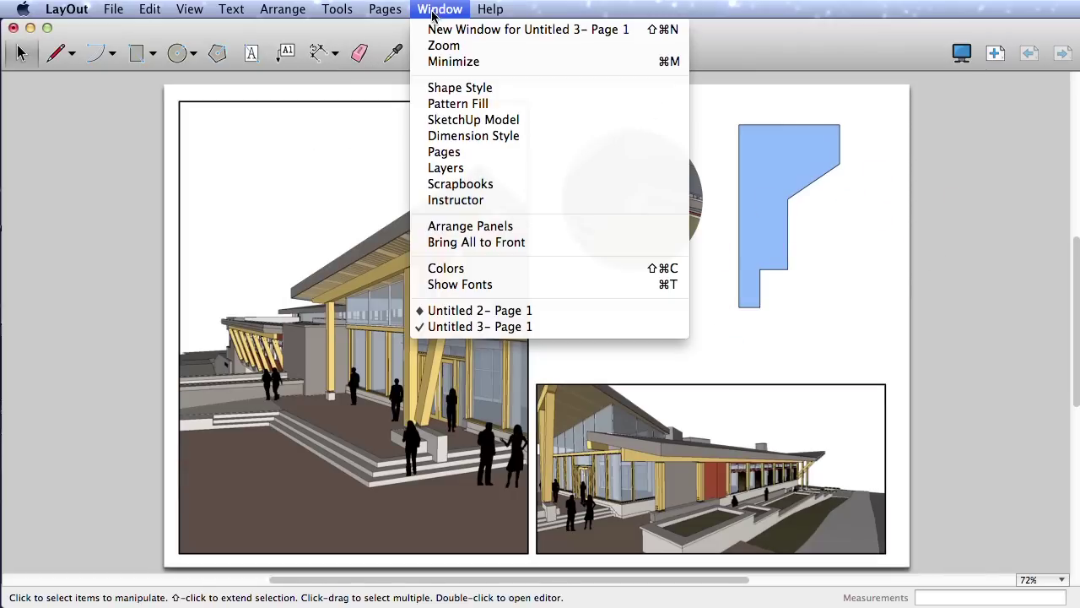
pyautogui.click(451, 153)
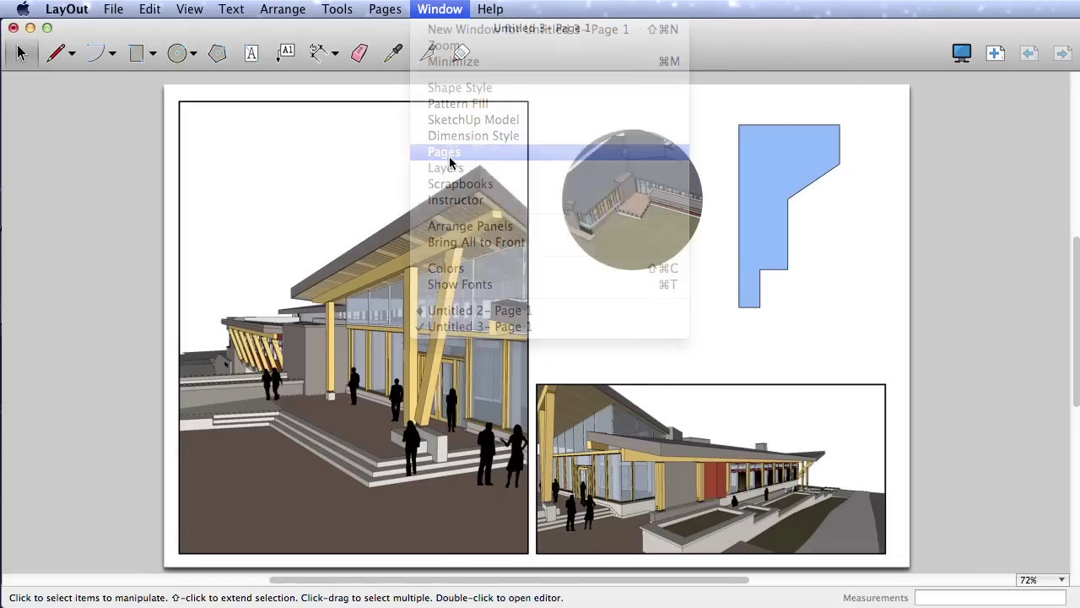
pyautogui.moveTo(471, 147); pyautogui.dragTo(793, 152)
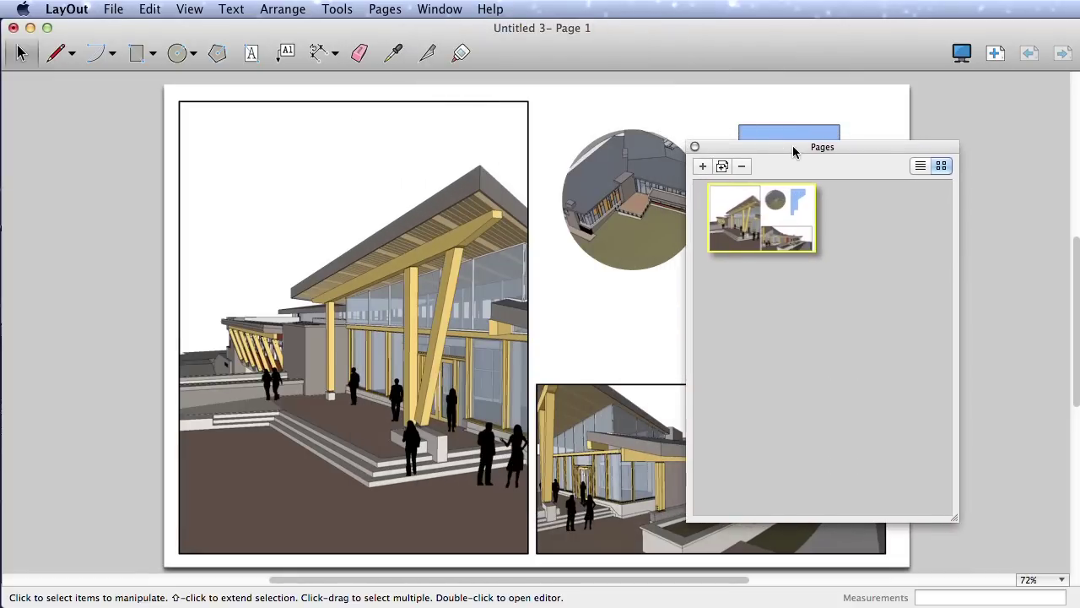
pyautogui.click(721, 166)
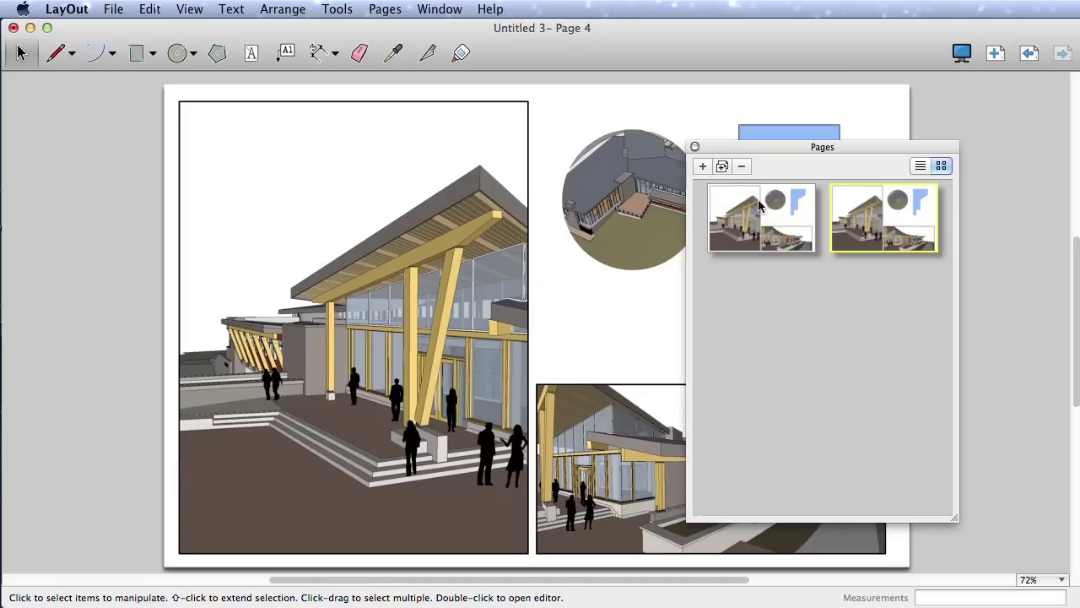
pyautogui.moveTo(859, 147)
pyautogui.mouseDown()
pyautogui.moveTo(931, 166)
pyautogui.moveTo(967, 236)
pyautogui.mouseUp()
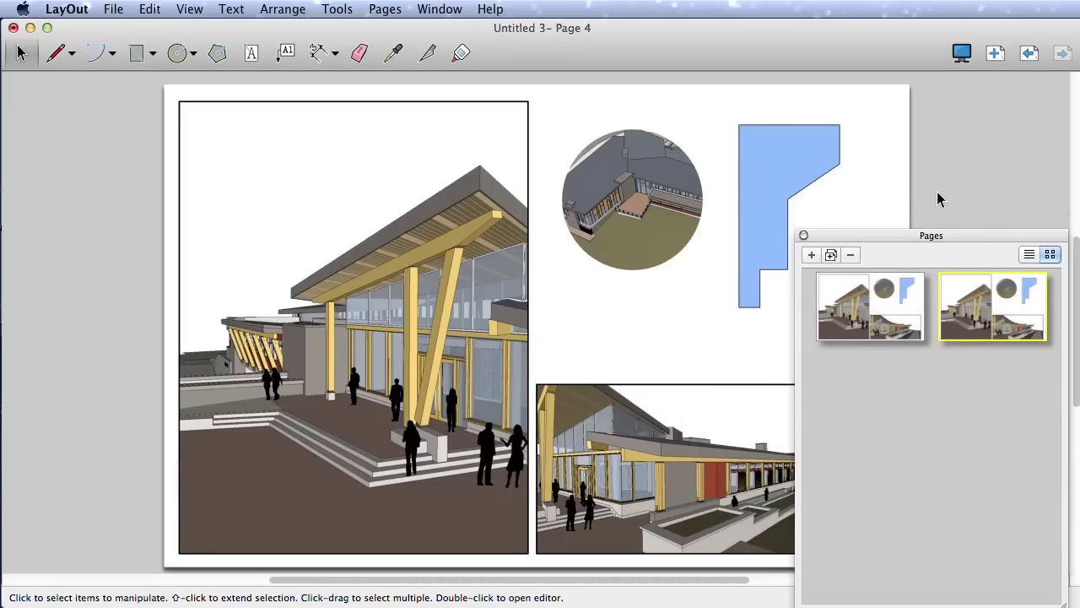
pyautogui.moveTo(937, 198)
pyautogui.mouseDown()
pyautogui.moveTo(675, 150)
pyautogui.moveTo(651, 163)
pyautogui.mouseUp()
pyautogui.press('Delete')
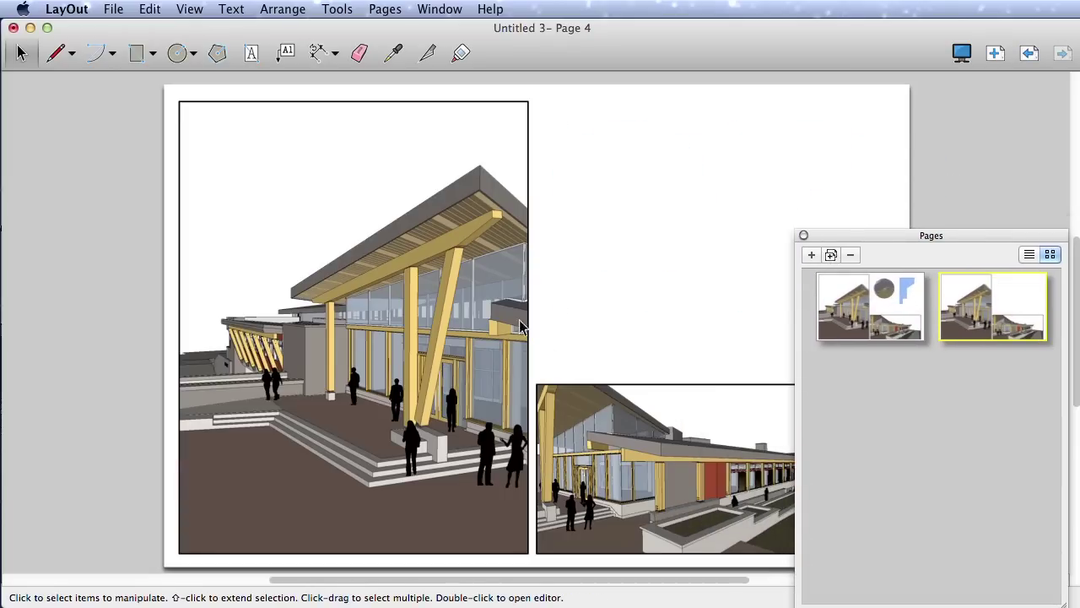
# - Stretch the two building views into full-width banners, one at top and one at bottom
pyautogui.click(519, 322)
pyautogui.moveTo(528, 553)
pyautogui.mouseDown()
pyautogui.moveTo(506, 554)
pyautogui.moveTo(707, 354)
pyautogui.moveTo(866, 285)
pyautogui.moveTo(897, 326)
pyautogui.moveTo(884, 325)
pyautogui.mouseUp()
pyautogui.click(679, 451)
pyautogui.moveTo(532, 384)
pyautogui.mouseDown()
pyautogui.moveTo(227, 357)
pyautogui.moveTo(174, 338)
pyautogui.mouseUp()
pyautogui.click(804, 236)
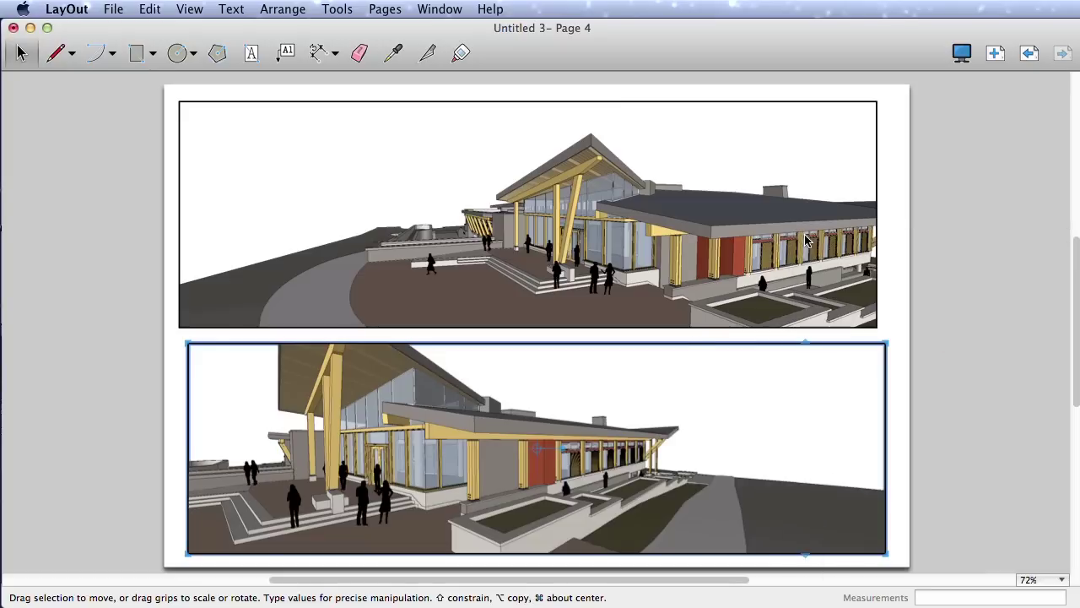
pyautogui.click(935, 207)
pyautogui.click(760, 255)
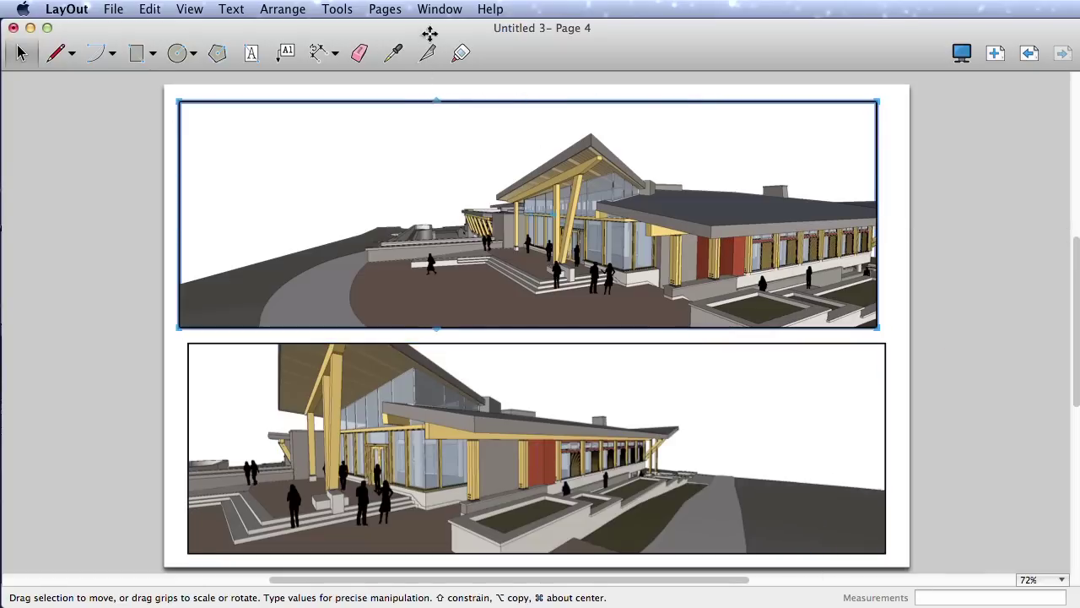
pyautogui.click(440, 9)
# - Set the top view to a Front orthographic view at 1/16" = 1'-0" scale
pyautogui.click(488, 121)
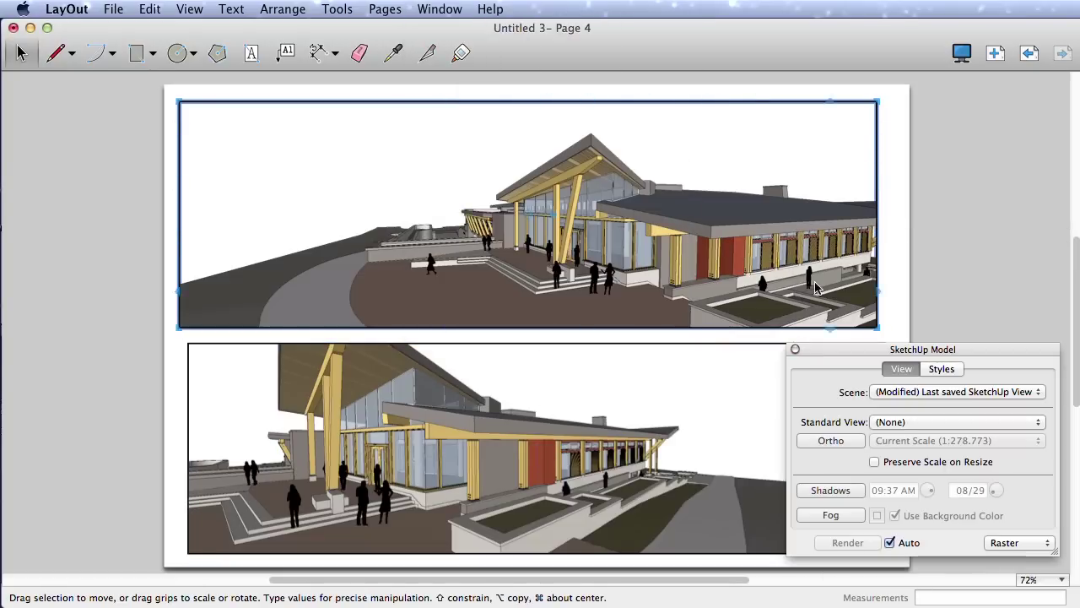
pyautogui.moveTo(847, 349); pyautogui.dragTo(807, 338)
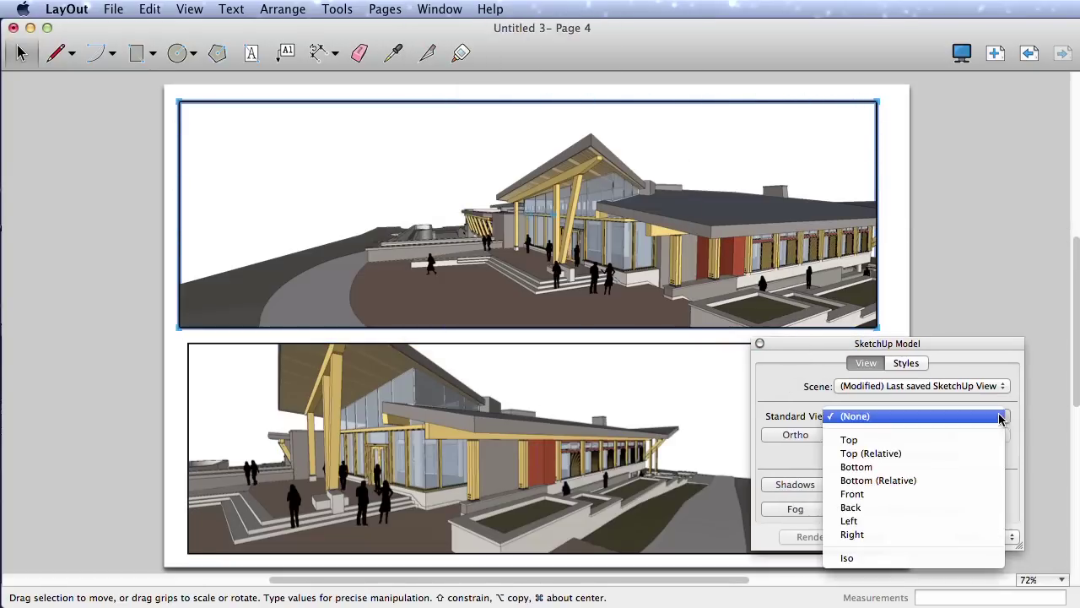
pyautogui.click(895, 494)
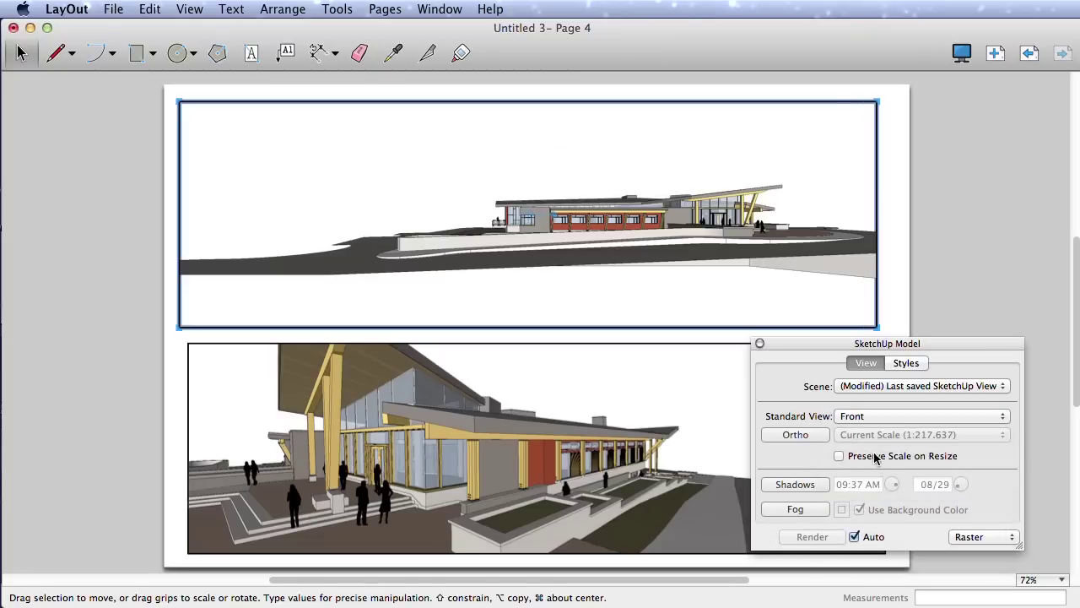
pyautogui.click(827, 435)
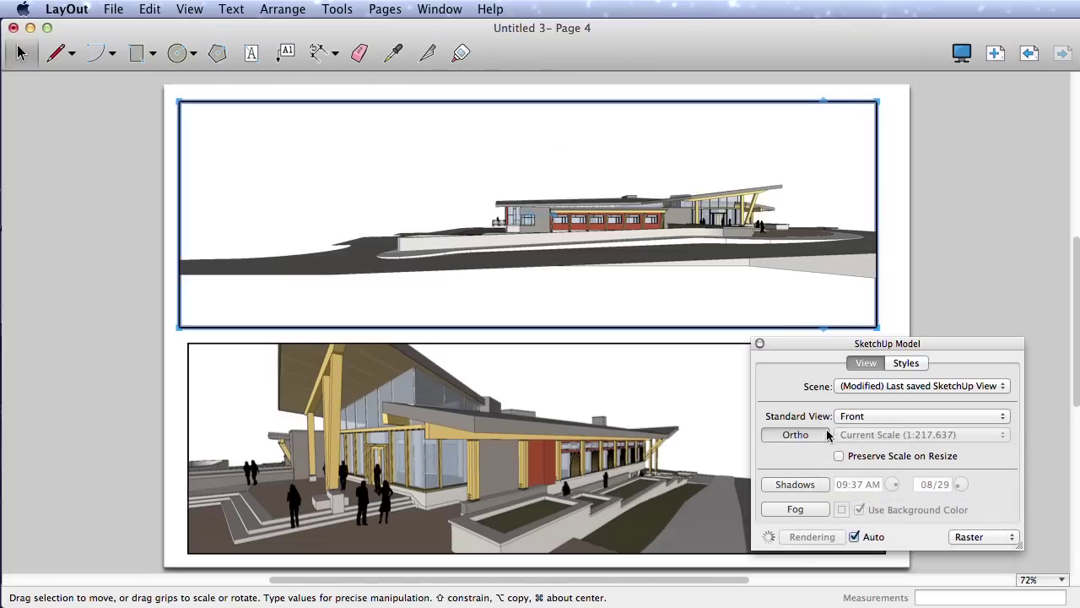
pyautogui.click(924, 434)
pyautogui.click(890, 394)
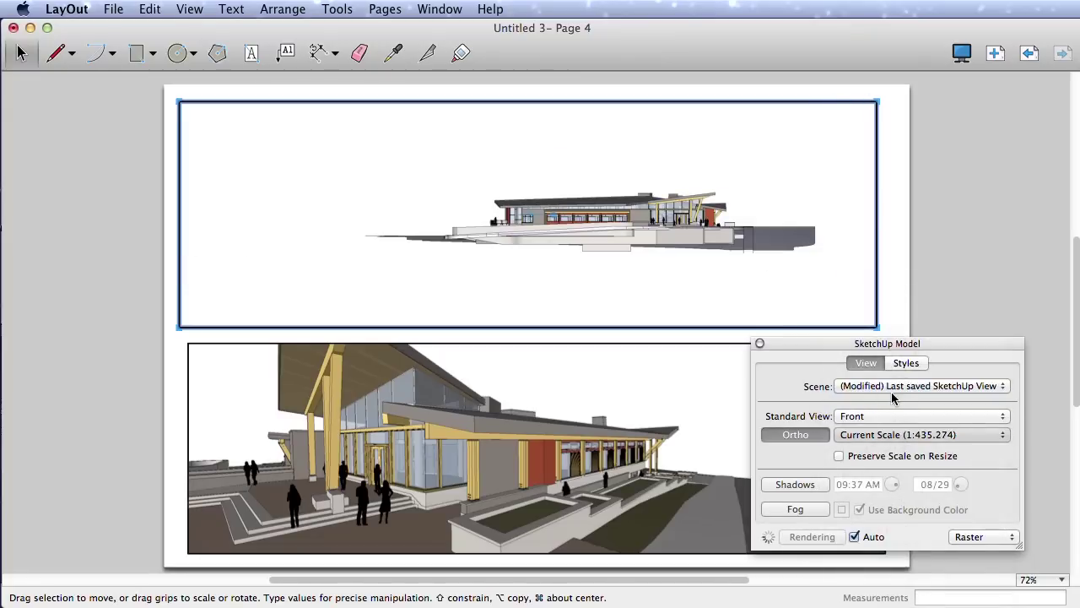
# - Pan the front elevation left to fill the top frame
pyautogui.doubleClick(709, 208)
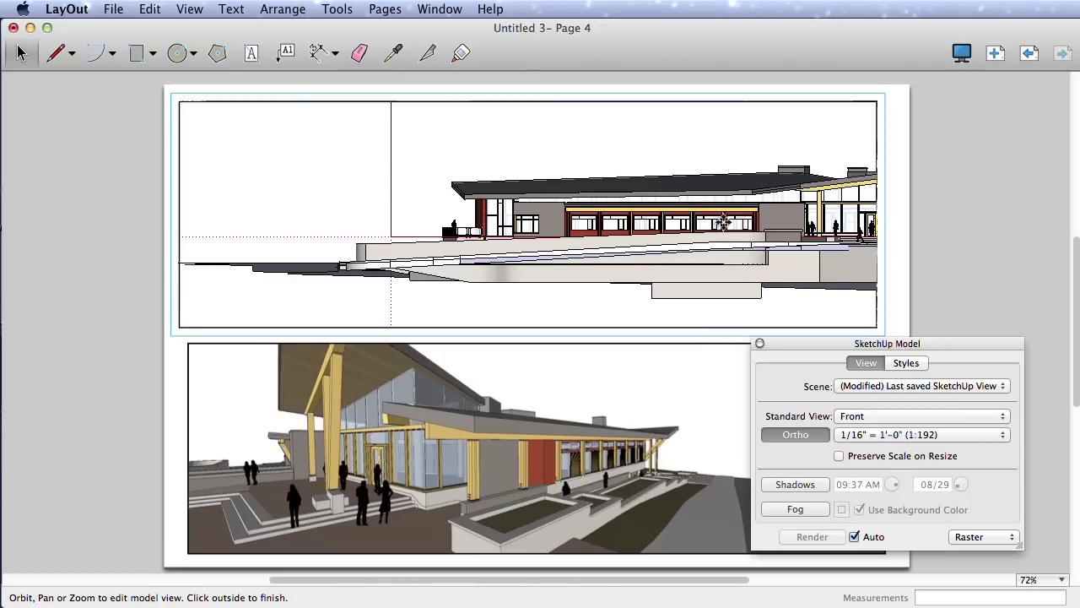
pyautogui.moveTo(709, 207)
pyautogui.keyDown('shift'); pyautogui.mouseDown(button='middle')
pyautogui.moveTo(598, 221)
pyautogui.moveTo(590, 212)
pyautogui.mouseUp(button='middle'); pyautogui.keyUp('shift')
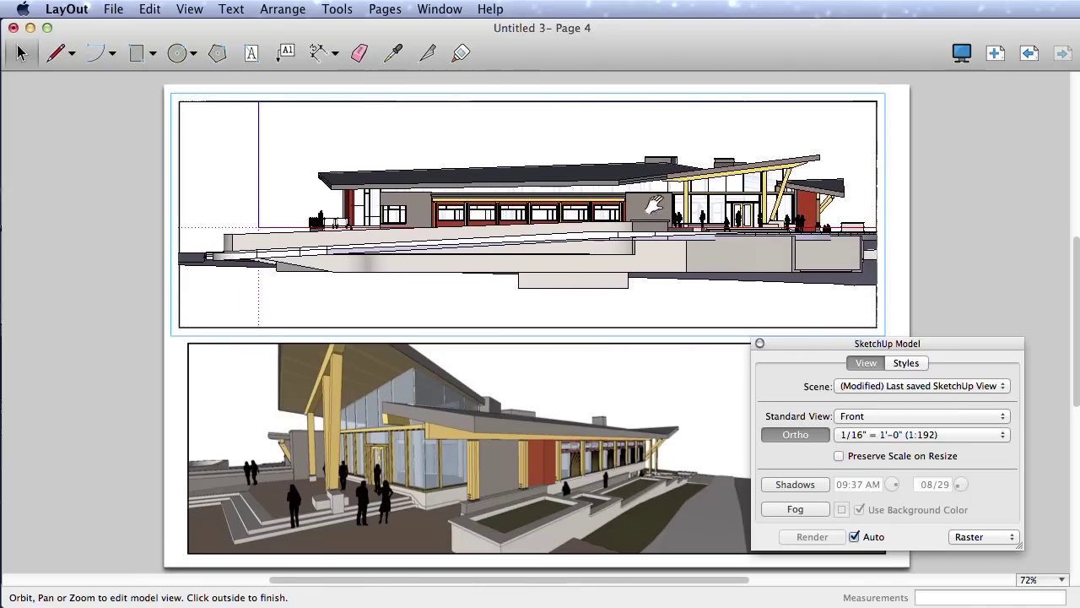
pyautogui.click(948, 211)
# - Set the bottom viewport to a Left orthographic view at 1/16" = 1'-0"
pyautogui.click(684, 352)
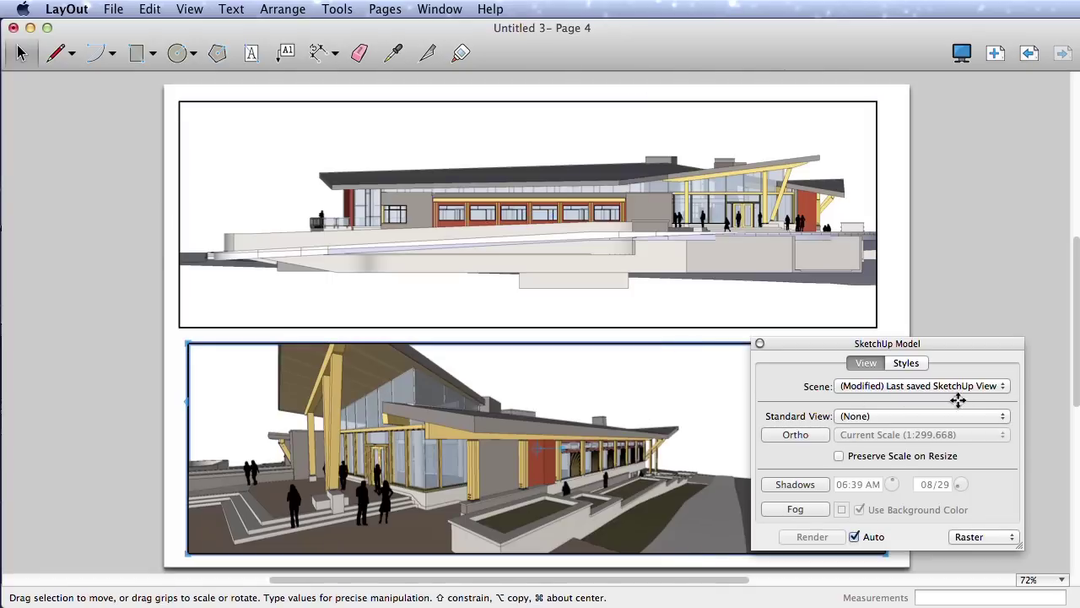
pyautogui.click(996, 415)
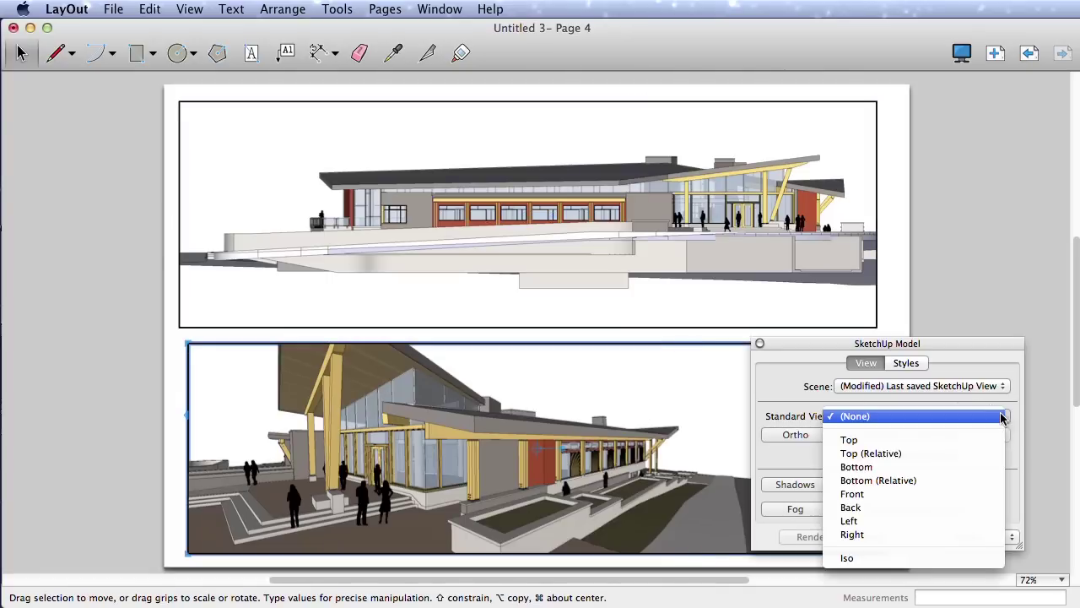
pyautogui.click(867, 520)
pyautogui.moveTo(796, 348); pyautogui.dragTo(816, 333)
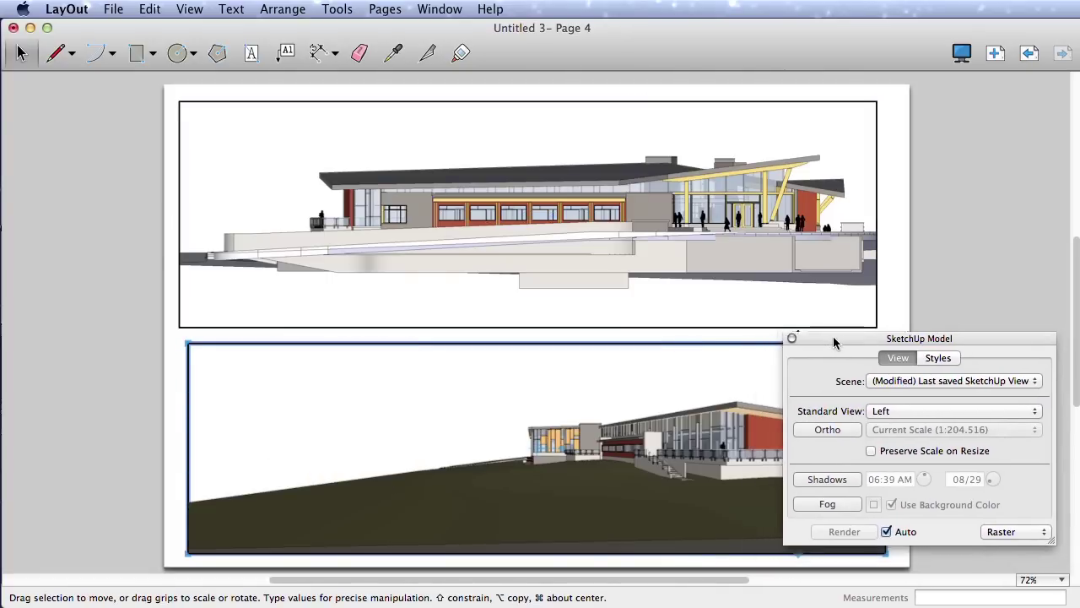
pyautogui.click(840, 422)
pyautogui.click(1023, 420)
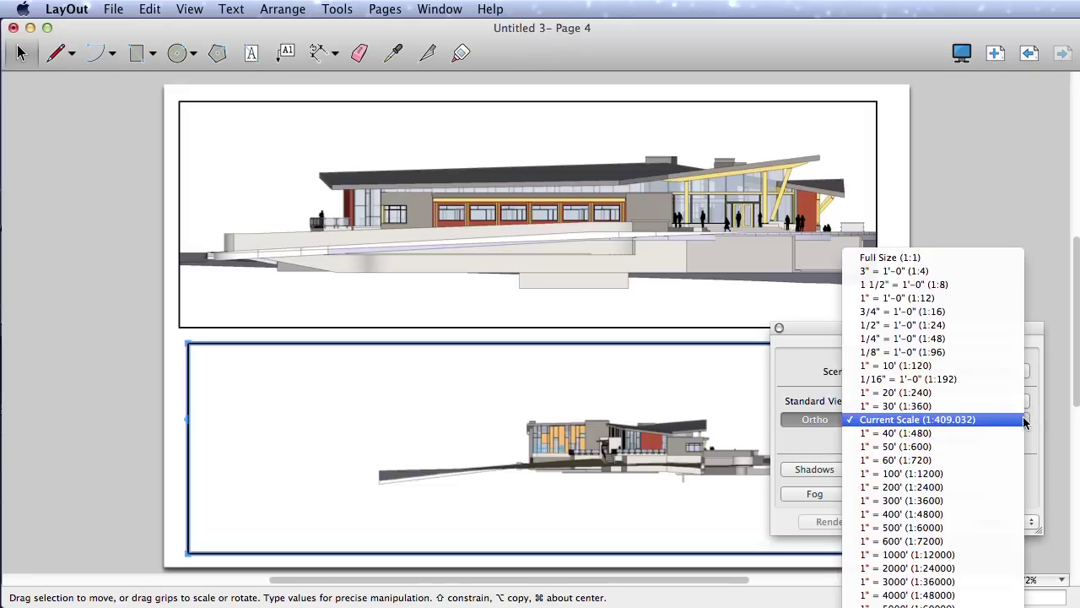
pyautogui.click(911, 379)
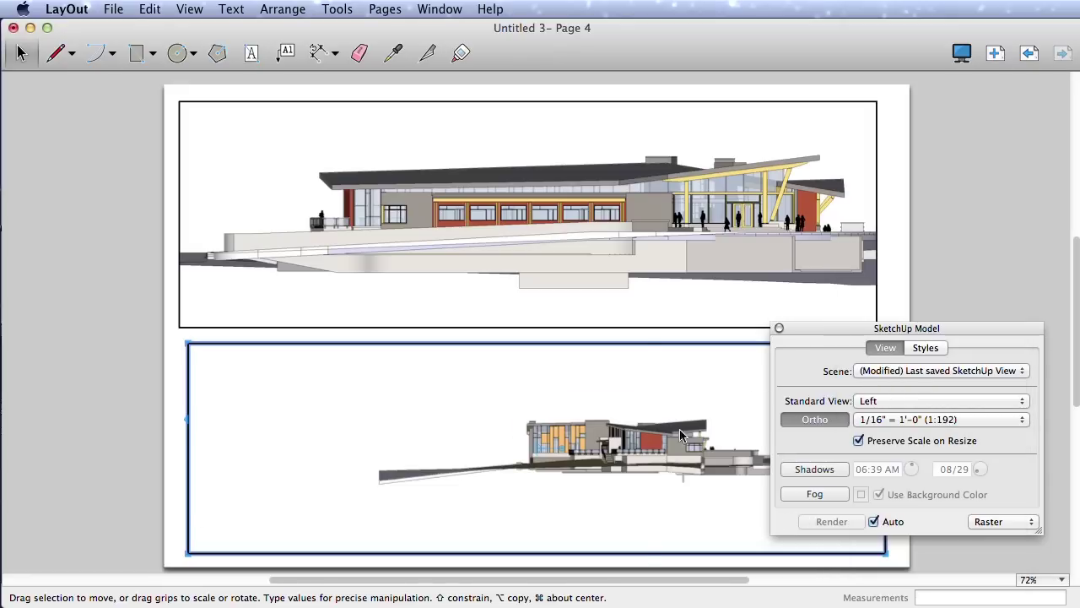
# - Pan the left elevation into place within the bottom viewport
pyautogui.moveTo(820, 328); pyautogui.dragTo(835, 103)
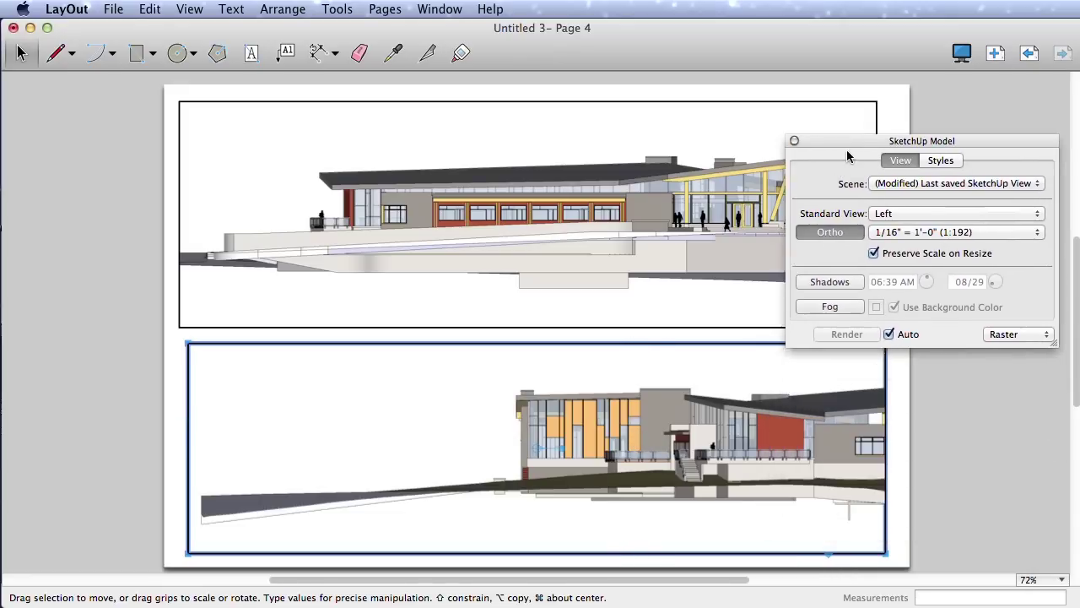
pyautogui.doubleClick(719, 434)
pyautogui.moveTo(719, 434); pyautogui.dragTo(557, 414)
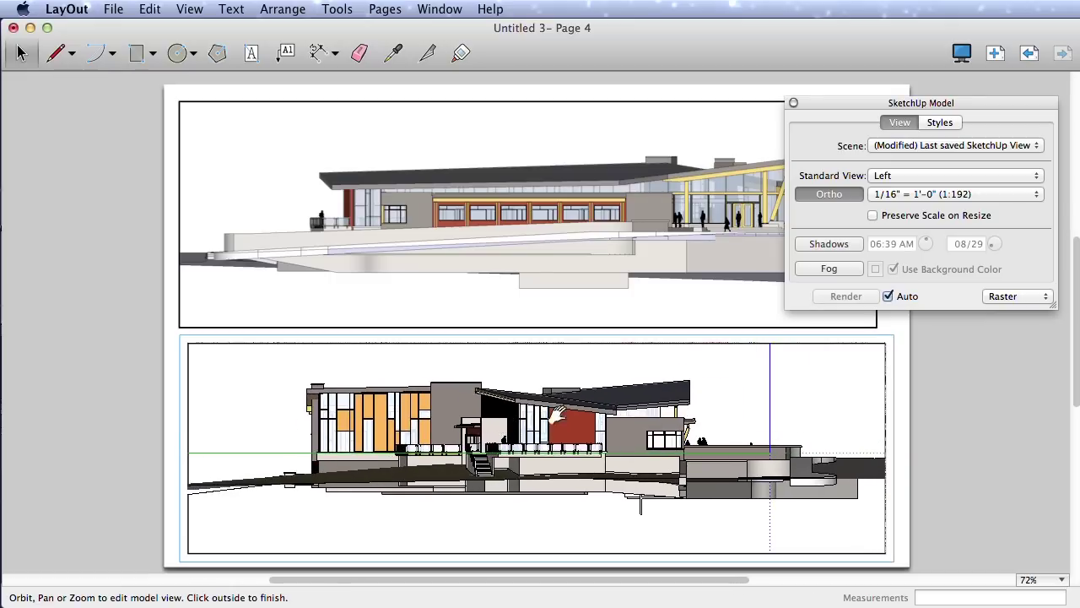
pyautogui.click(930, 422)
# - Adjust the bottom and top viewports' edges so their widths match
pyautogui.click(860, 382)
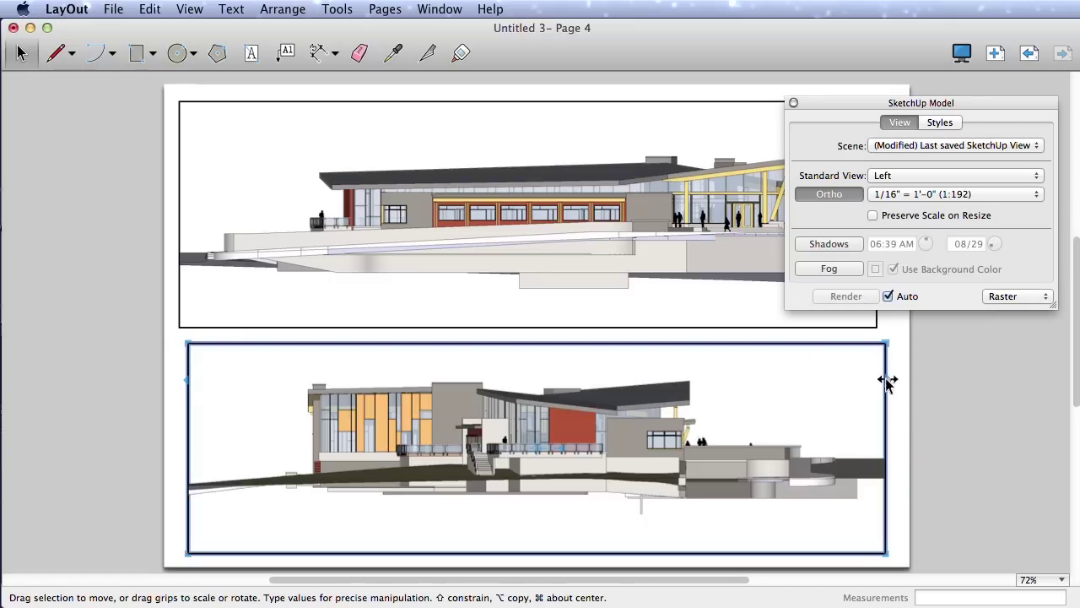
pyautogui.moveTo(885, 384); pyautogui.dragTo(878, 384)
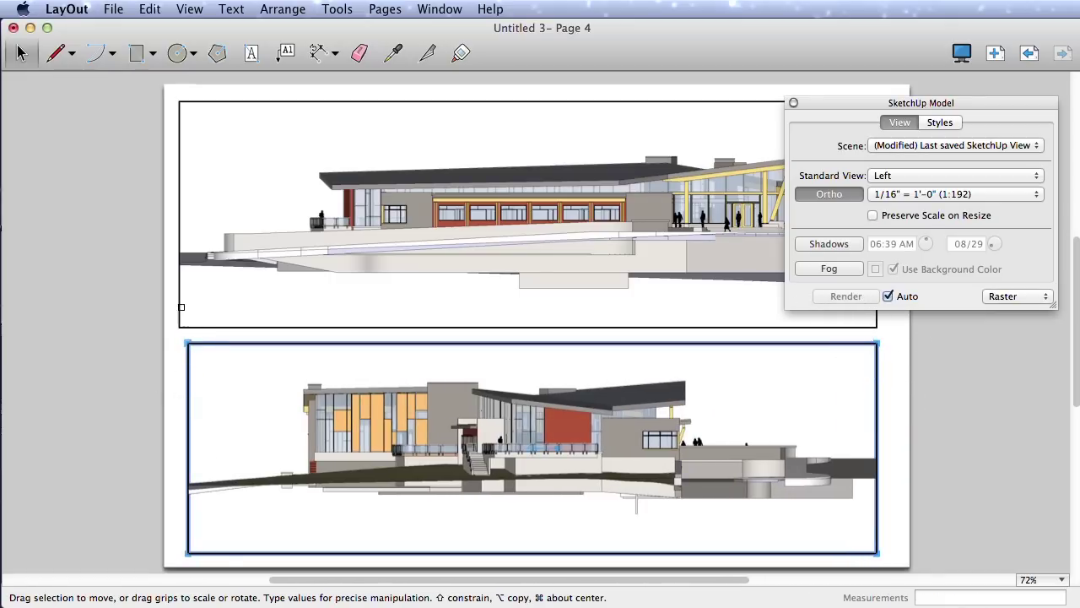
pyautogui.click(180, 303)
pyautogui.moveTo(178, 302); pyautogui.dragTo(189, 345)
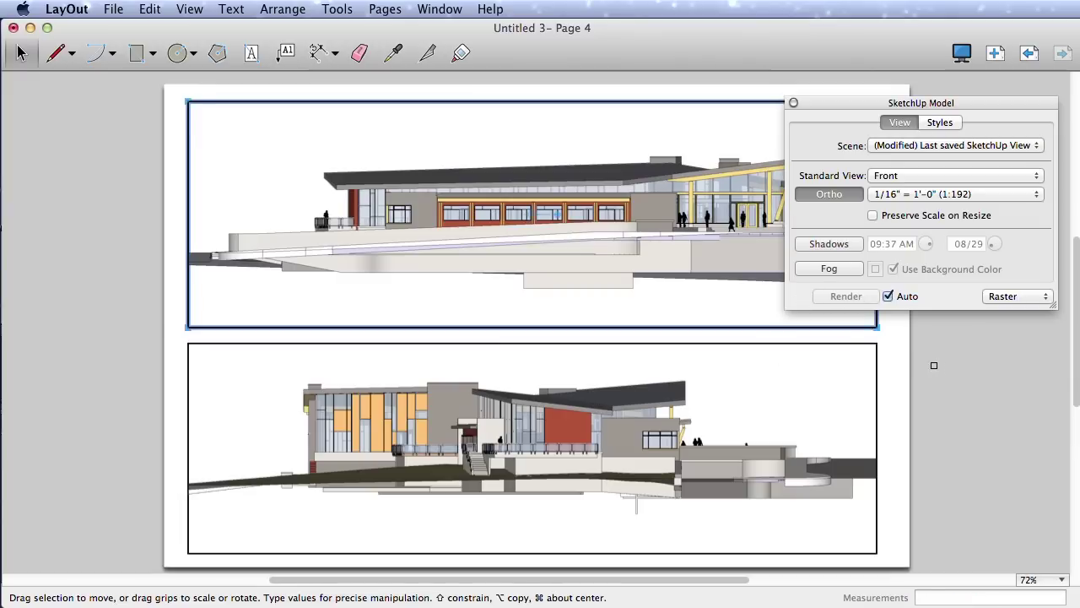
pyautogui.click(296, 76)
pyautogui.click(286, 52)
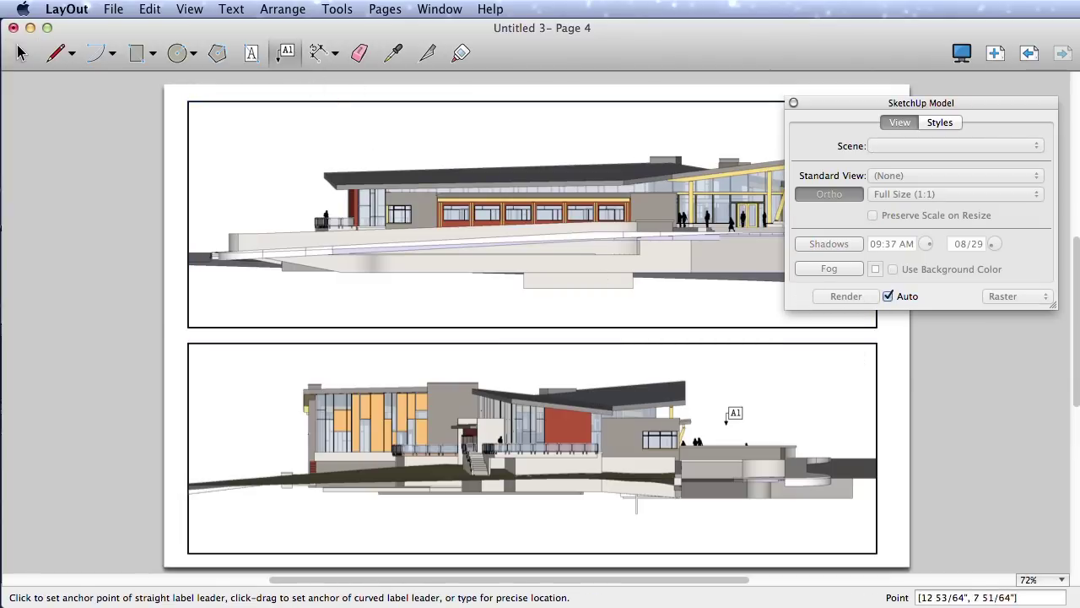
pyautogui.click(690, 419)
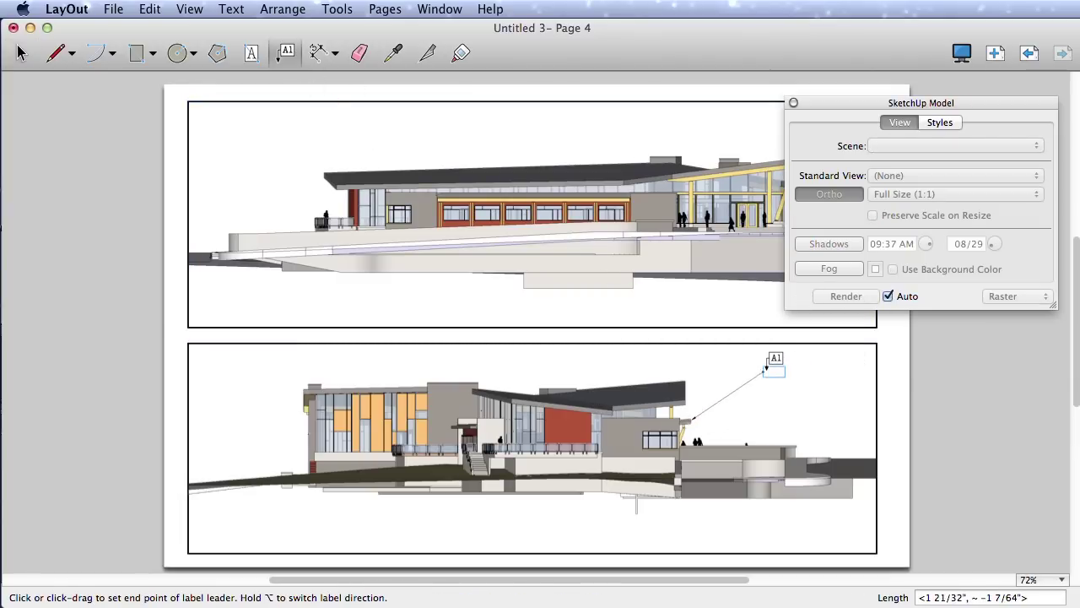
pyautogui.click(757, 371)
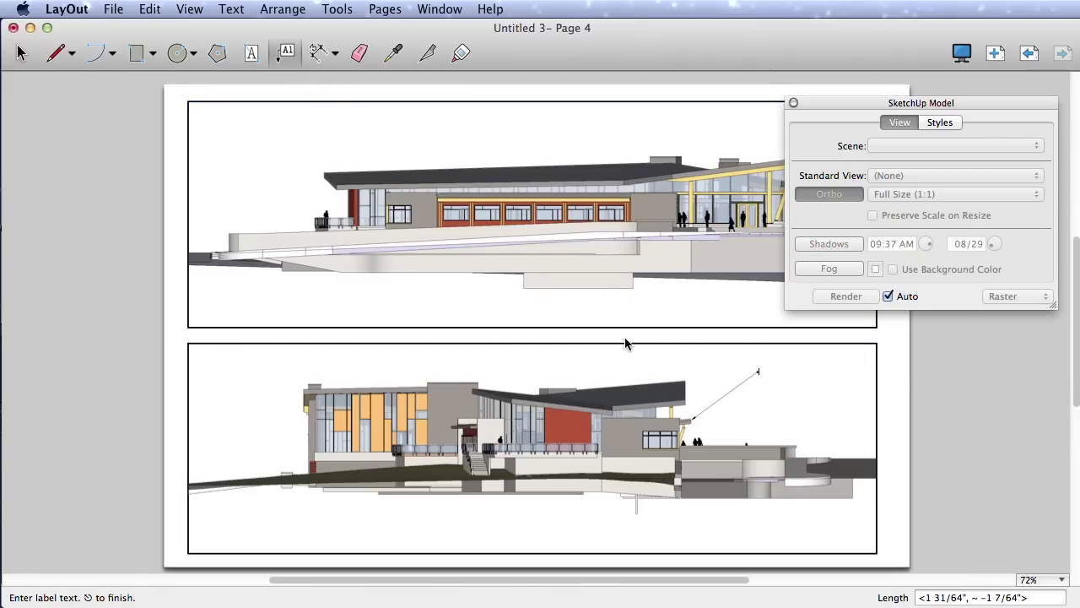
pyautogui.press('Escape')
pyautogui.press('space')
pyautogui.rightClick(928, 353)
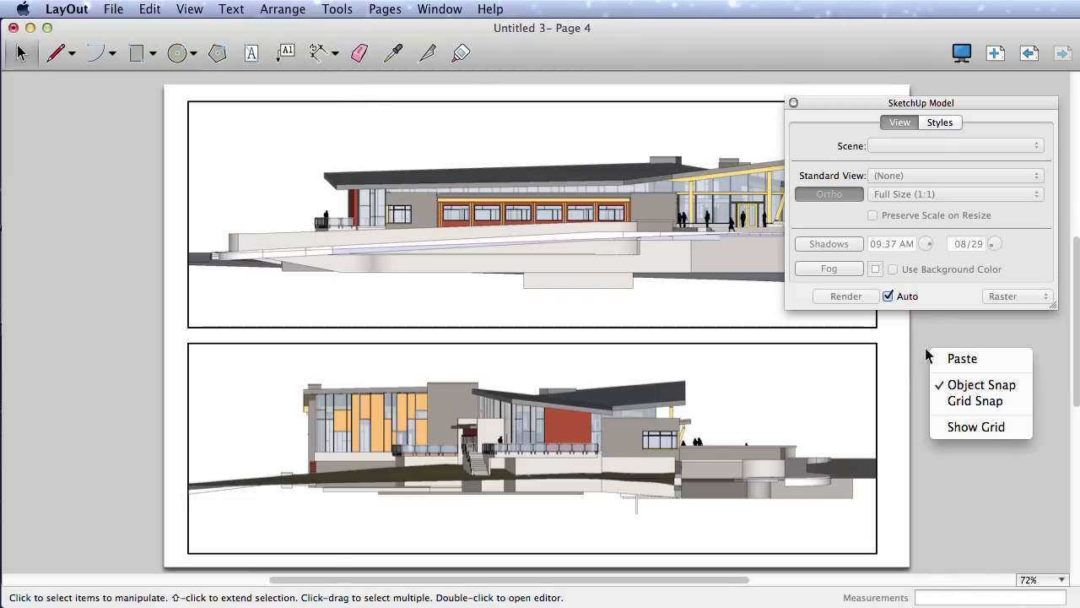
pyautogui.click(968, 387)
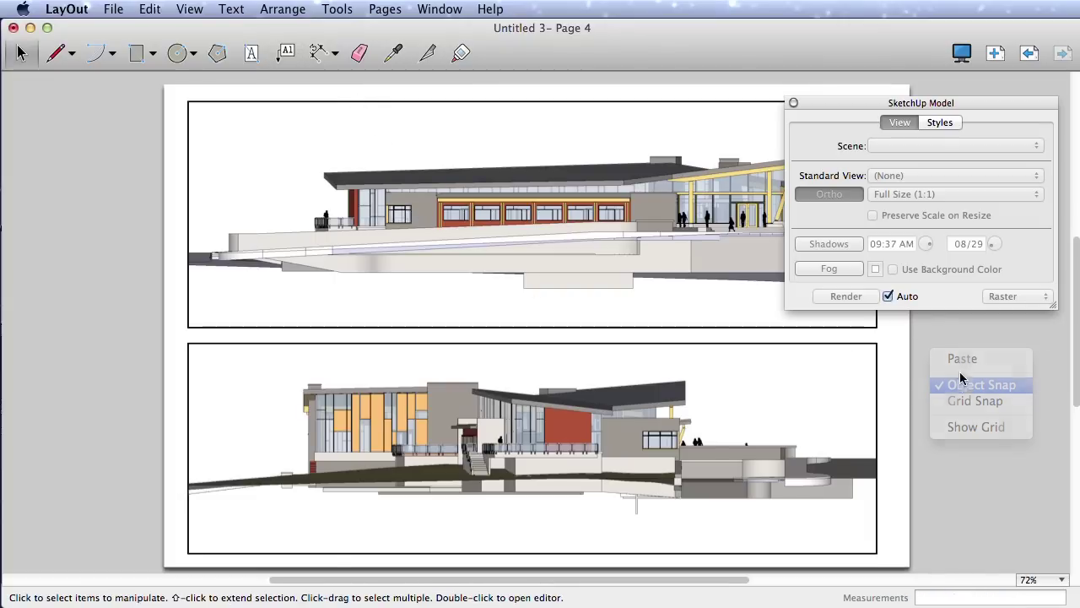
pyautogui.rightClick(937, 351)
pyautogui.click(975, 401)
pyautogui.rightClick(937, 352)
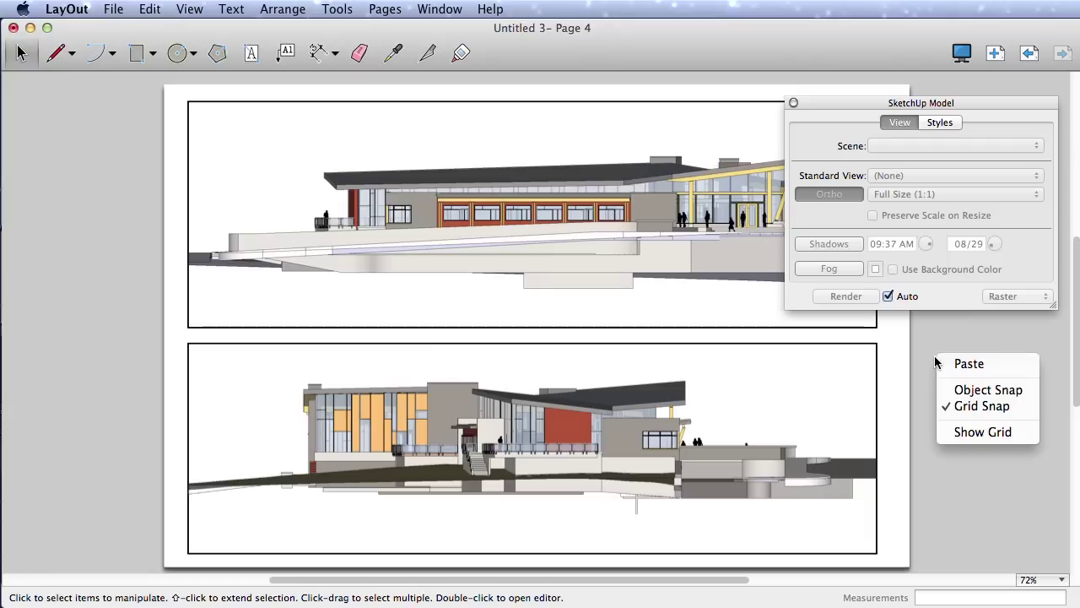
pyautogui.click(961, 390)
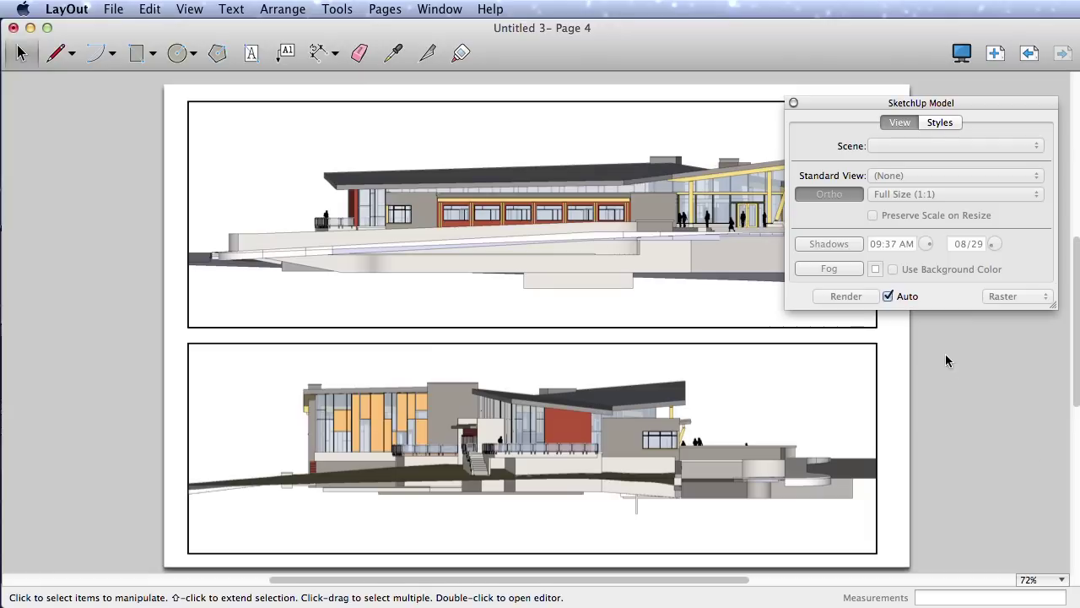
pyautogui.rightClick(945, 354)
pyautogui.click(966, 406)
# - Open Document Setup and toggle Show Grid on and back off
pyautogui.click(113, 9)
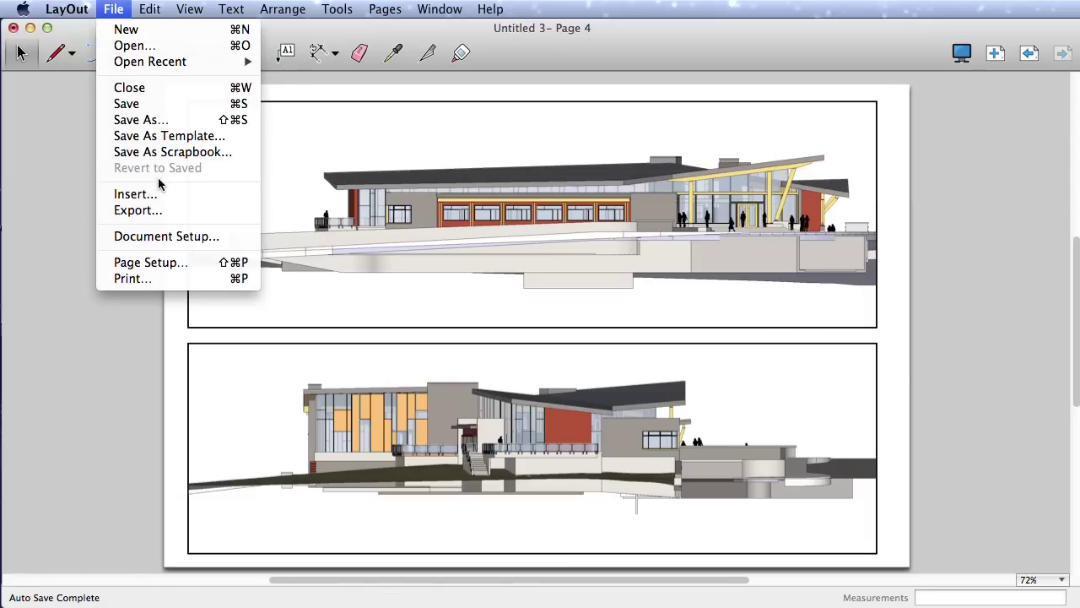
pyautogui.click(157, 236)
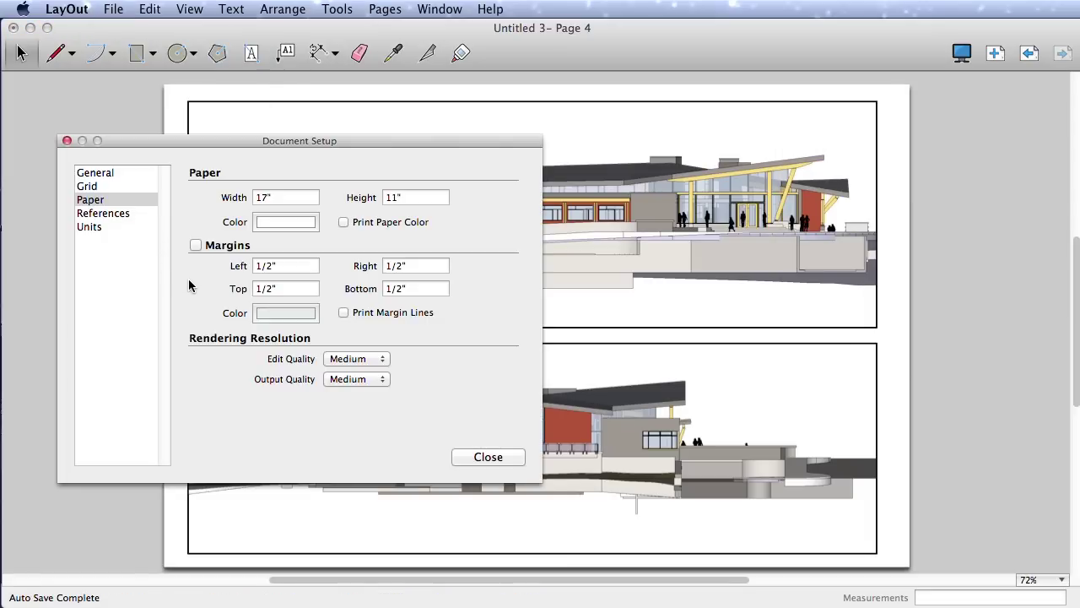
pyautogui.click(88, 186)
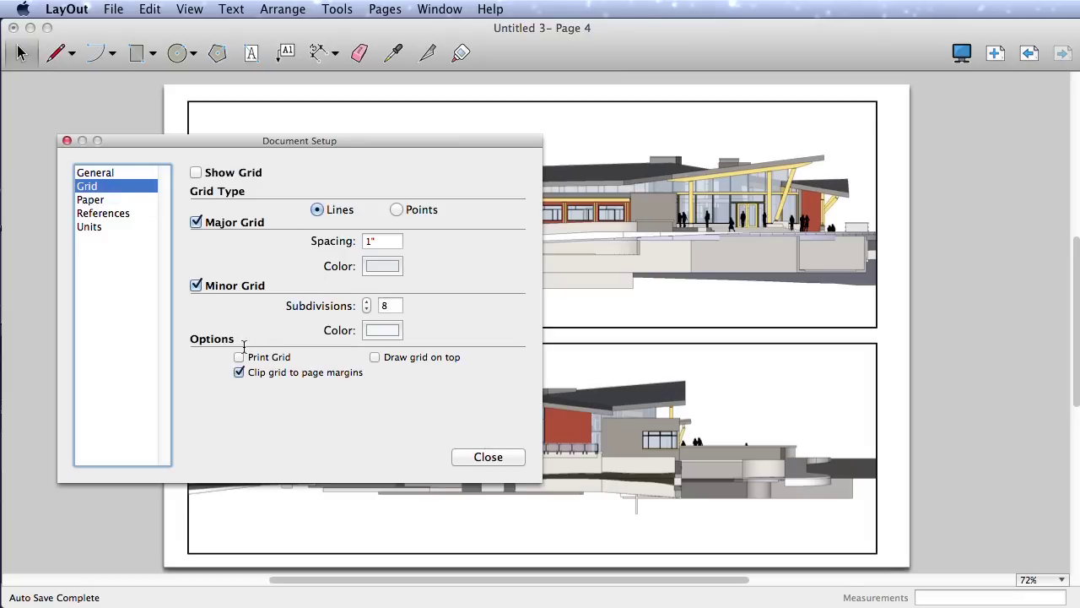
pyautogui.click(196, 173)
pyautogui.click(195, 173)
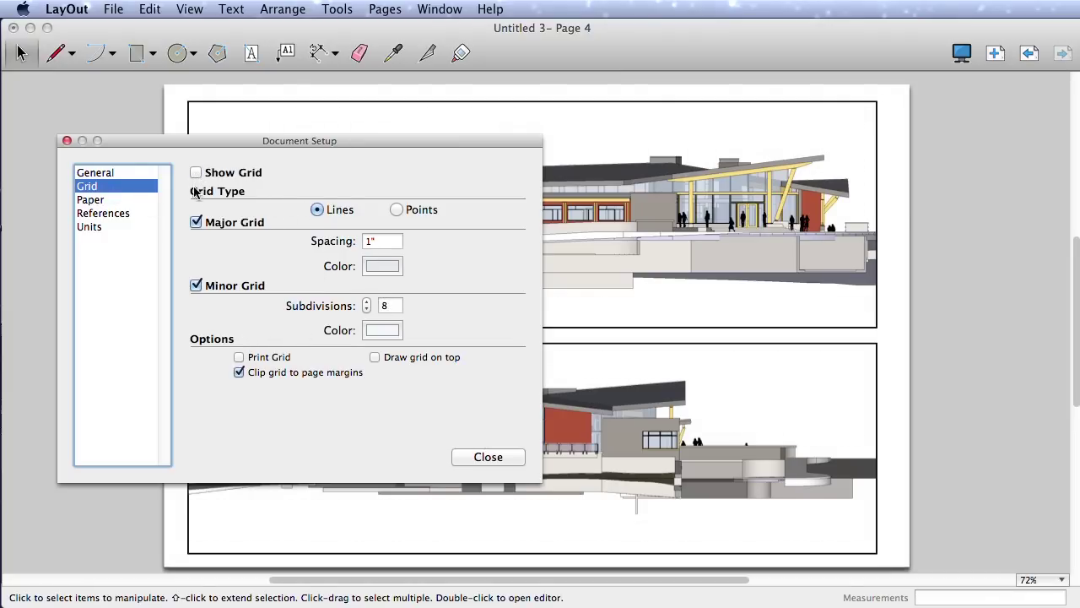
# - Keep both edit and output rendering quality at Medium on the Paper pane
pyautogui.click(114, 200)
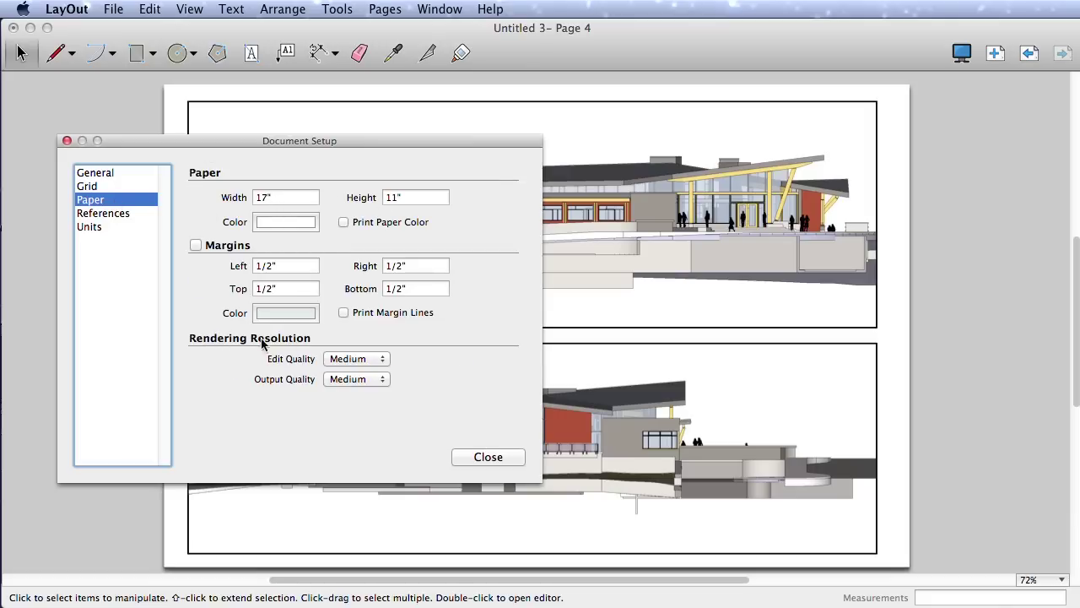
pyautogui.click(383, 362)
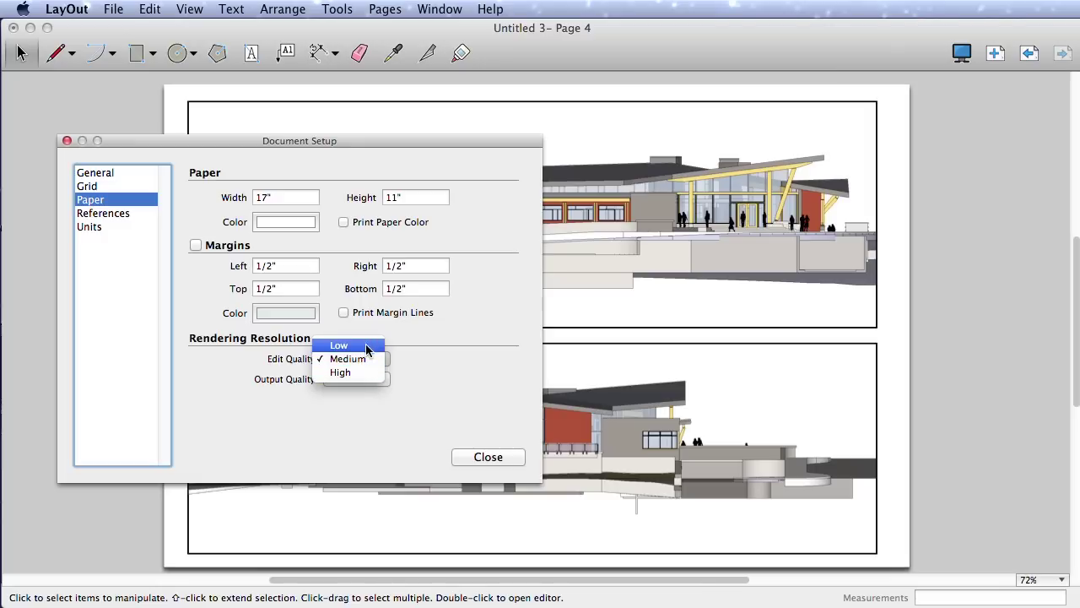
pyautogui.click(363, 358)
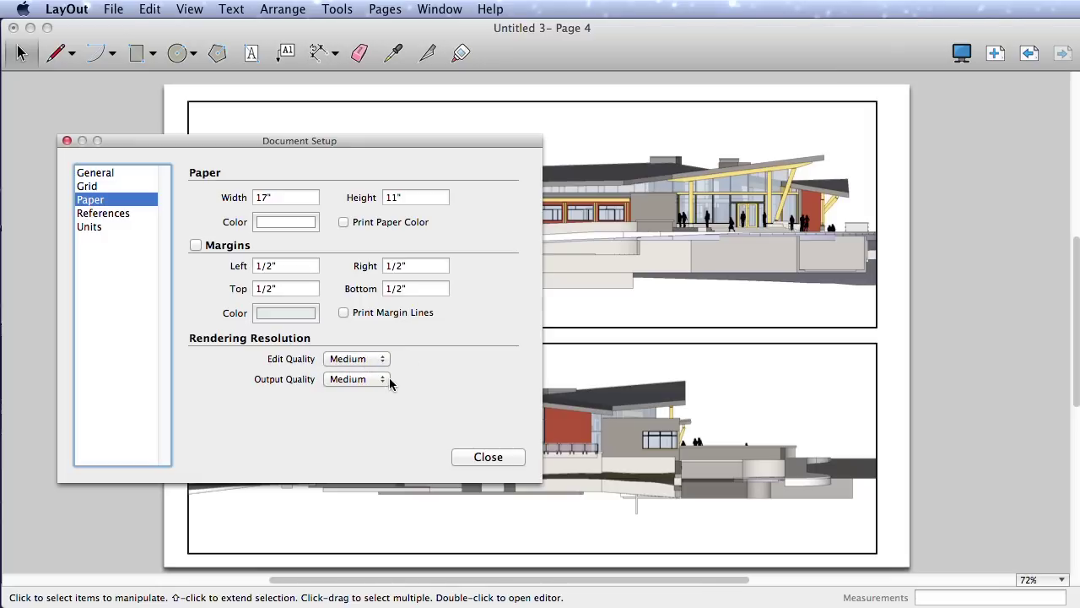
pyautogui.click(384, 380)
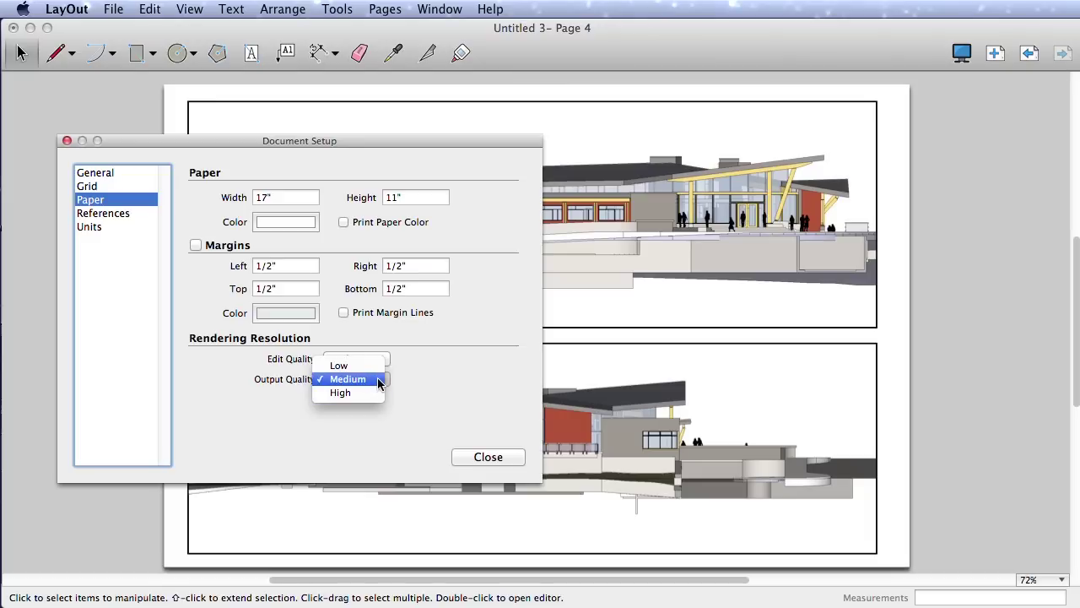
pyautogui.click(379, 382)
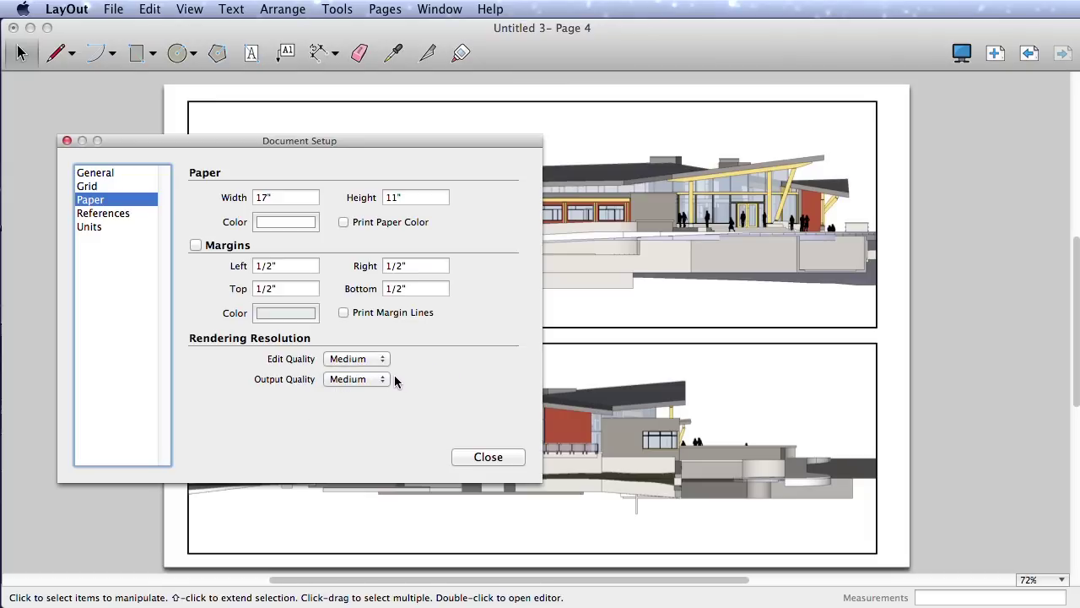
pyautogui.click(383, 384)
# - Raise the top viewport's lower edge to trim the front-elevation banner
pyautogui.click(484, 459)
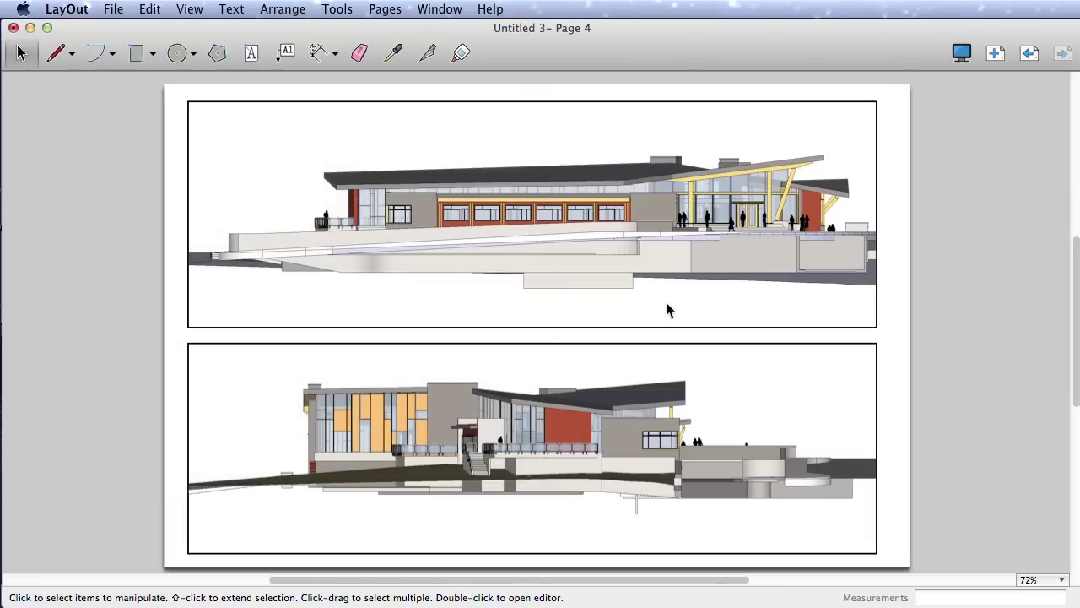
pyautogui.click(713, 320)
pyautogui.moveTo(719, 328); pyautogui.dragTo(722, 268)
pyautogui.click(878, 300)
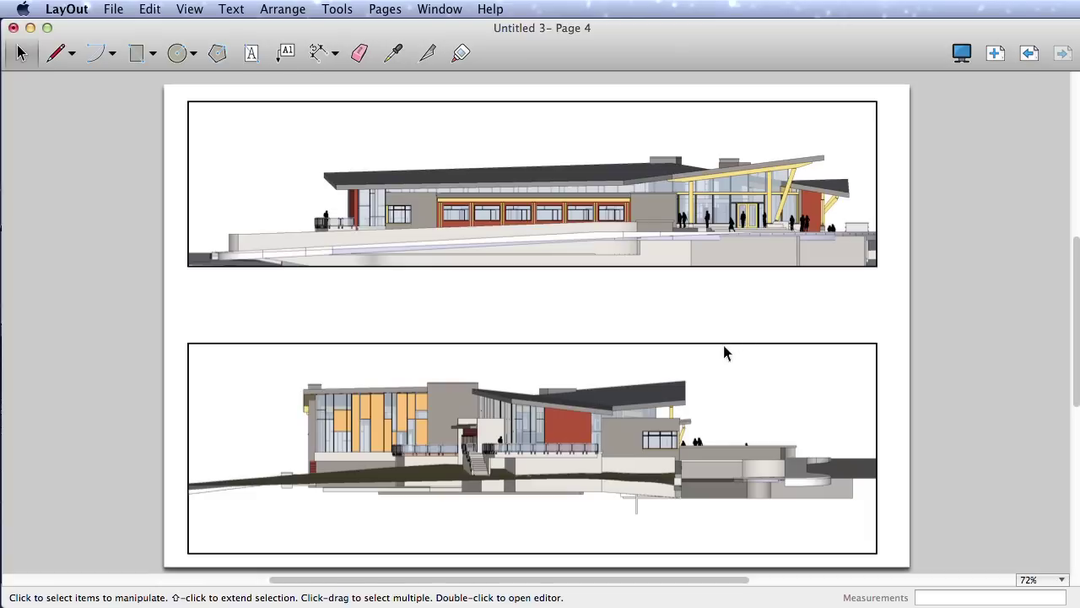
pyautogui.click(760, 481)
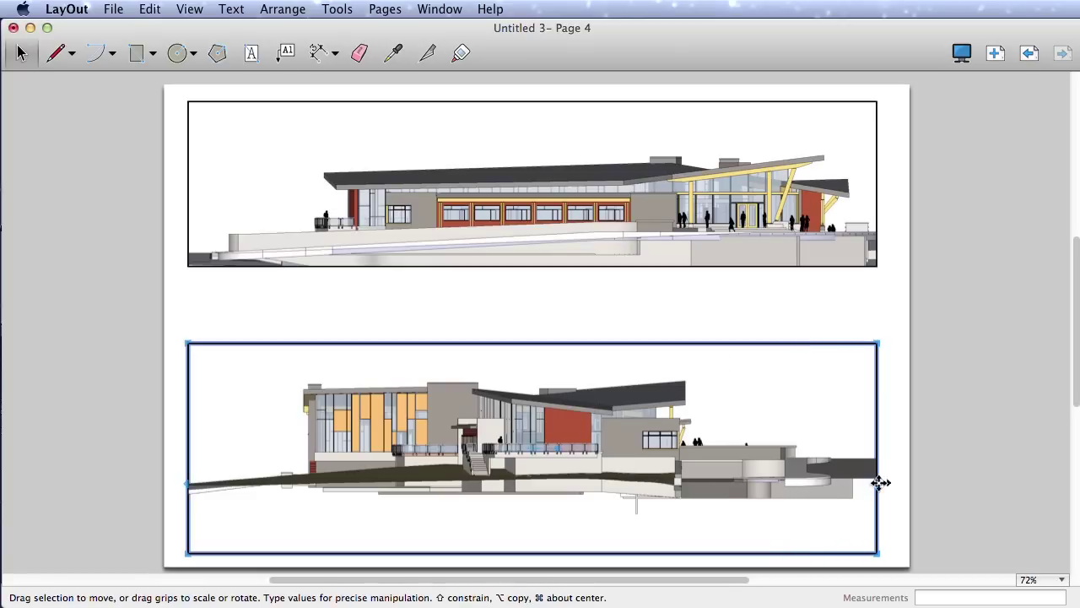